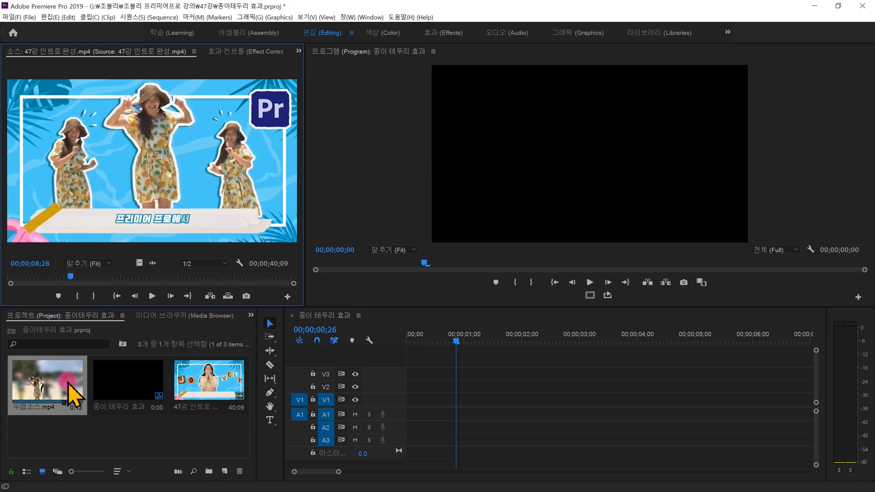
Step: Place the 수업소스.mp4 clip at the start of tracks V1 and A1 in the 종이 테두리 효과 sequence
{"action": "left_click_drag", "start_coordinate": [51, 385], "coordinate": [396, 361]}
{"action": "left_click", "coordinate": [400, 346]}
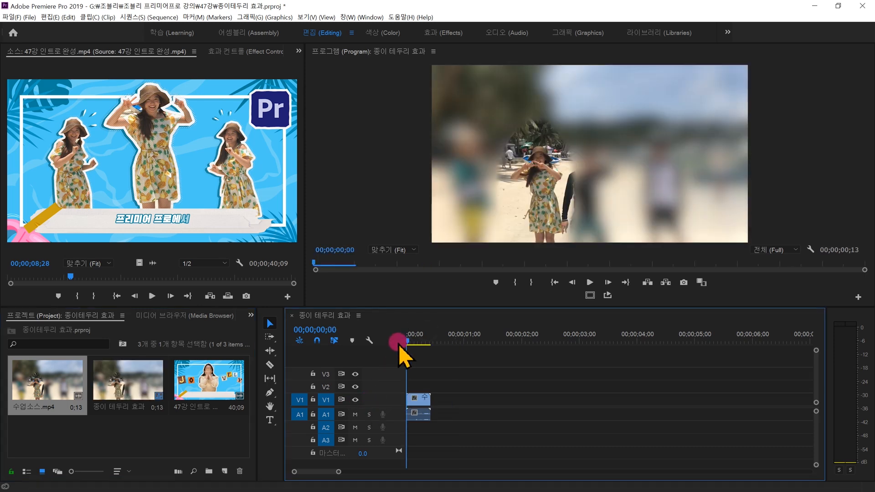
{"action": "key", "text": "equal"}
{"action": "key", "text": "equal"}
{"action": "key", "text": "equal"}
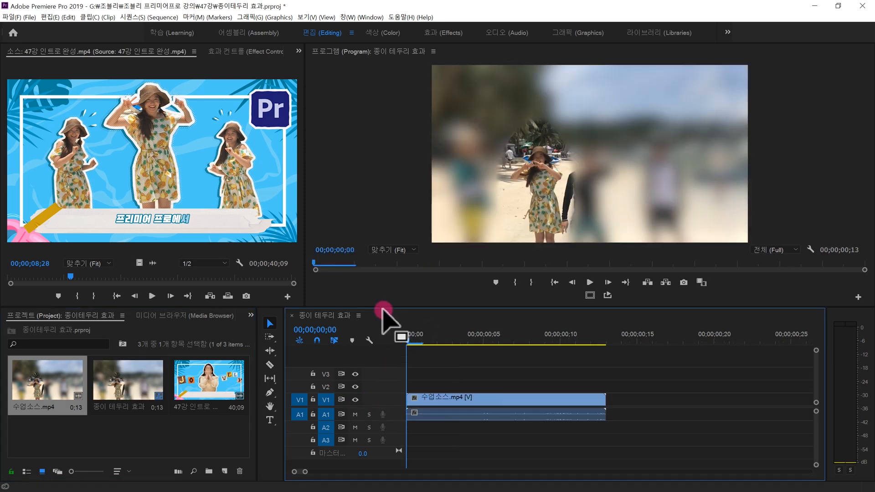
Step: Insert a frame hold segment into the 수업소스.mp4 clip at 00;00;00;04
{"action": "left_click_drag", "start_coordinate": [70, 276], "coordinate": [70, 276]}
{"action": "left_click", "coordinate": [408, 341]}
{"action": "left_click_drag", "start_coordinate": [410, 345], "coordinate": [469, 350]}
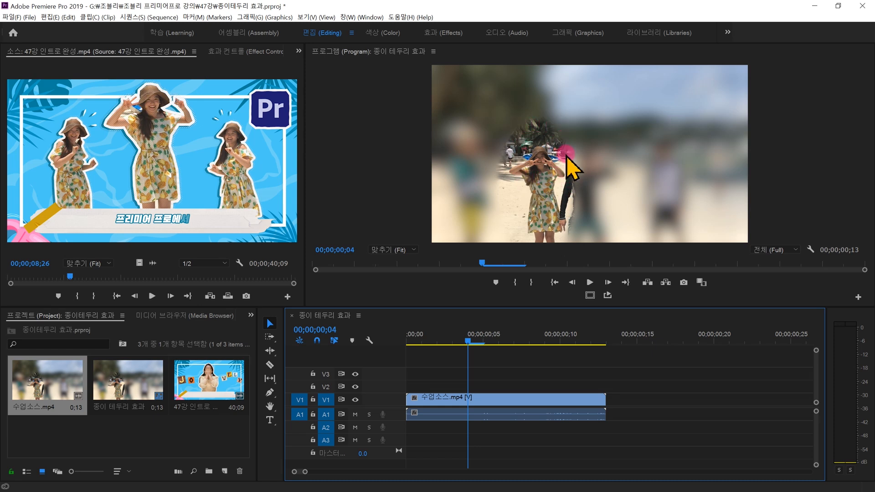
{"action": "left_click_drag", "start_coordinate": [557, 337], "coordinate": [576, 342]}
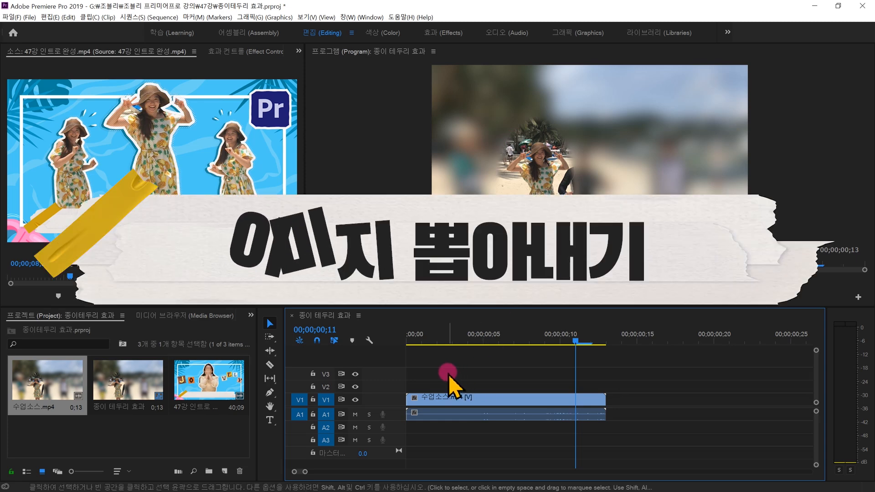
{"action": "left_click_drag", "start_coordinate": [438, 335], "coordinate": [469, 326]}
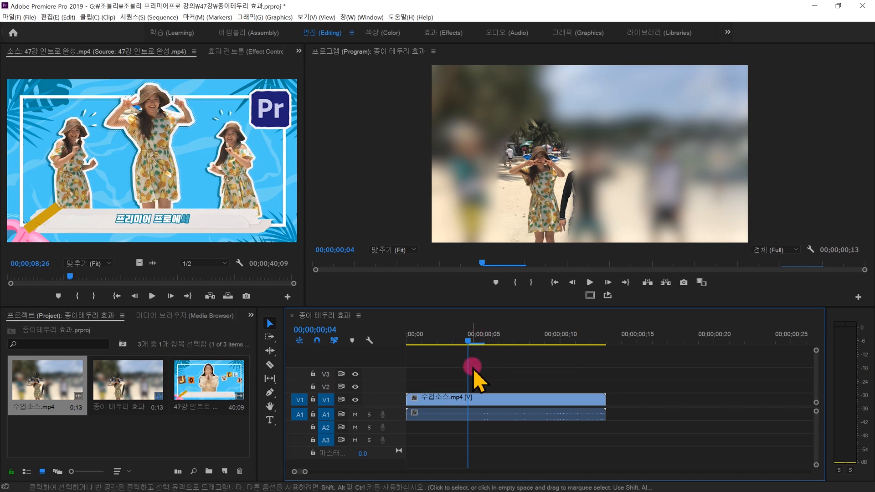
{"action": "left_click", "coordinate": [480, 398]}
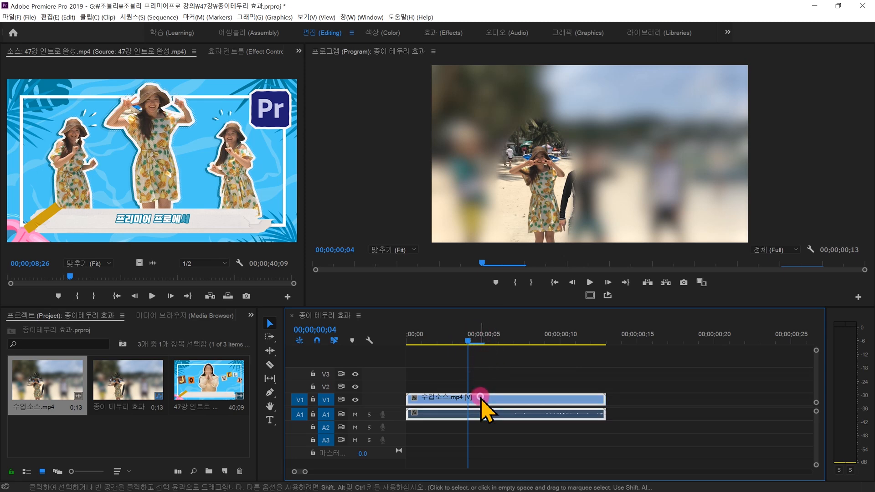
{"action": "right_click", "coordinate": [480, 398]}
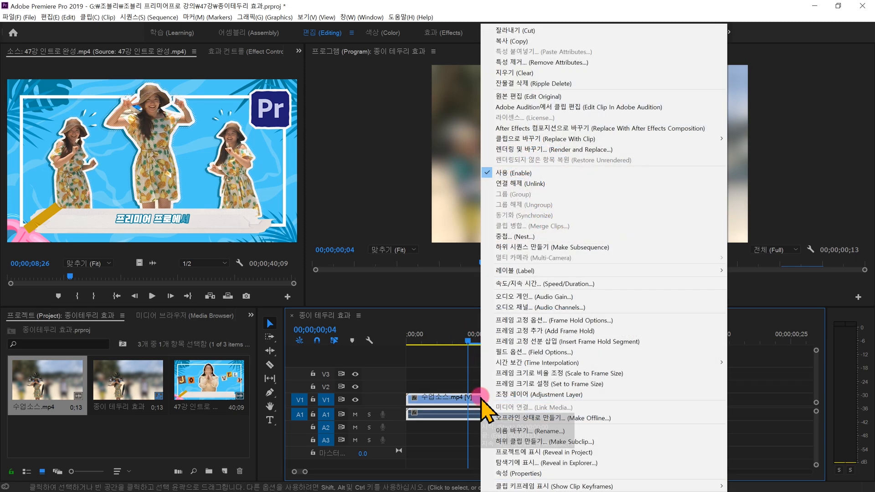
{"action": "left_click", "coordinate": [566, 342]}
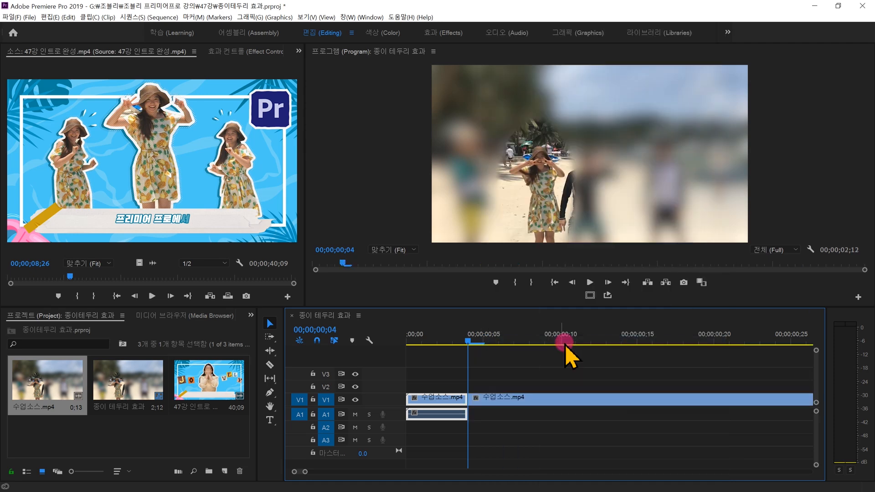
Step: Insert a second frame hold segment at 00;00;02;08, in the moving footage after the first held frame
{"action": "key", "text": "minus"}
{"action": "key", "text": "minus"}
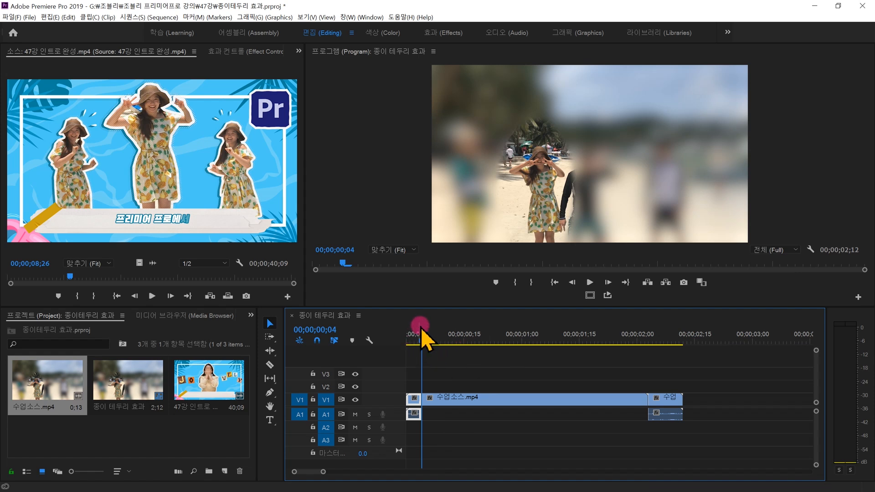
{"action": "left_click_drag", "start_coordinate": [442, 341], "coordinate": [460, 385]}
{"action": "left_click", "coordinate": [486, 402]}
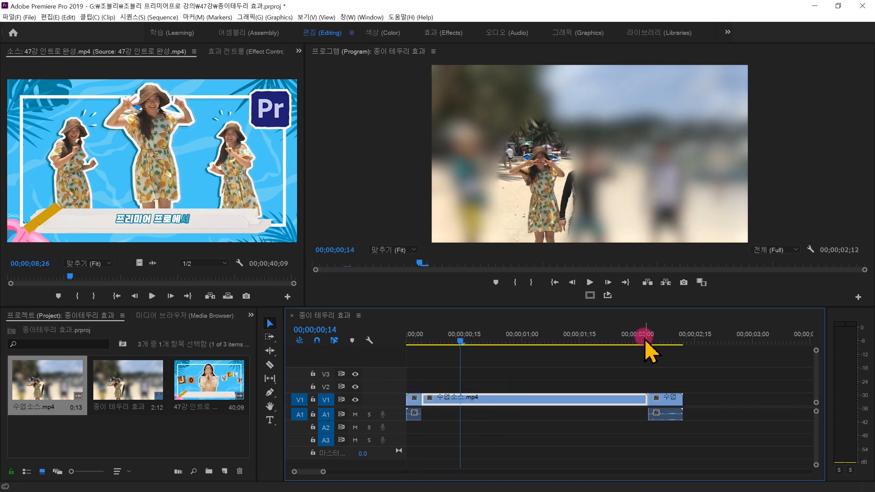
{"action": "left_click_drag", "start_coordinate": [644, 339], "coordinate": [669, 355]}
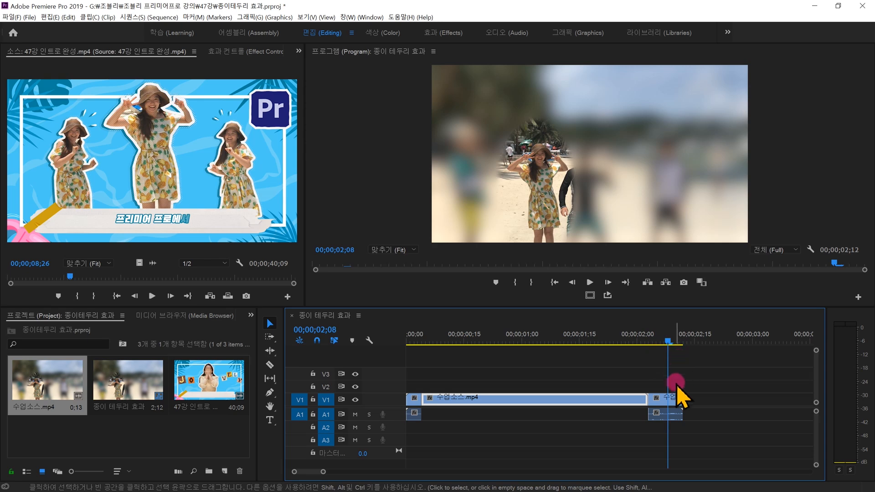
{"action": "left_click", "coordinate": [673, 402]}
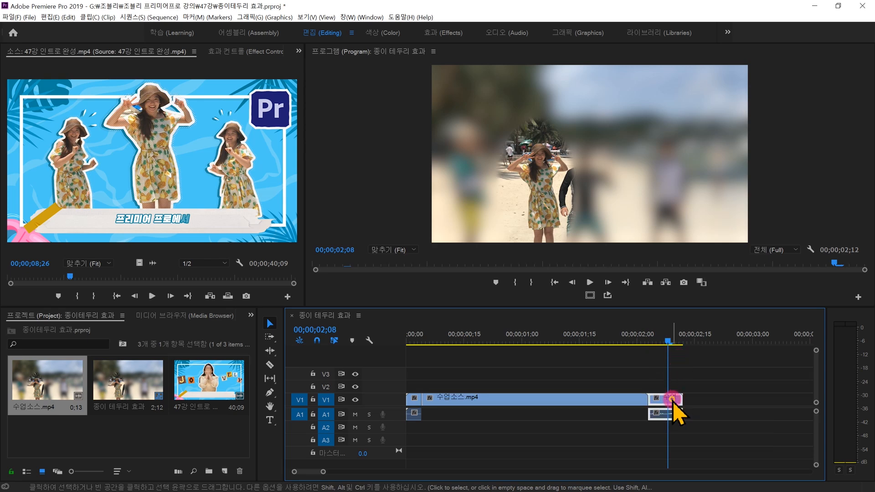
{"action": "right_click", "coordinate": [673, 401]}
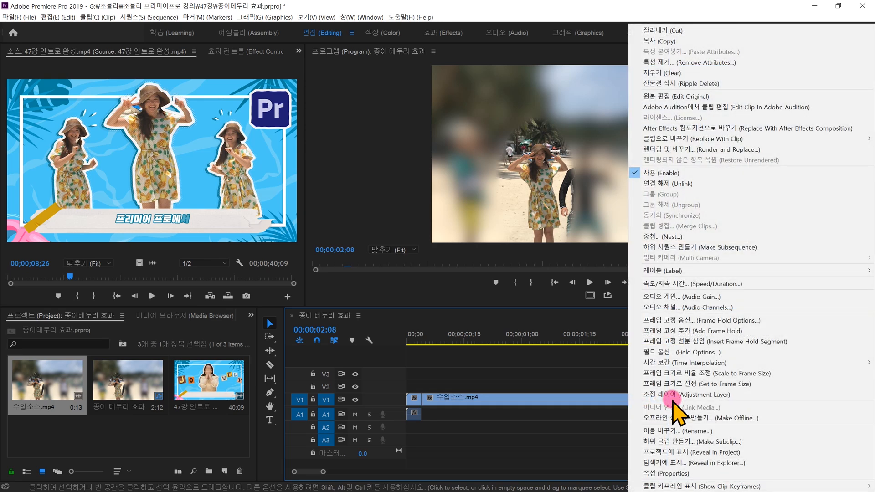
{"action": "left_click", "coordinate": [685, 343]}
Step: Delete the short moving pieces around the two held frames, keeping only the still segments, and park the playhead at 00;00;01;16
{"action": "key", "text": "minus"}
{"action": "left_click", "coordinate": [543, 338]}
{"action": "left_click_drag", "start_coordinate": [545, 339], "coordinate": [569, 426]}
{"action": "left_click", "coordinate": [573, 403]}
{"action": "left_click", "coordinate": [564, 341]}
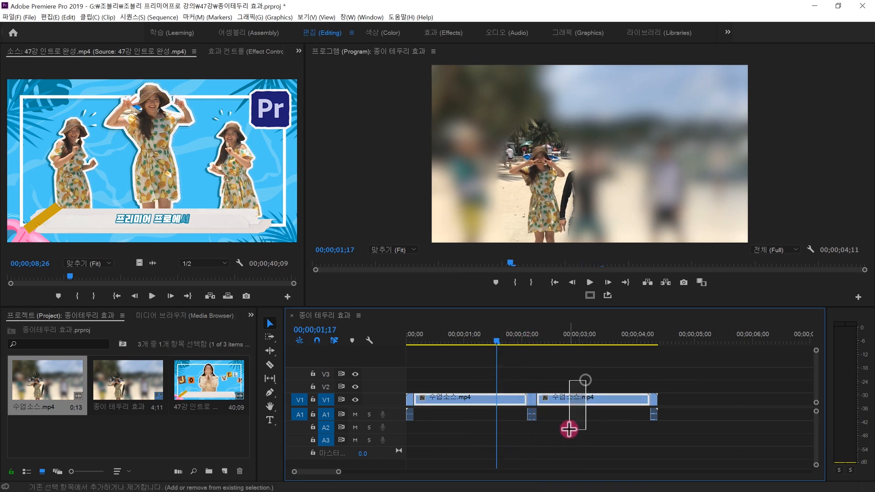
{"action": "left_click", "coordinate": [531, 414]}
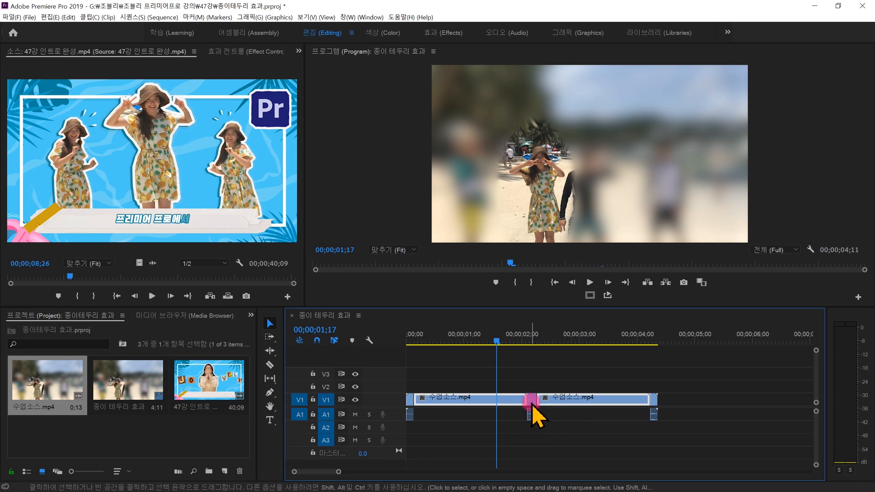
{"action": "left_click_drag", "start_coordinate": [655, 398], "coordinate": [649, 398]}
{"action": "left_click", "coordinate": [410, 398]}
{"action": "key", "text": "Delete"}
{"action": "left_click_drag", "start_coordinate": [502, 345], "coordinate": [495, 342]}
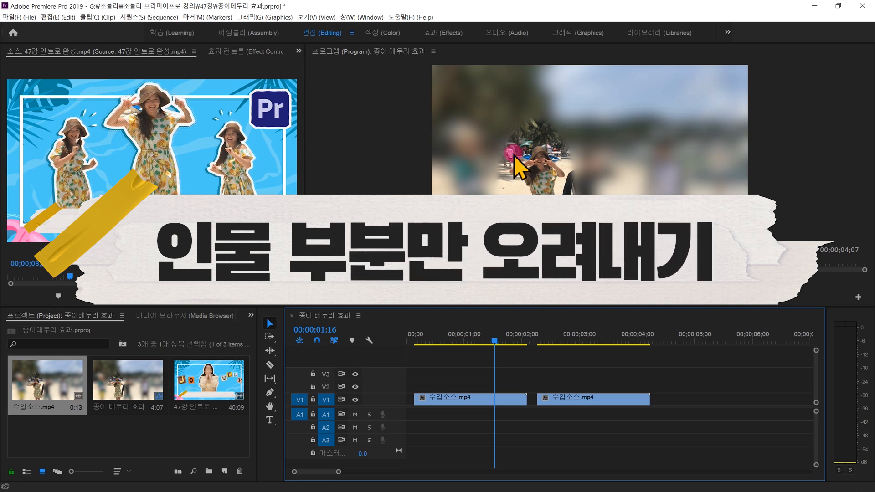
Step: Show the Opacity settings of the first still segment in Effect Controls
{"action": "left_click", "coordinate": [473, 393]}
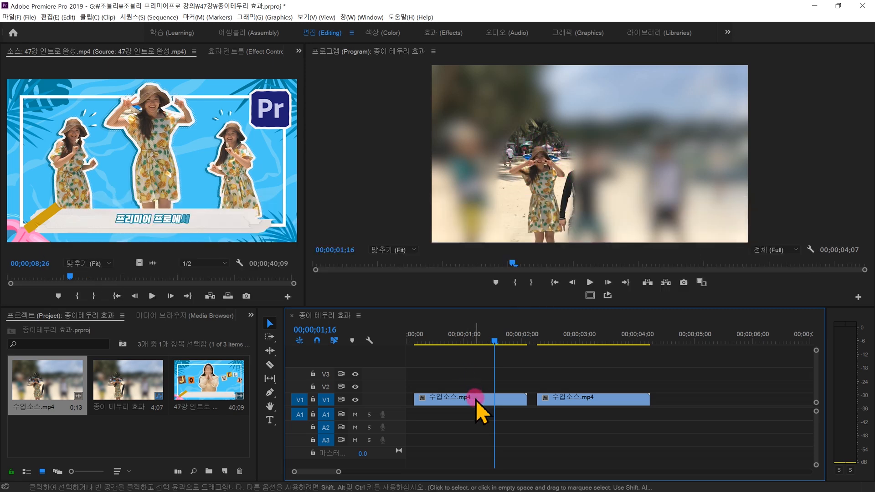
{"action": "left_click", "coordinate": [475, 397]}
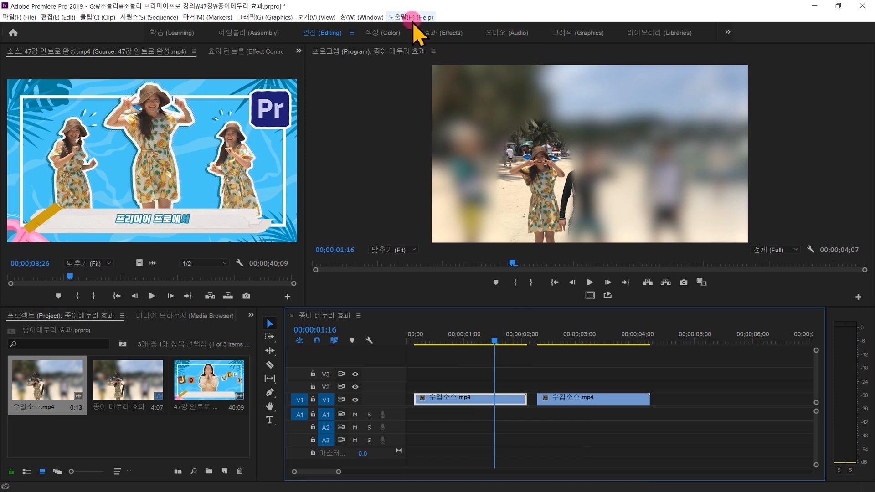
{"action": "left_click", "coordinate": [231, 52]}
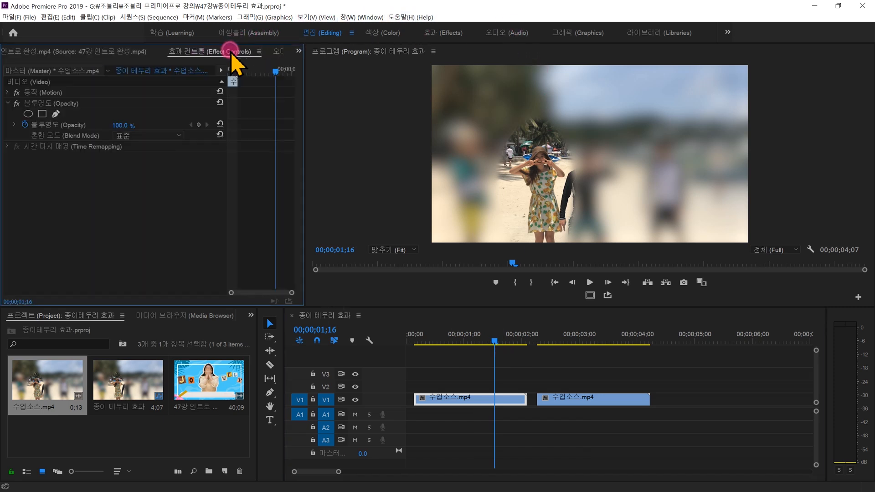
{"action": "left_click", "coordinate": [8, 104]}
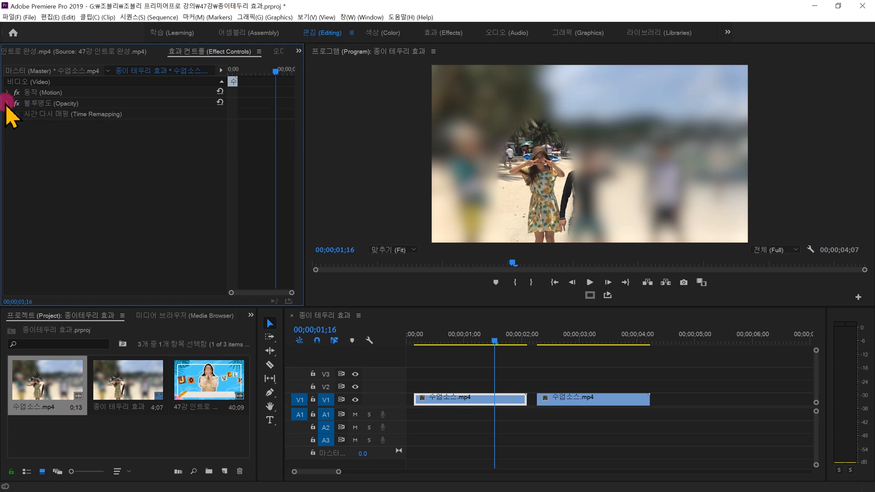
{"action": "left_click", "coordinate": [6, 105]}
{"action": "left_click", "coordinate": [7, 103]}
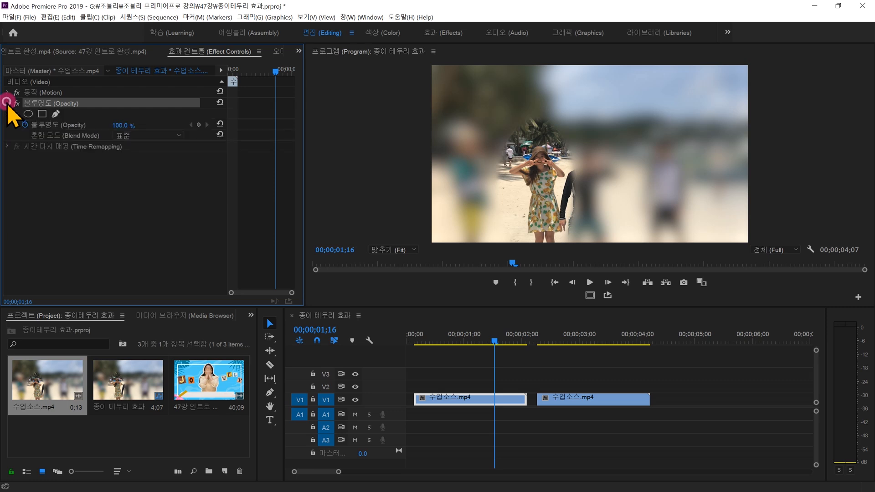
Step: Draw a rough seven-point freehand opacity mask around the woman in the first still segment
{"action": "left_click", "coordinate": [59, 112]}
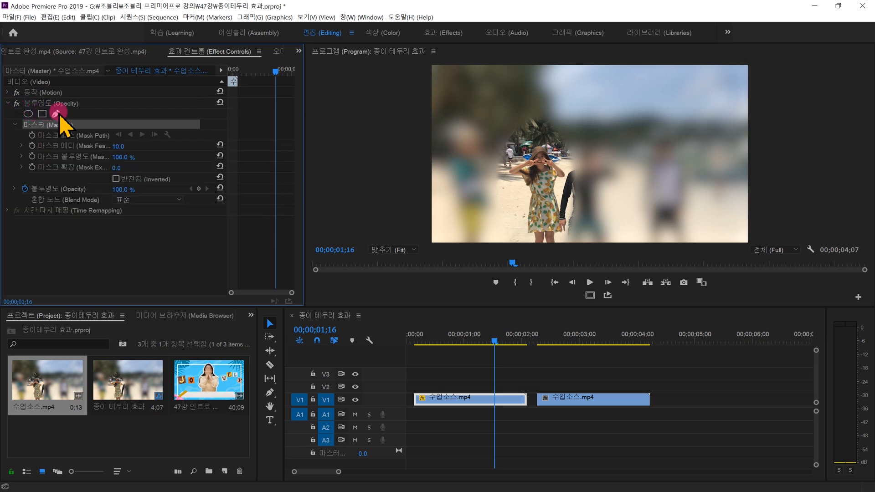
{"action": "left_click", "coordinate": [560, 236]}
{"action": "left_click", "coordinate": [561, 209]}
{"action": "left_click", "coordinate": [574, 176]}
{"action": "left_click", "coordinate": [533, 141]}
{"action": "left_click", "coordinate": [497, 172]}
{"action": "left_click", "coordinate": [514, 224]}
{"action": "left_click", "coordinate": [531, 239]}
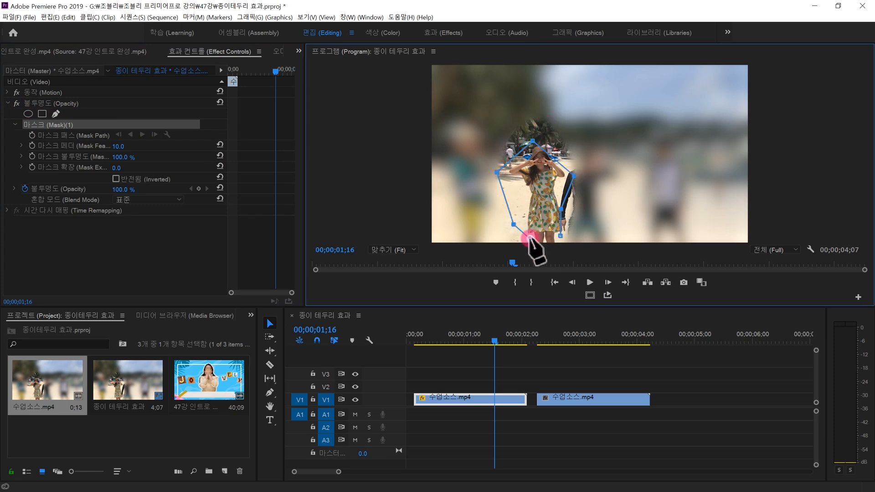
{"action": "left_click", "coordinate": [561, 236]}
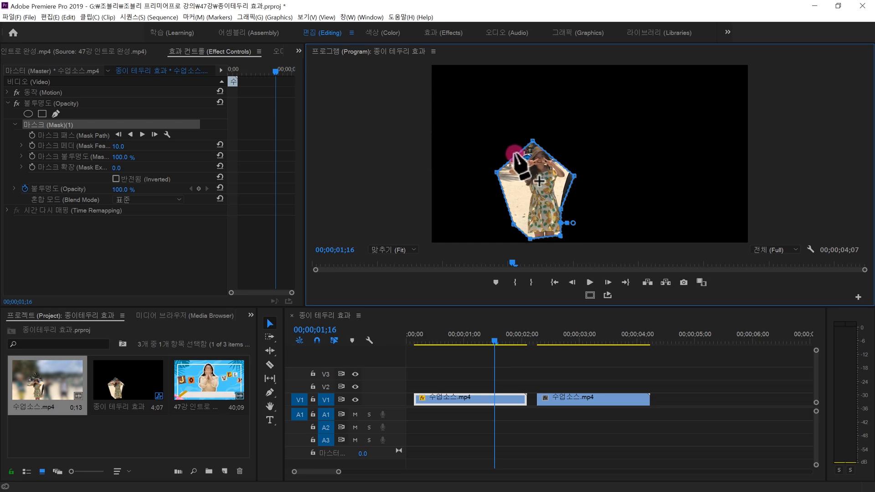
Step: Delete the rough opacity mask from the first still segment
{"action": "left_click", "coordinate": [349, 90]}
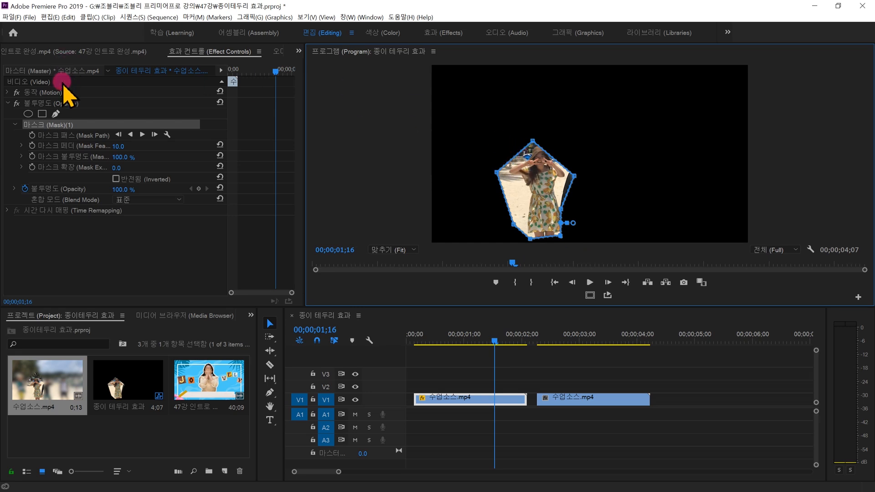
{"action": "left_click", "coordinate": [53, 129]}
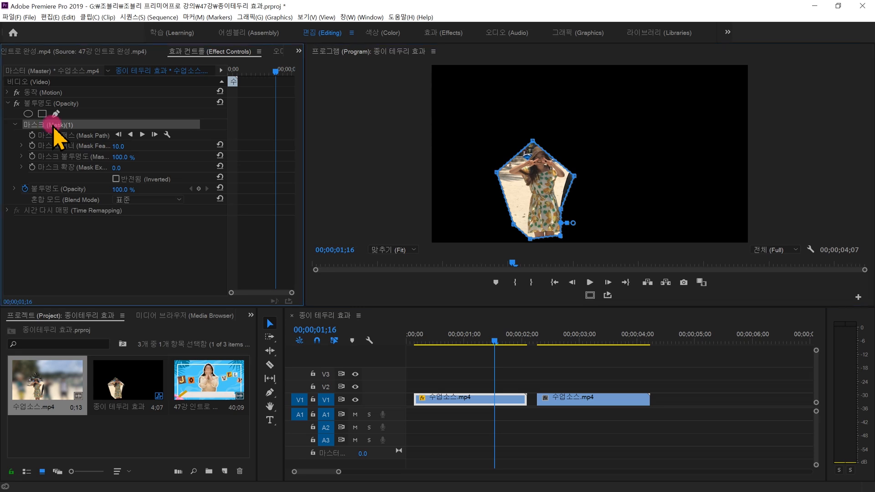
{"action": "key", "text": "Delete"}
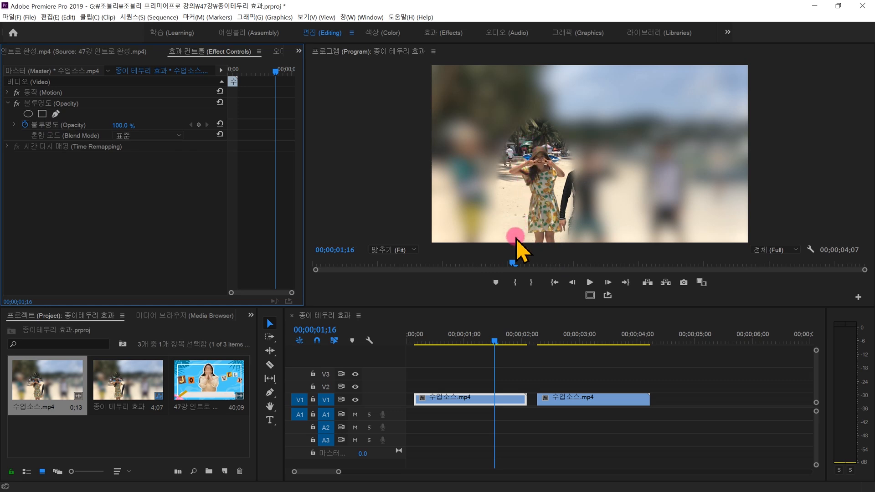
Step: Set the program monitor zoom to 400% and try its maximized view
{"action": "left_click", "coordinate": [405, 250]}
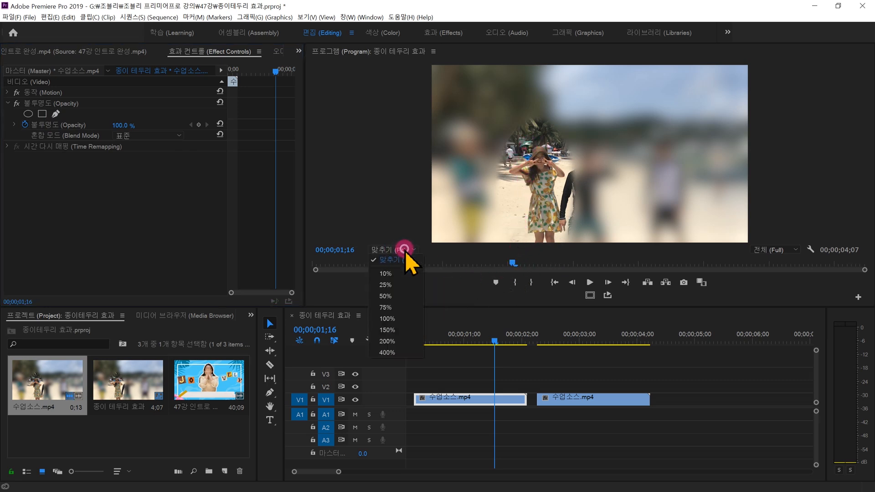
{"action": "left_click", "coordinate": [404, 352]}
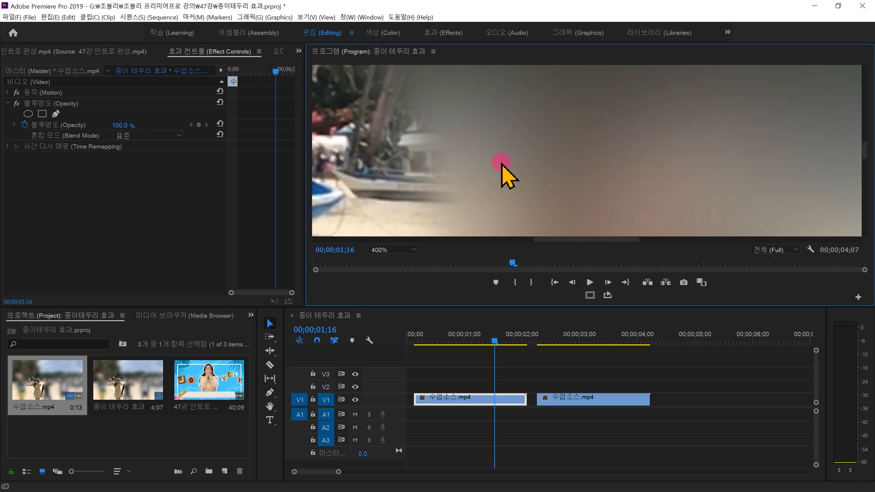
{"action": "key", "text": "grave"}
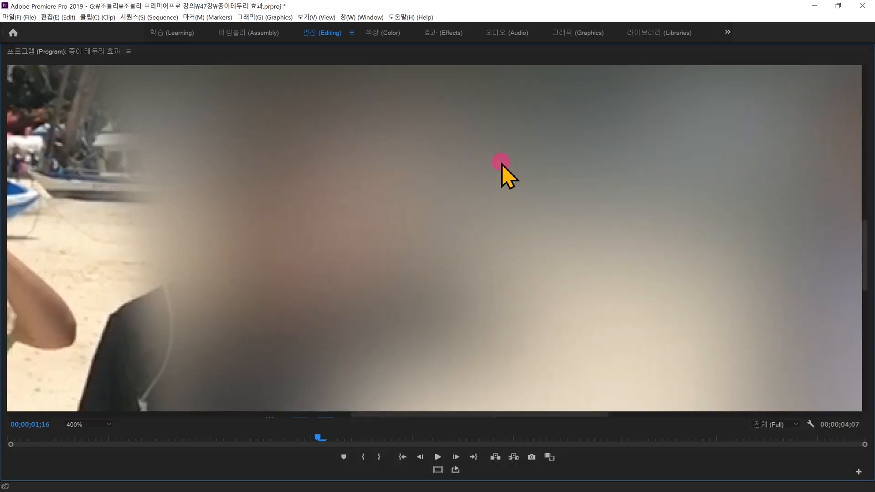
{"action": "key", "text": "grave"}
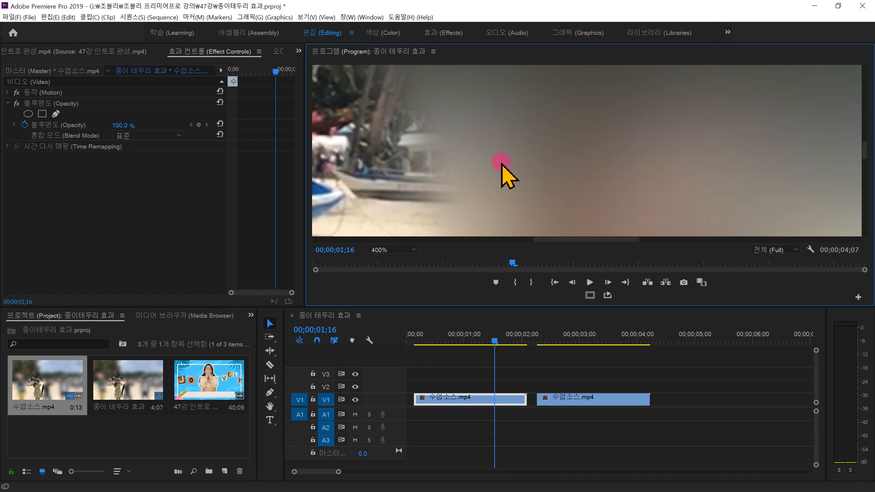
Step: Start a freehand opacity mask on the first still segment, tracing from below the frame up the right leg and hem to the adjacent hand
{"action": "left_click", "coordinate": [56, 114]}
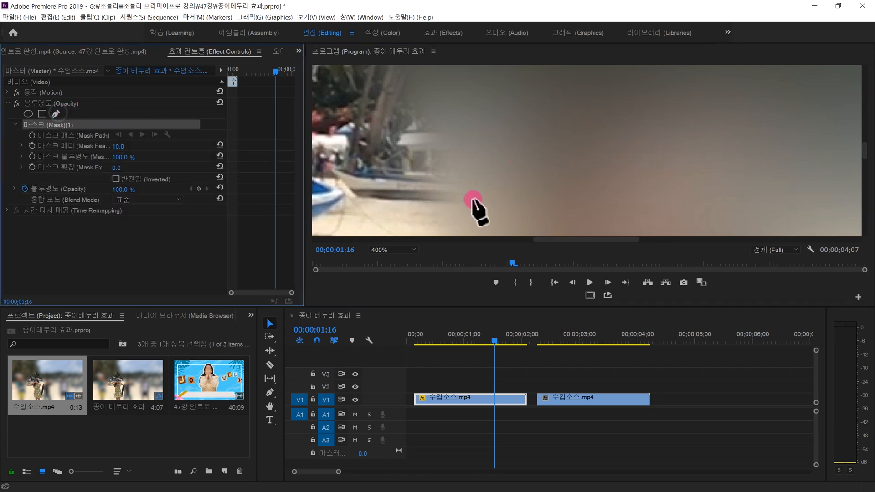
{"action": "key", "text": "grave"}
{"action": "left_click_drag", "start_coordinate": [867, 275], "coordinate": [867, 397]}
{"action": "left_click_drag", "start_coordinate": [584, 415], "coordinate": [447, 416]}
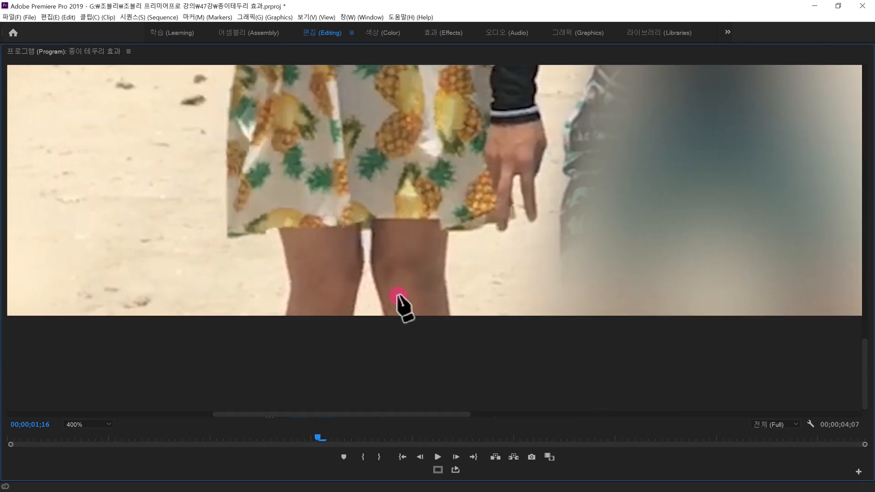
{"action": "left_click", "coordinate": [458, 355]}
{"action": "left_click", "coordinate": [442, 283]}
{"action": "left_click", "coordinate": [516, 216]}
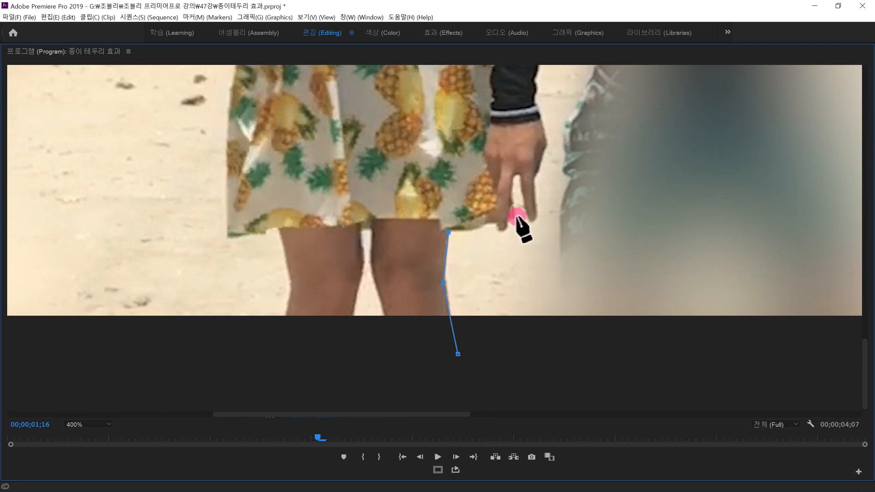
{"action": "left_click", "coordinate": [510, 133]}
Step: Continue the first still's mask up the right side of the skirt, past the waist and bodice to the raised elbow
{"action": "left_click_drag", "start_coordinate": [865, 367], "coordinate": [859, 330]}
{"action": "left_click", "coordinate": [482, 192]}
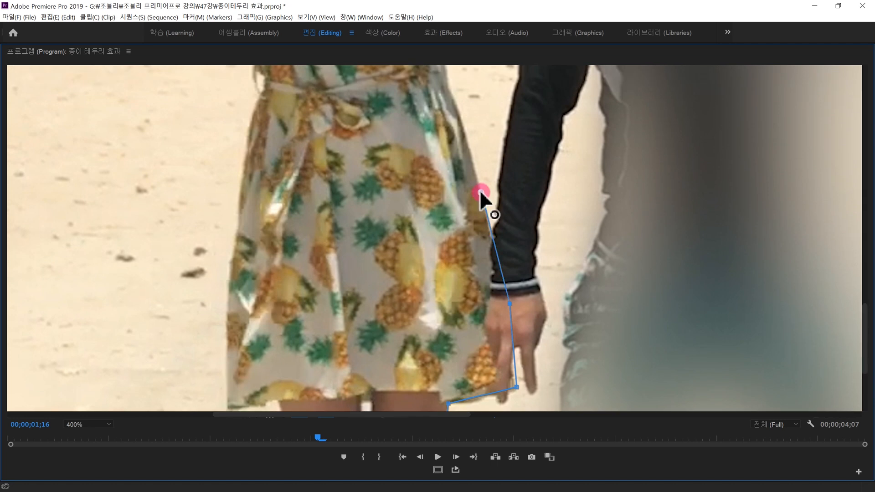
{"action": "left_click", "coordinate": [451, 92]}
{"action": "left_click_drag", "start_coordinate": [866, 342], "coordinate": [864, 298]}
{"action": "left_click", "coordinate": [438, 255]}
{"action": "left_click", "coordinate": [445, 190]}
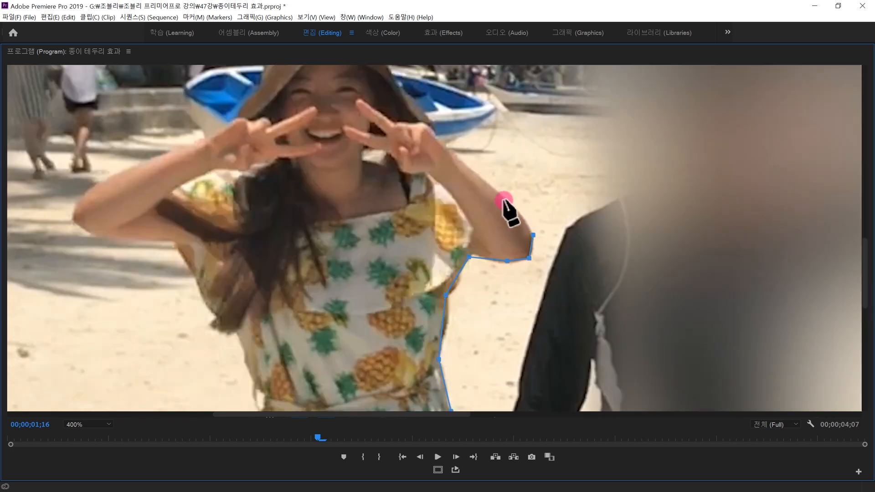
Step: Trace the first still's mask along the right forearm and hand, then up the right edge of the hat brim
{"action": "left_click_drag", "start_coordinate": [494, 188], "coordinate": [497, 190]}
{"action": "left_click", "coordinate": [463, 162]}
{"action": "left_click", "coordinate": [437, 132]}
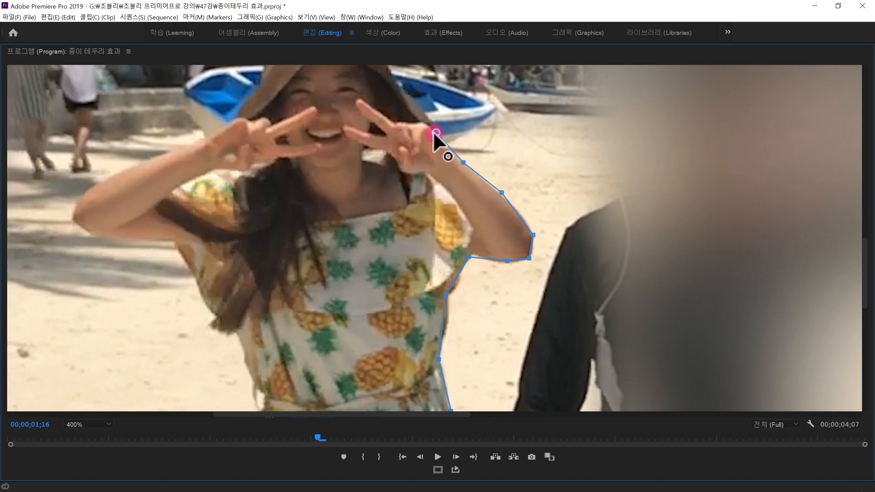
{"action": "scroll", "coordinate": [435, 134], "scroll_direction": "up", "scroll_amount": 3}
{"action": "left_click", "coordinate": [403, 205]}
{"action": "left_click", "coordinate": [386, 174]}
{"action": "left_click", "coordinate": [380, 141]}
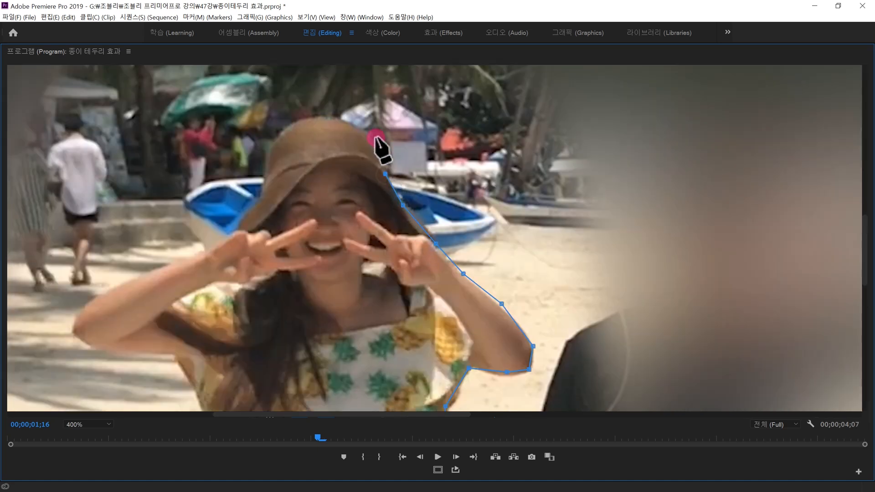
Step: Trace the first still's mask over the hat crown and down the left brim to the other raised hand
{"action": "left_click", "coordinate": [371, 132]}
{"action": "left_click", "coordinate": [322, 115]}
{"action": "left_click", "coordinate": [280, 130]}
{"action": "left_click", "coordinate": [265, 168]}
{"action": "left_click", "coordinate": [258, 198]}
{"action": "left_click", "coordinate": [238, 225]}
{"action": "left_click", "coordinate": [220, 242]}
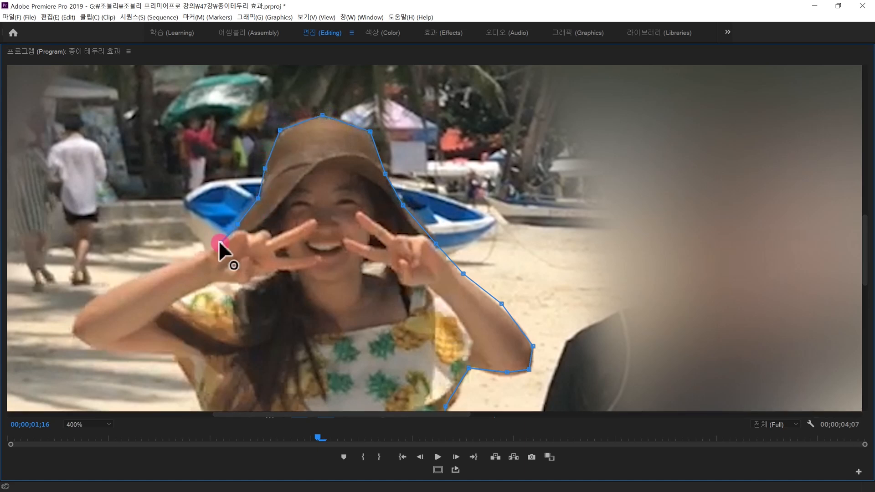
Step: Trace the left arm, dress side and leg in the first still and close the mask below the frame
{"action": "left_click", "coordinate": [133, 279]}
{"action": "left_click", "coordinate": [86, 302]}
{"action": "left_click", "coordinate": [69, 331]}
{"action": "left_click", "coordinate": [94, 349]}
{"action": "left_click", "coordinate": [172, 355]}
{"action": "left_click_drag", "start_coordinate": [869, 274], "coordinate": [863, 290]}
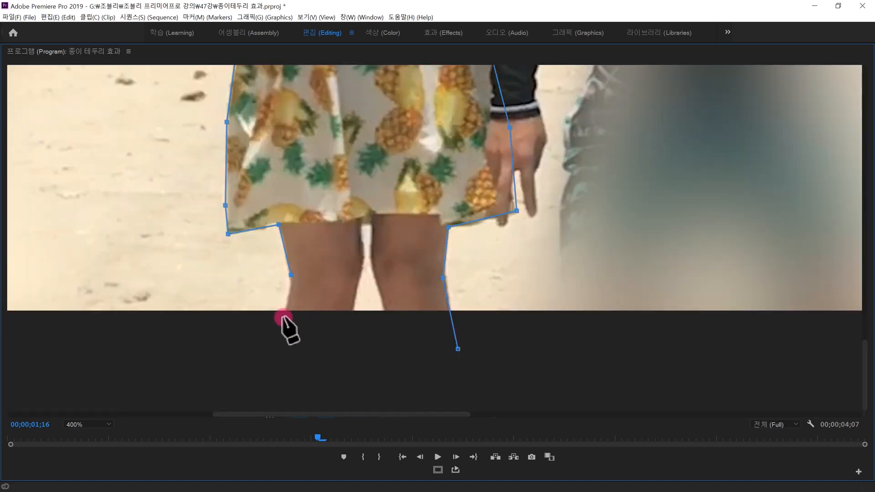
{"action": "left_click", "coordinate": [279, 347]}
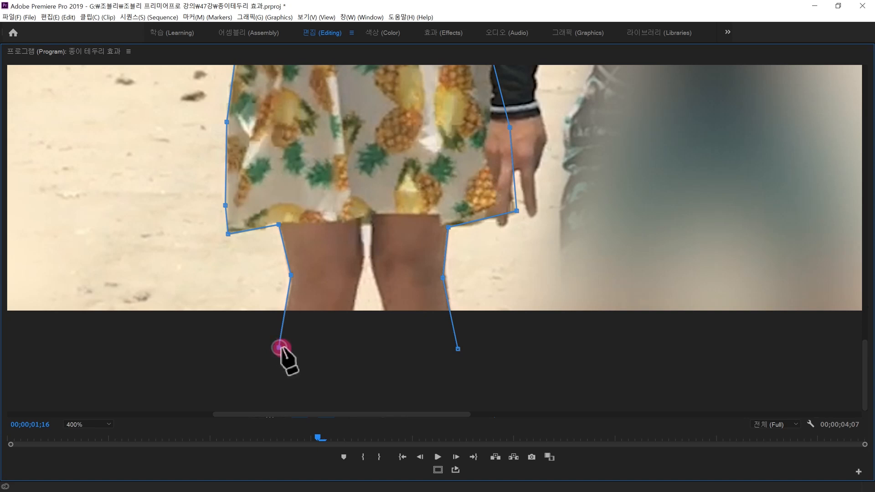
{"action": "left_click", "coordinate": [458, 349]}
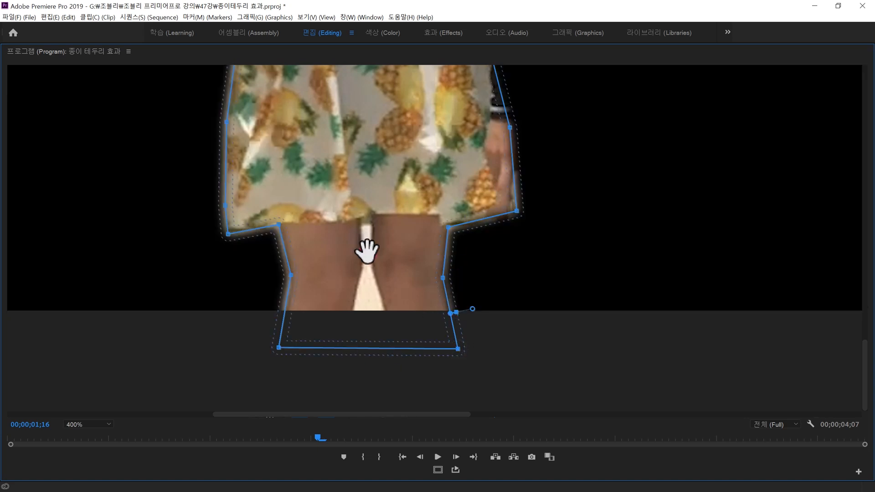
Step: Restore the panel layout, fit the whole frame in the program monitor and deselect the clip to check the first cutout
{"action": "key", "text": "grave"}
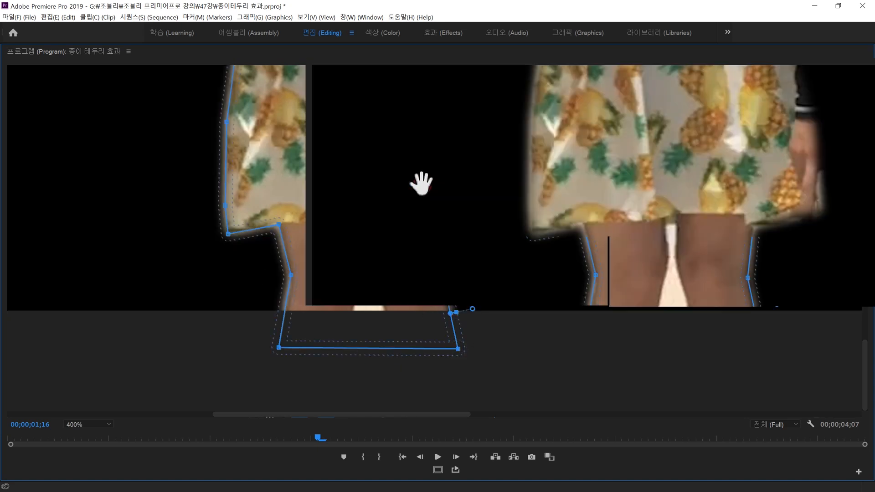
{"action": "left_click", "coordinate": [396, 250]}
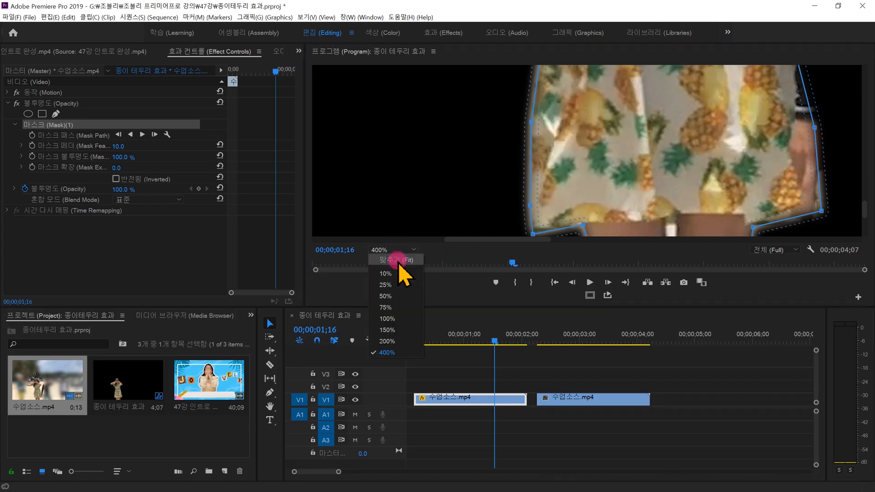
{"action": "left_click", "coordinate": [398, 260]}
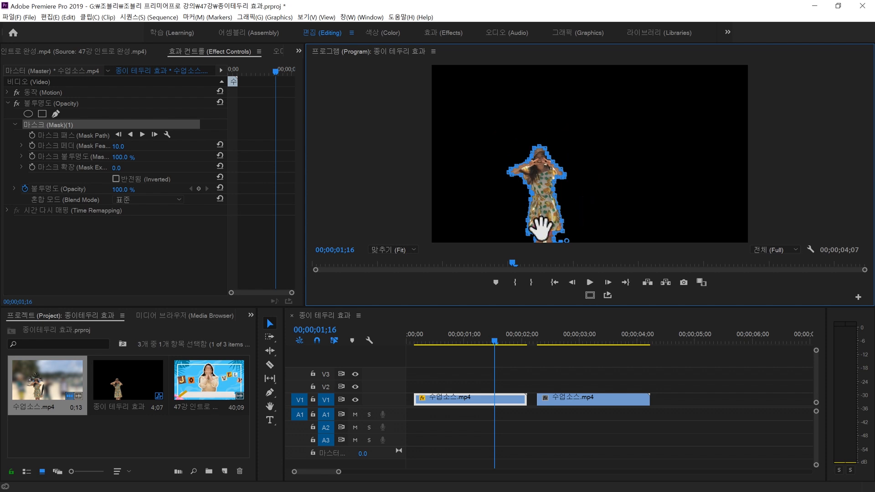
{"action": "left_click", "coordinate": [472, 356]}
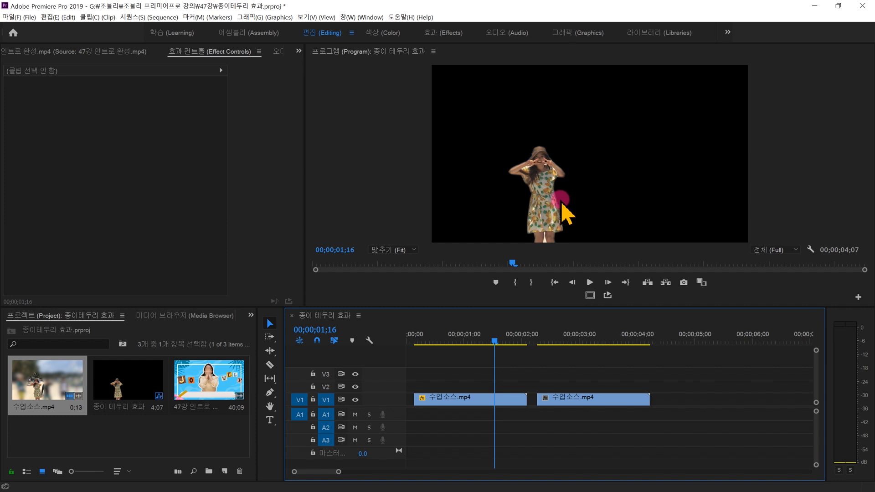
Step: Set the first still segment's mask feather to 0.0, comparing it with 86.0 at 100% zoom
{"action": "left_click", "coordinate": [376, 250]}
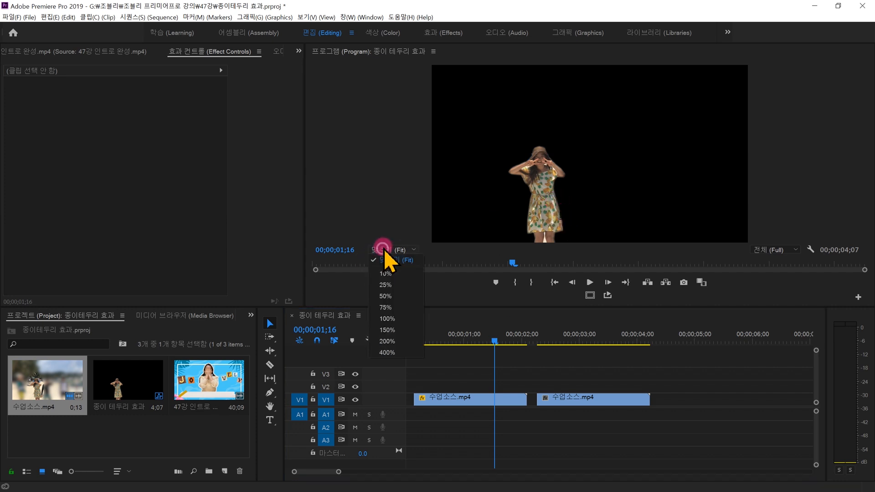
{"action": "left_click", "coordinate": [410, 325]}
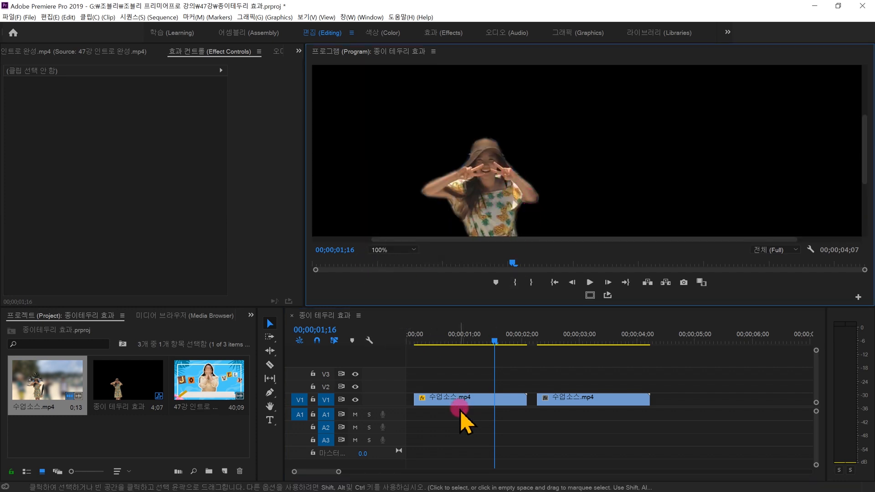
{"action": "left_click", "coordinate": [450, 397]}
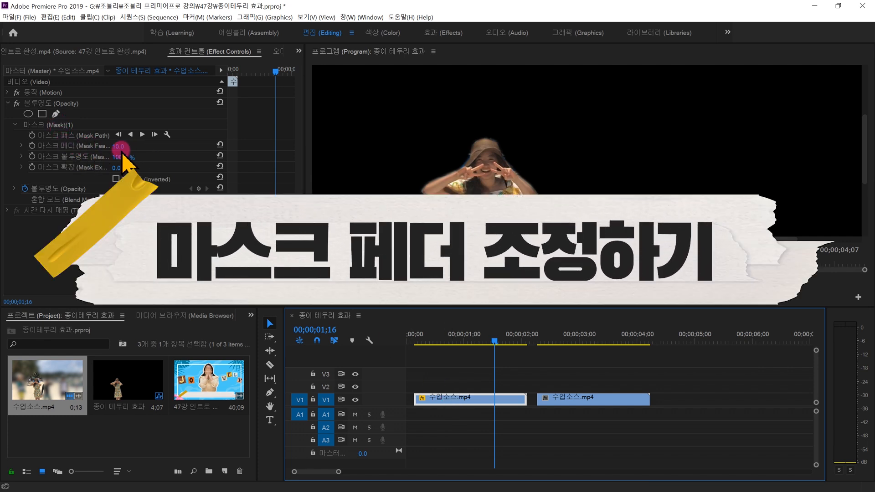
{"action": "left_click_drag", "start_coordinate": [124, 148], "coordinate": [114, 148]}
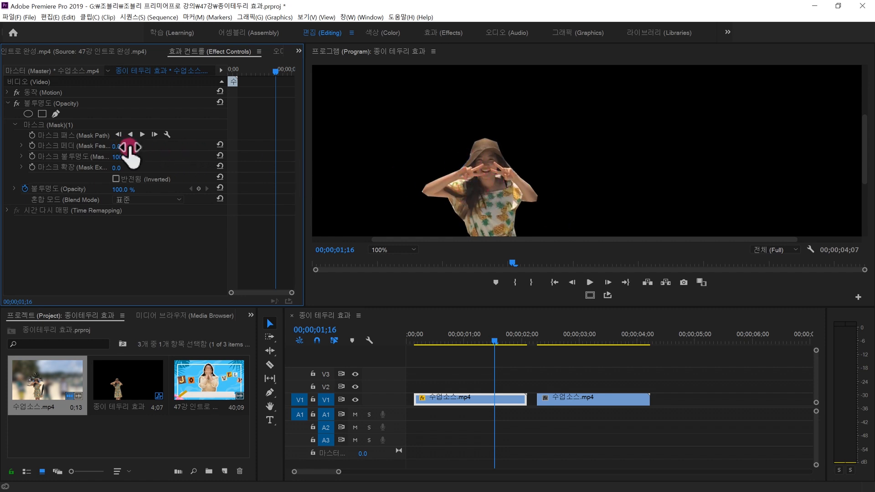
{"action": "left_click_drag", "start_coordinate": [121, 148], "coordinate": [159, 148]}
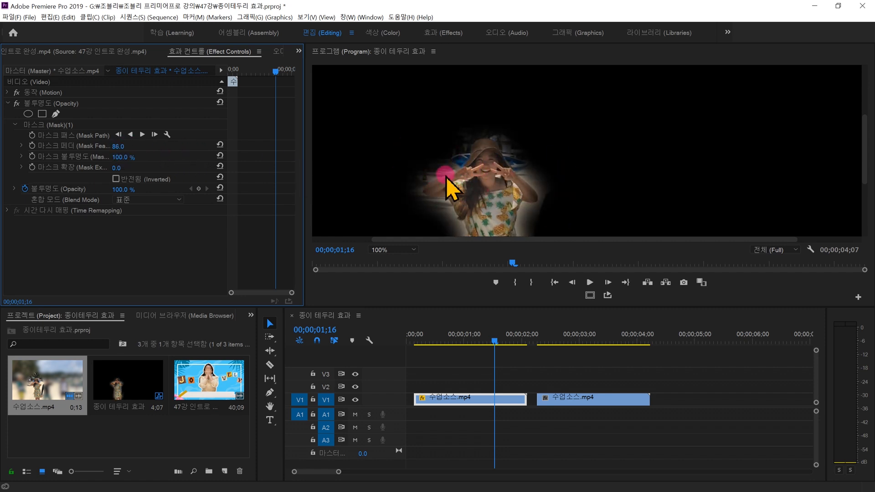
{"action": "left_click_drag", "start_coordinate": [117, 148], "coordinate": [78, 148]}
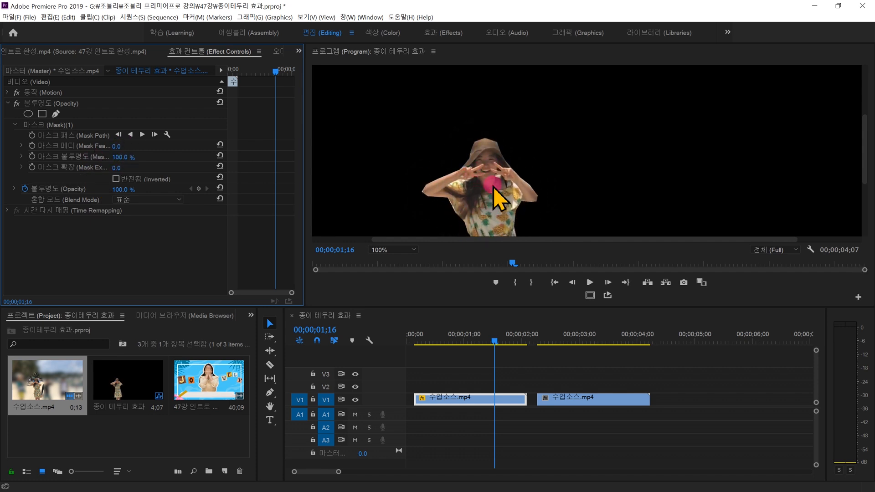
Step: Fit the program monitor view, go to 00;00;02;25 and start a freehand opacity mask on the second still segment
{"action": "left_click", "coordinate": [413, 252]}
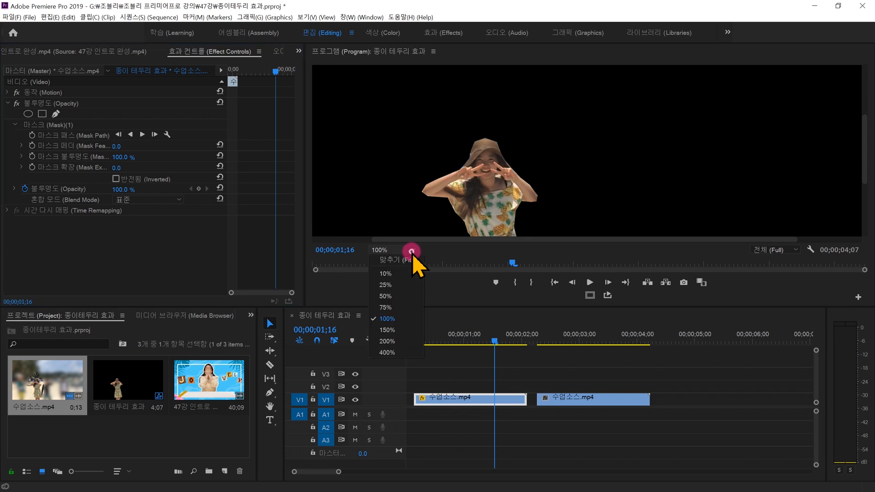
{"action": "left_click", "coordinate": [392, 272]}
{"action": "left_click_drag", "start_coordinate": [540, 338], "coordinate": [566, 218]}
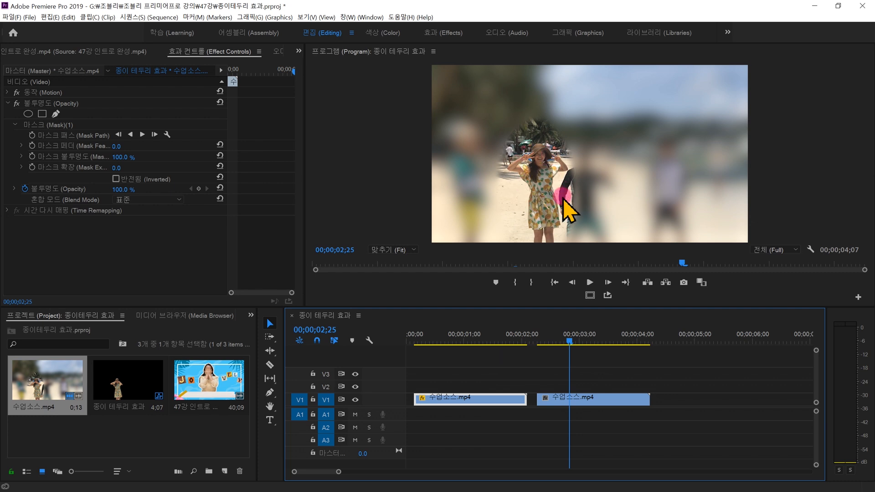
{"action": "left_click", "coordinate": [602, 401]}
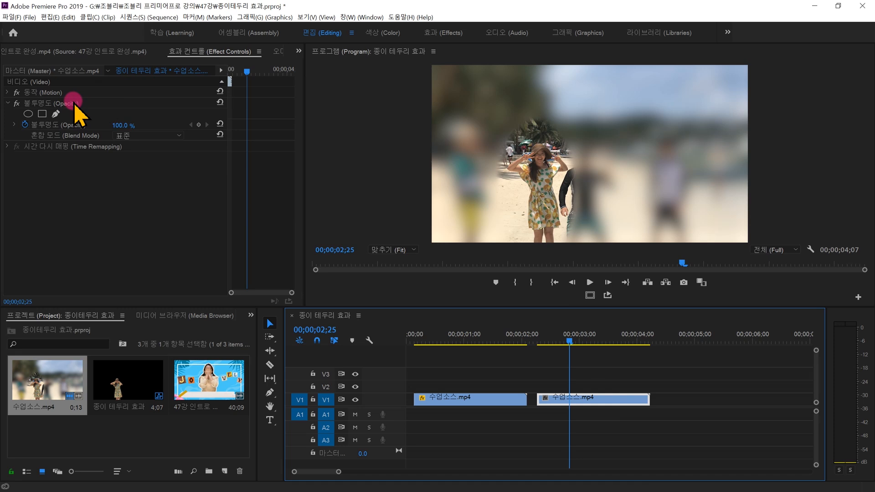
{"action": "left_click", "coordinate": [57, 113]}
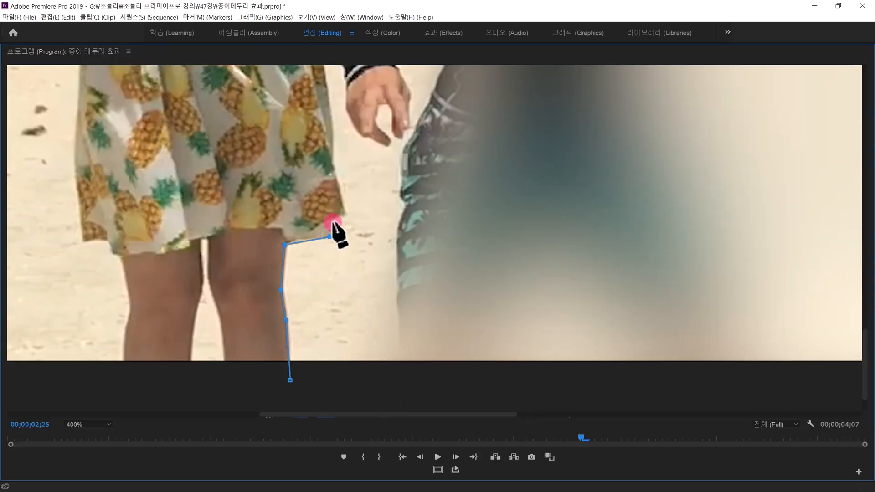
Step: Trace the second still's mask up the woman's right side, around her upper body and down to the left skirt hem
{"action": "scroll", "coordinate": [332, 249], "scroll_direction": "up", "scroll_amount": 2}
{"action": "scroll", "coordinate": [293, 186], "scroll_direction": "up", "scroll_amount": 5}
{"action": "scroll", "coordinate": [358, 264], "scroll_direction": "down", "scroll_amount": 6}
{"action": "scroll", "coordinate": [358, 264], "scroll_direction": "left", "scroll_amount": 4}
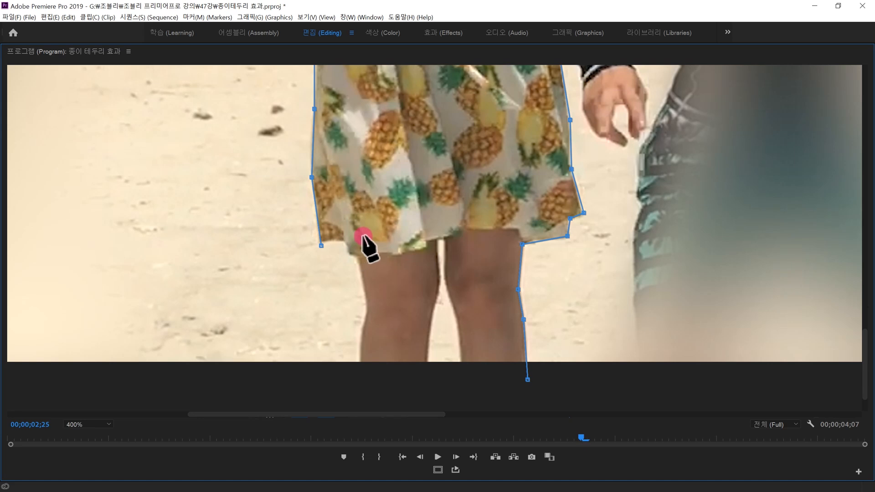
Step: Trace the left hem and leg in the second still, undoing a misplaced hem point, and close the mask below the frame
{"action": "left_click", "coordinate": [364, 236]}
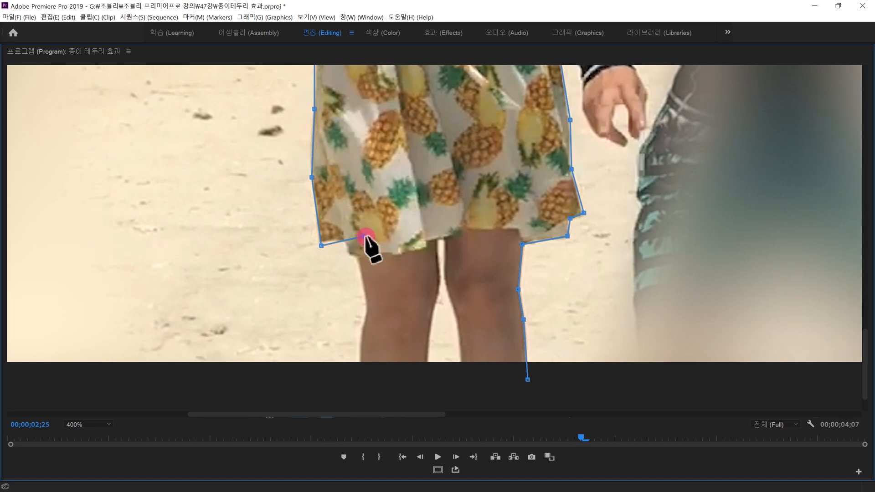
{"action": "key", "text": "ctrl+z"}
{"action": "left_click", "coordinate": [346, 242]}
{"action": "left_click", "coordinate": [357, 256]}
{"action": "left_click", "coordinate": [364, 291]}
{"action": "left_click", "coordinate": [365, 321]}
{"action": "left_click", "coordinate": [358, 380]}
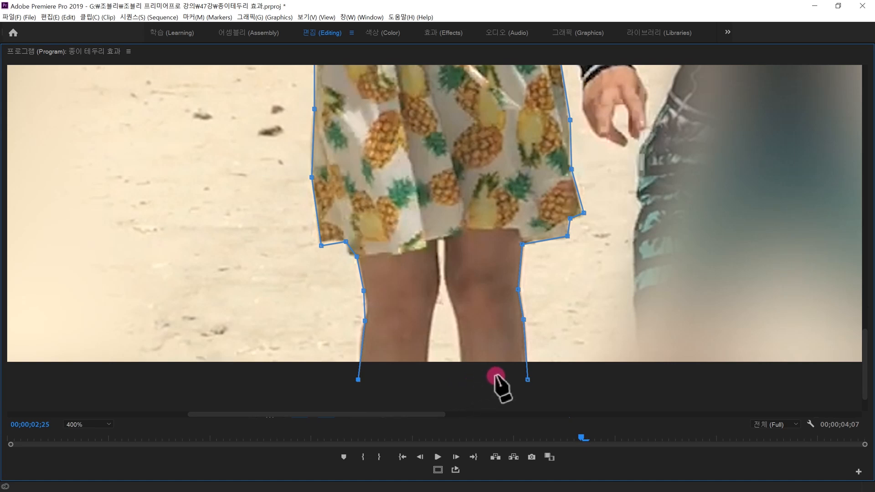
{"action": "left_click", "coordinate": [528, 380]}
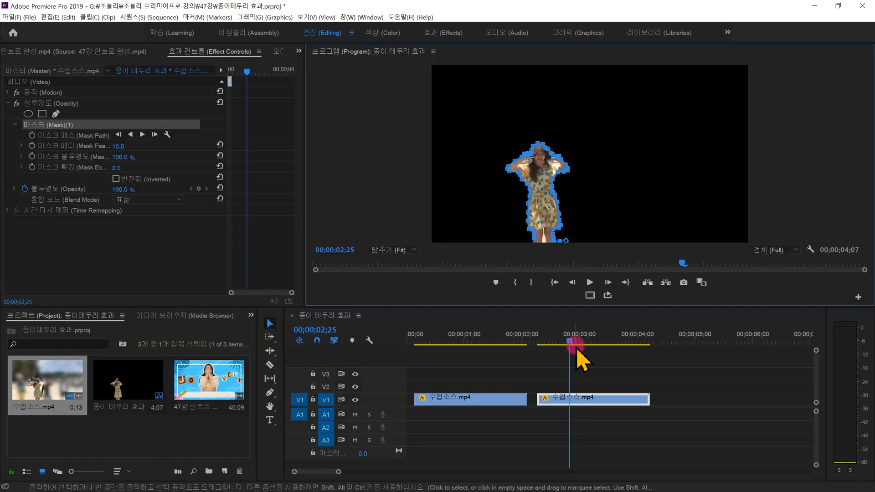
Step: Lower the second still segment's mask feather for a hard edge and return the playhead to the first still at 00;00;01;21
{"action": "left_click_drag", "start_coordinate": [117, 145], "coordinate": [109, 145]}
{"action": "left_click", "coordinate": [618, 422]}
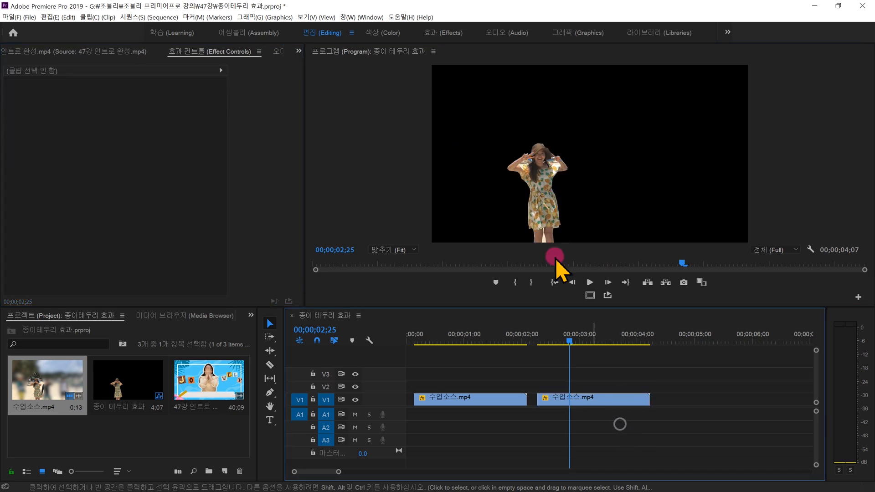
{"action": "left_click", "coordinate": [485, 337]}
{"action": "left_click_drag", "start_coordinate": [487, 336], "coordinate": [508, 383]}
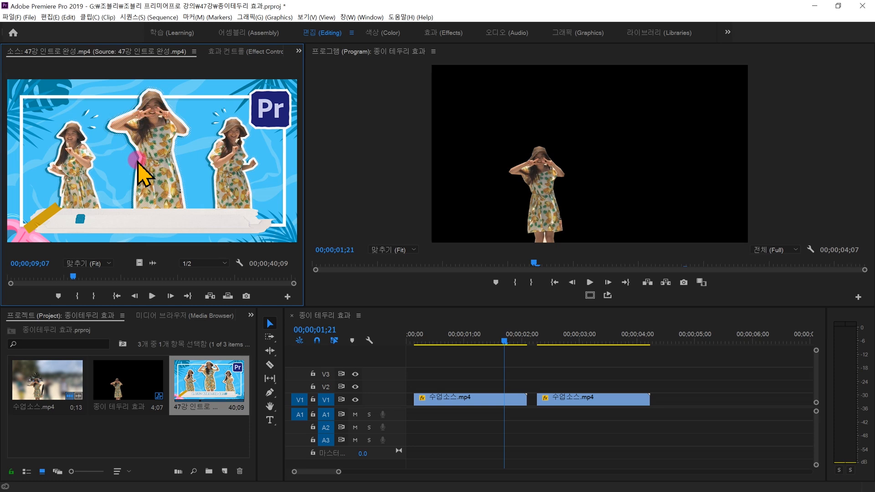
Step: Show the Effects library and search it for 페인트 to find the Paint Bucket effect
{"action": "left_click", "coordinate": [251, 317]}
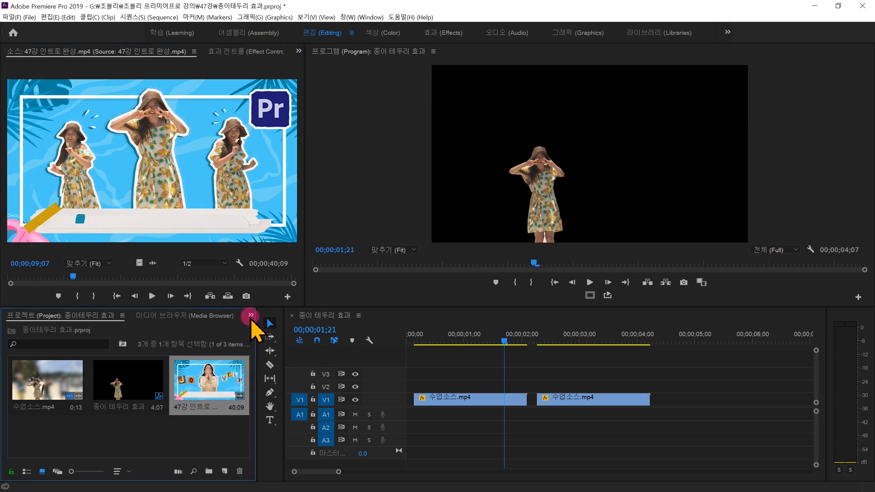
{"action": "left_click", "coordinate": [299, 373]}
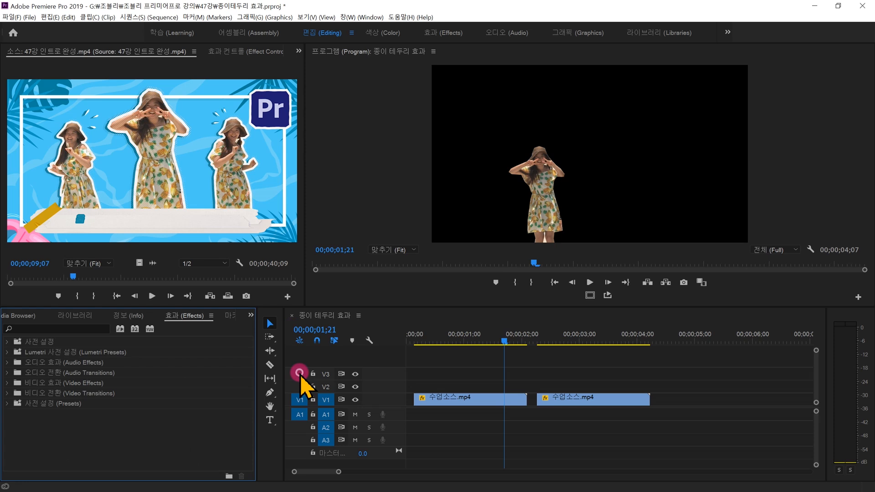
{"action": "left_click", "coordinate": [80, 328]}
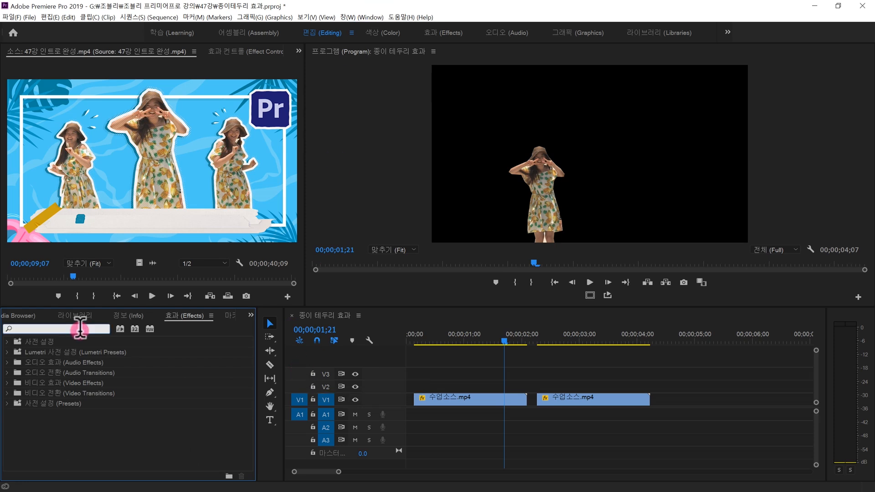
{"action": "type", "text": "페인트"}
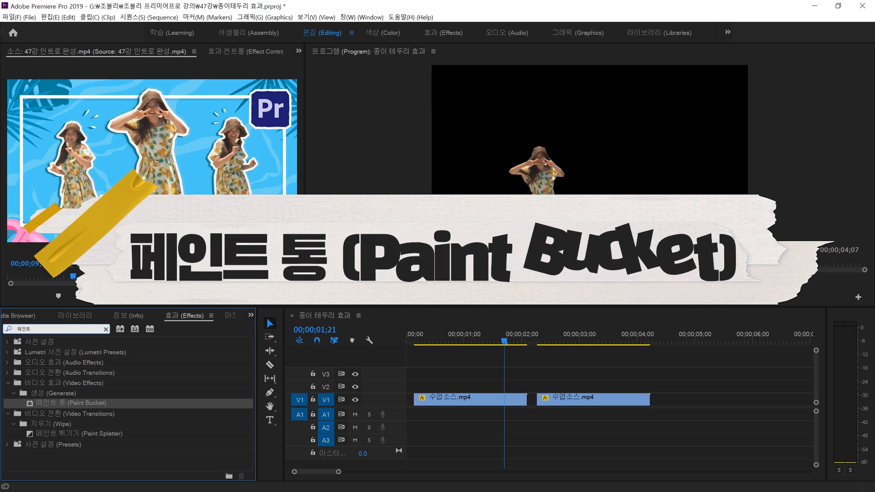
Step: Nest the first still segment on V1 as a sequence named 인물테두리_1
{"action": "left_click", "coordinate": [78, 395]}
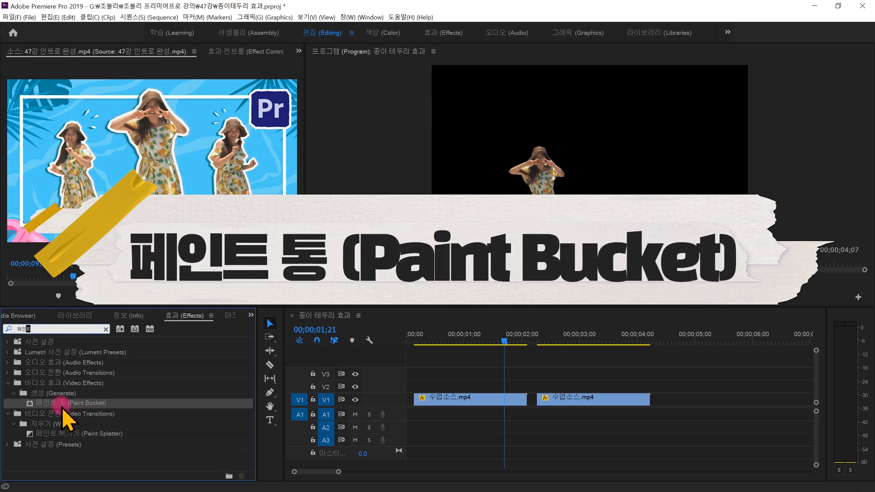
{"action": "mouse_move", "coordinate": [50, 413]}
{"action": "left_mouse_down"}
{"action": "mouse_move", "coordinate": [110, 406]}
{"action": "mouse_move", "coordinate": [531, 213]}
{"action": "mouse_move", "coordinate": [500, 259]}
{"action": "mouse_move", "coordinate": [463, 406]}
{"action": "left_mouse_up"}
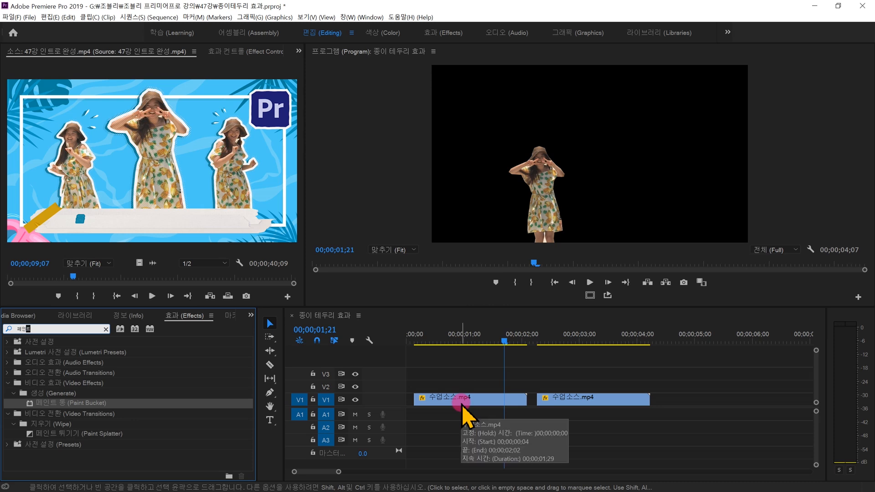
{"action": "left_click", "coordinate": [462, 403]}
{"action": "left_click", "coordinate": [471, 407]}
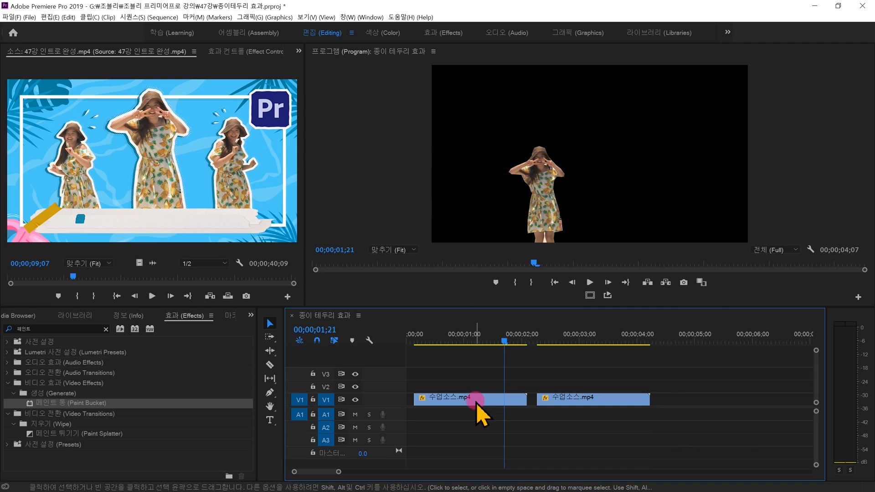
{"action": "right_click", "coordinate": [477, 401]}
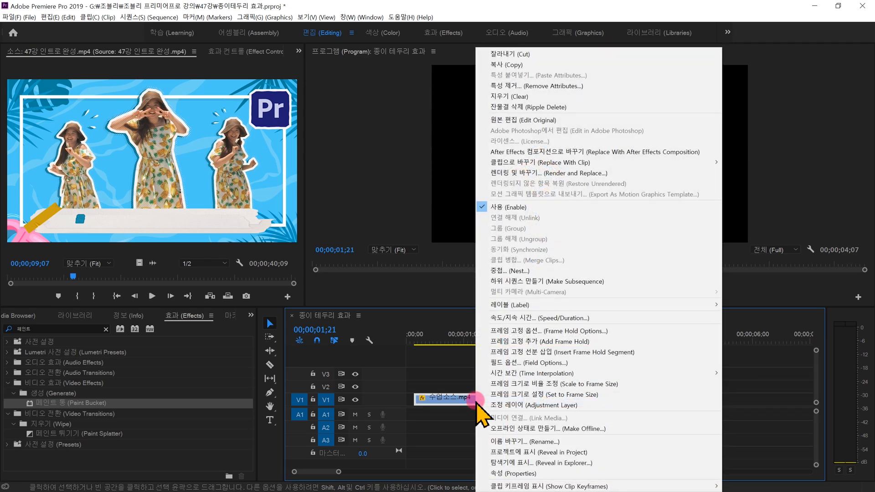
{"action": "left_click", "coordinate": [518, 271]}
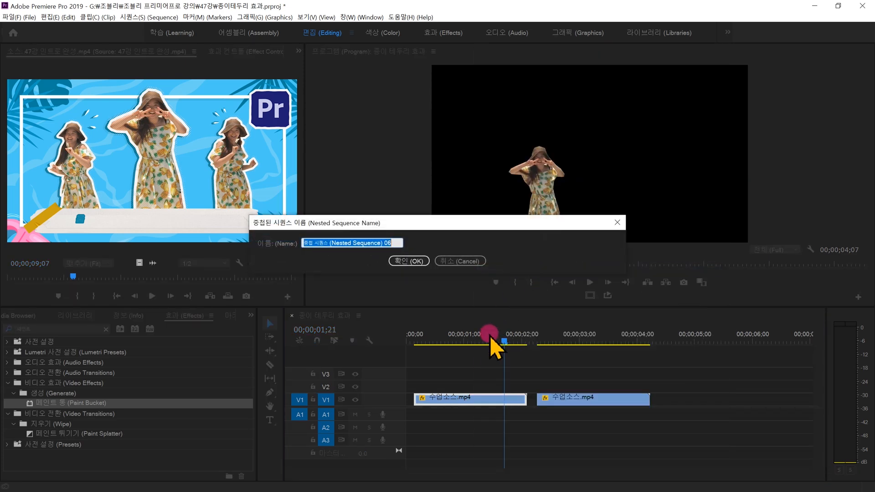
{"action": "type", "text": "인물테두리_1"}
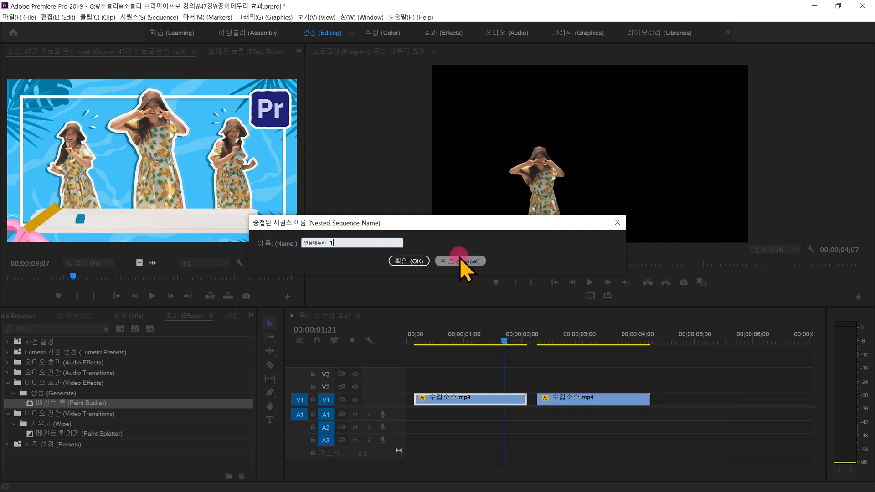
{"action": "left_click", "coordinate": [414, 261]}
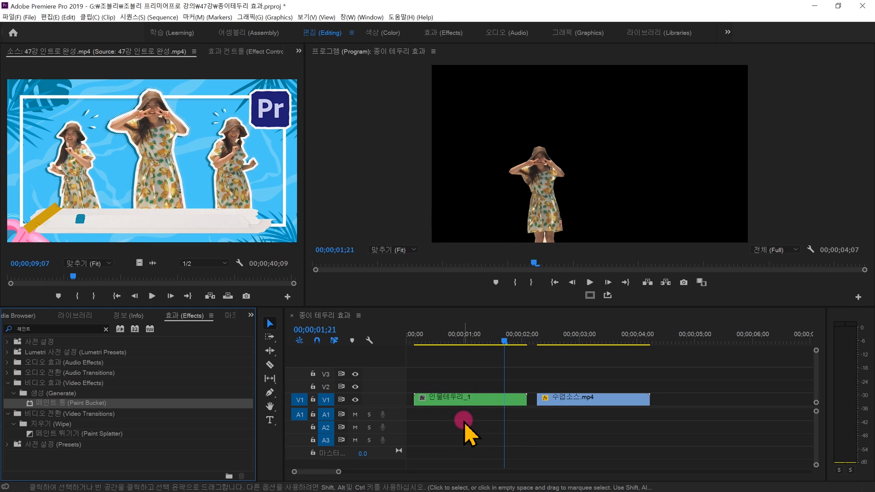
Step: Apply Paint Bucket to 인물테두리_1, with the Fill Selector on 알파 채널 and Stroke on 선 (Antialias
{"action": "mouse_move", "coordinate": [53, 405]}
{"action": "left_mouse_down"}
{"action": "mouse_move", "coordinate": [245, 358]}
{"action": "mouse_move", "coordinate": [454, 407]}
{"action": "left_mouse_up"}
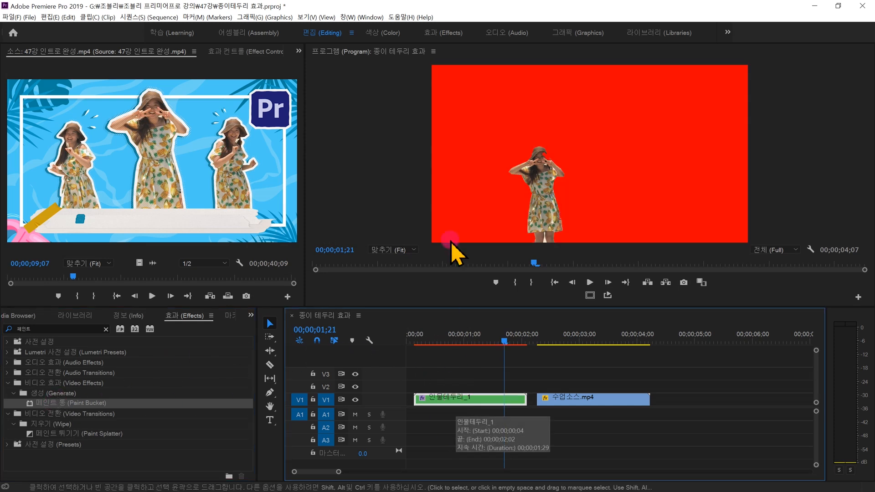
{"action": "left_click", "coordinate": [242, 52]}
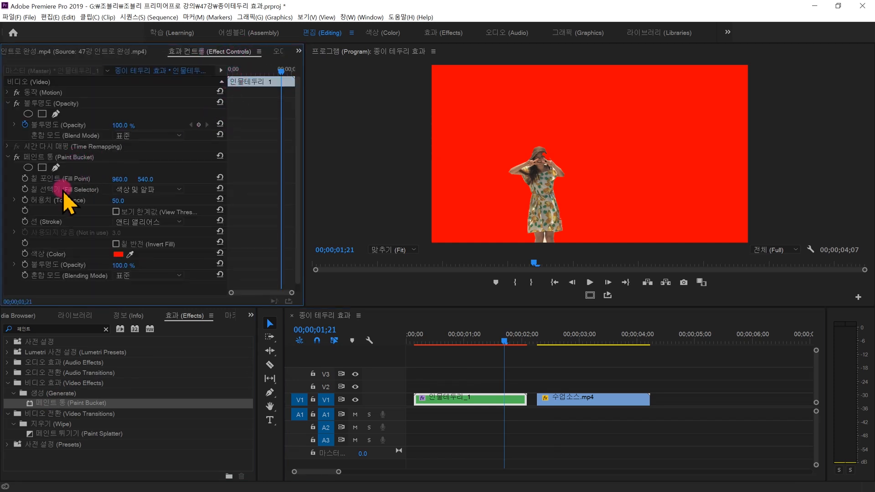
{"action": "left_click", "coordinate": [164, 189]}
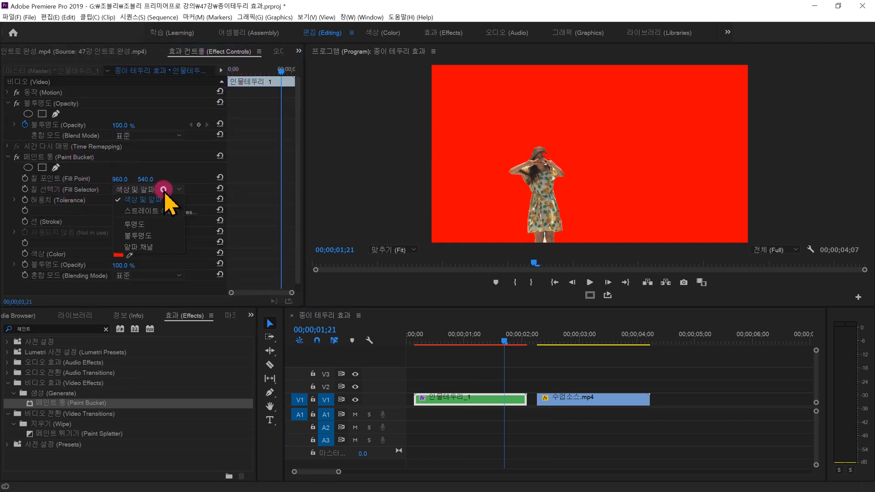
{"action": "left_click", "coordinate": [168, 249]}
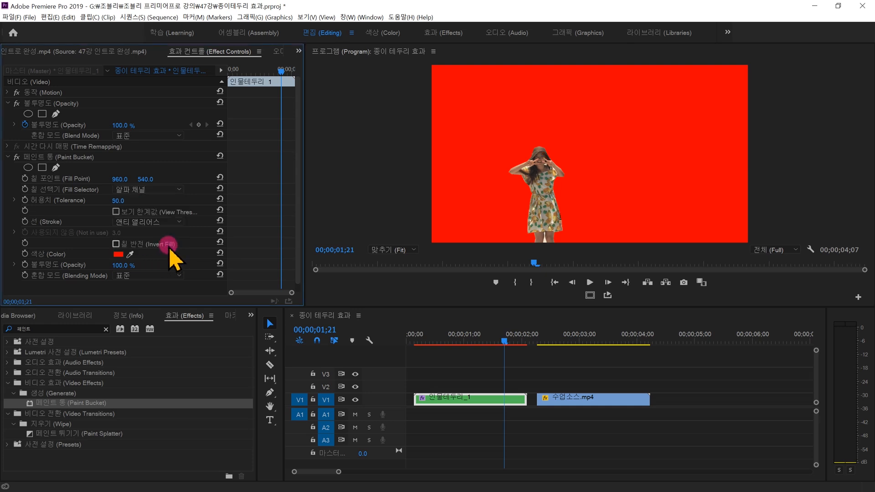
{"action": "left_click", "coordinate": [151, 221]}
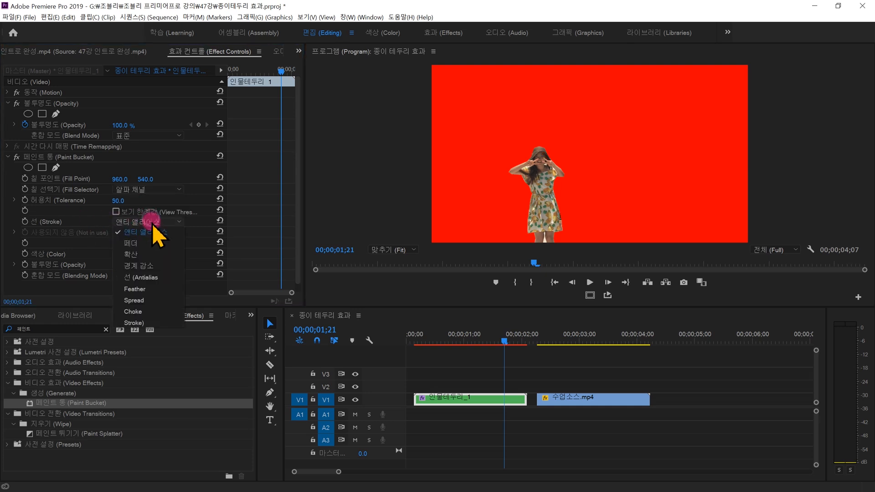
{"action": "left_click", "coordinate": [134, 277]}
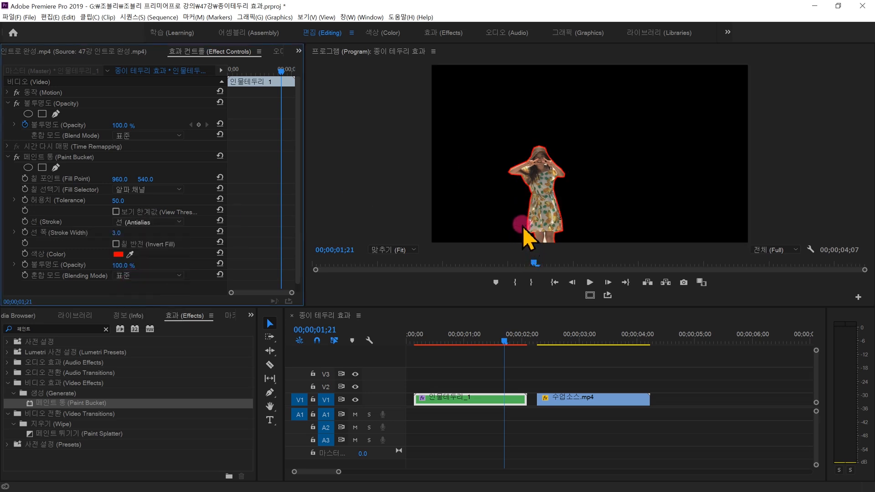
Step: Set the Paint Bucket border's Stroke Width to 7.3 and its color to near-white F3EEEE
{"action": "mouse_move", "coordinate": [118, 233]}
{"action": "left_mouse_down"}
{"action": "mouse_move", "coordinate": [176, 233]}
{"action": "mouse_move", "coordinate": [142, 232]}
{"action": "left_mouse_up"}
{"action": "left_click", "coordinate": [118, 254]}
{"action": "left_click_drag", "start_coordinate": [412, 309], "coordinate": [368, 351]}
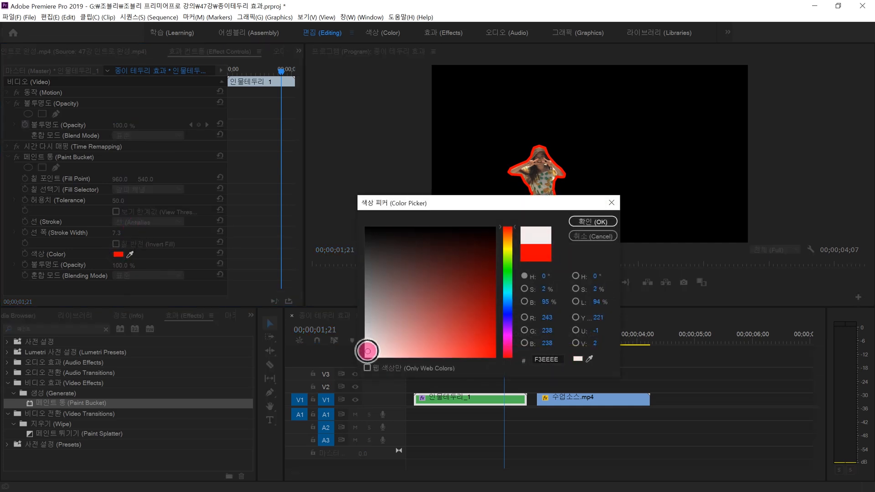
{"action": "left_click", "coordinate": [590, 221]}
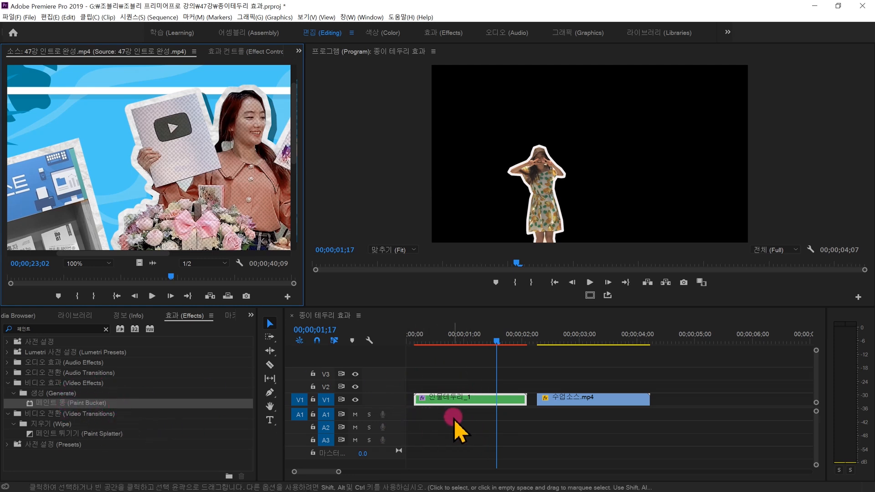
Step: Undo the Paint Bucket border and the nesting of the first still segment
{"action": "left_click", "coordinate": [467, 423]}
{"action": "key", "text": "ctrl+z"}
{"action": "key", "text": "ctrl+z"}
{"action": "key", "text": "ctrl+z"}
Step: Import the paper texture 종이.jpg into the project
{"action": "left_click", "coordinate": [441, 400]}
{"action": "left_click", "coordinate": [297, 51]}
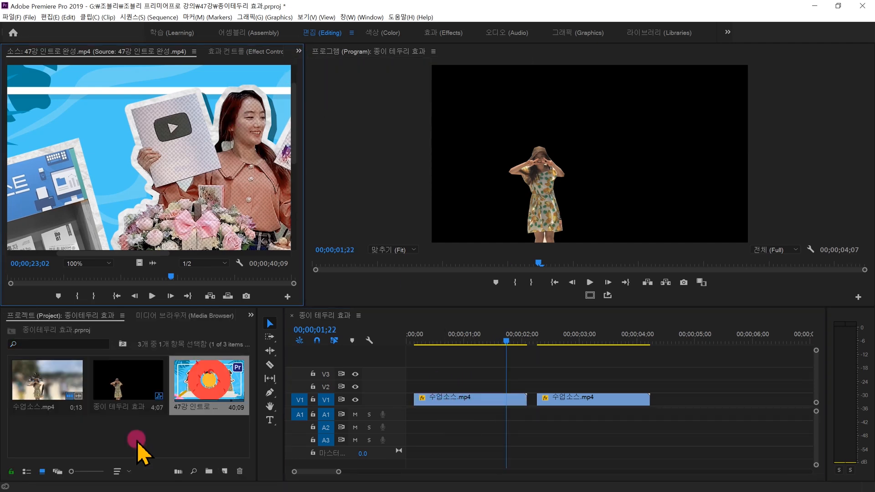
{"action": "left_click", "coordinate": [138, 437]}
{"action": "double_click", "coordinate": [138, 436]}
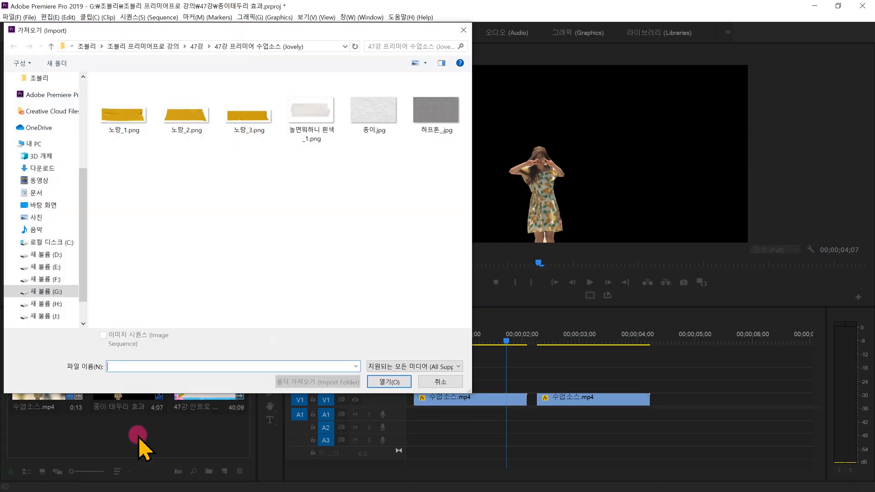
{"action": "left_click", "coordinate": [373, 109]}
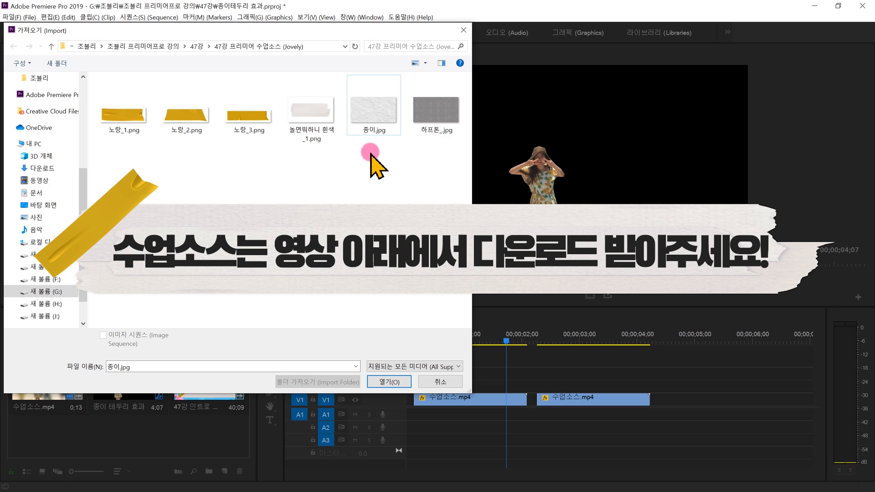
{"action": "double_click", "coordinate": [374, 119]}
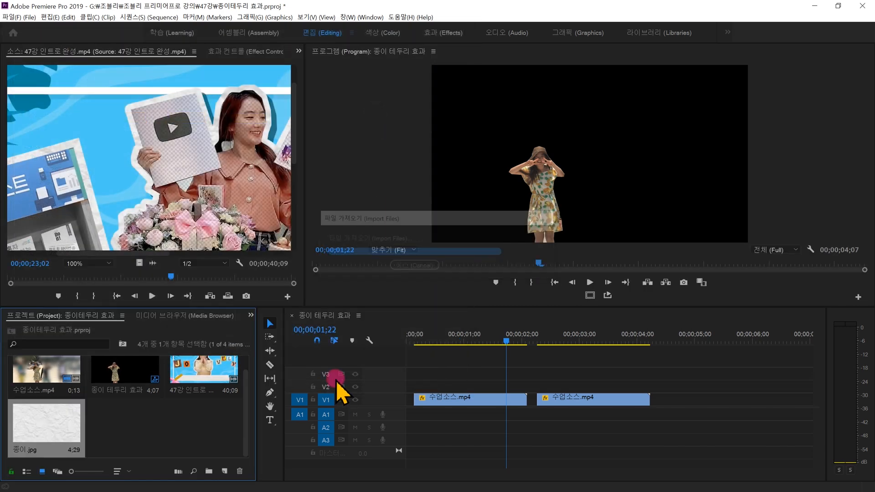
Step: Move both still segments up to V2 and place 종이.jpg on V1 from the start of the sequence
{"action": "left_click_drag", "start_coordinate": [678, 383], "coordinate": [476, 388]}
{"action": "left_click", "coordinate": [475, 425]}
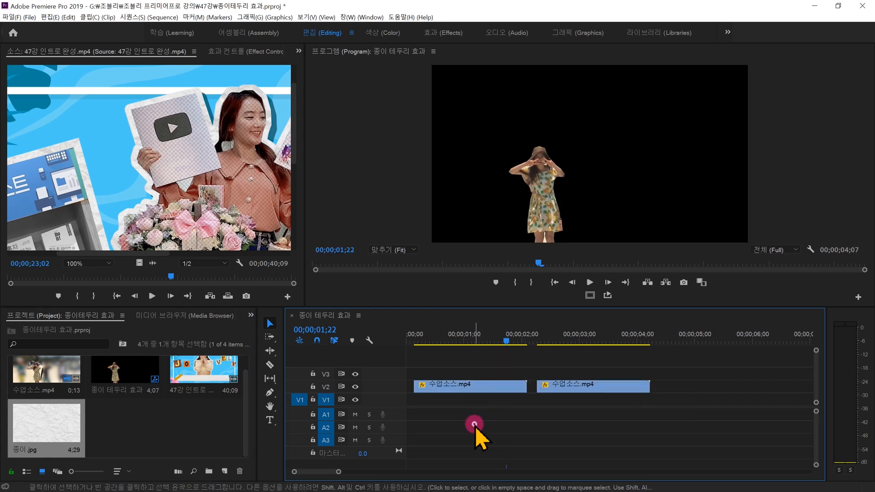
{"action": "left_click_drag", "start_coordinate": [77, 424], "coordinate": [406, 405]}
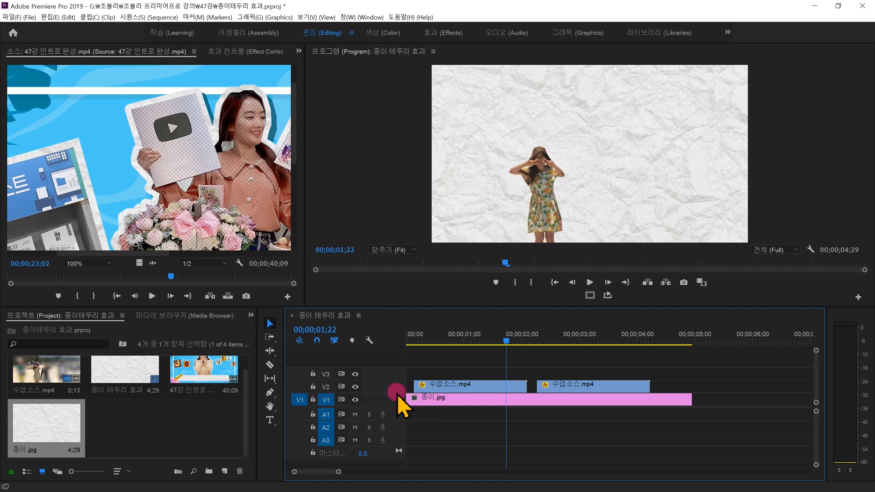
Step: Draw a rough angular opacity mask with the Pen tool on the 종이.jpg clip, closing it around the woman
{"action": "left_click", "coordinate": [451, 399]}
{"action": "left_click", "coordinate": [253, 52]}
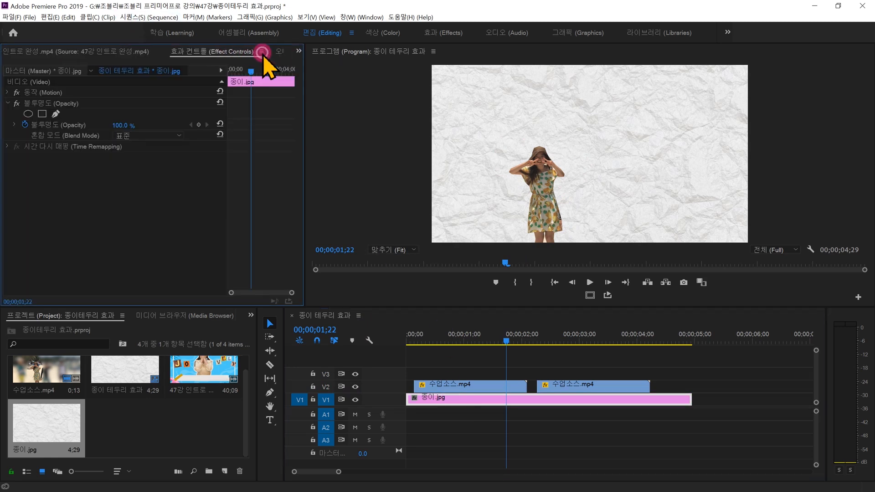
{"action": "left_click", "coordinate": [56, 113]}
{"action": "left_click", "coordinate": [523, 226]}
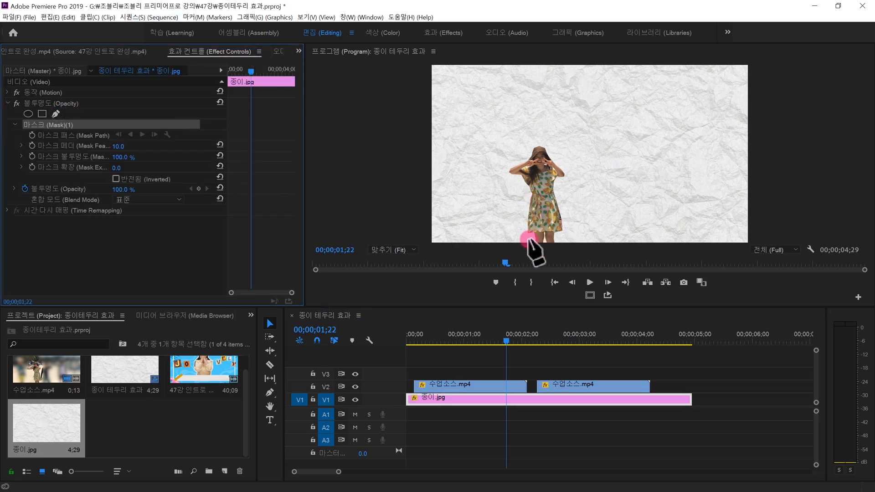
{"action": "left_click", "coordinate": [527, 190]}
{"action": "left_click", "coordinate": [504, 174]}
{"action": "left_click", "coordinate": [516, 142]}
{"action": "left_click", "coordinate": [550, 140]}
{"action": "left_click", "coordinate": [577, 174]}
{"action": "left_click", "coordinate": [562, 198]}
{"action": "left_click", "coordinate": [571, 239]}
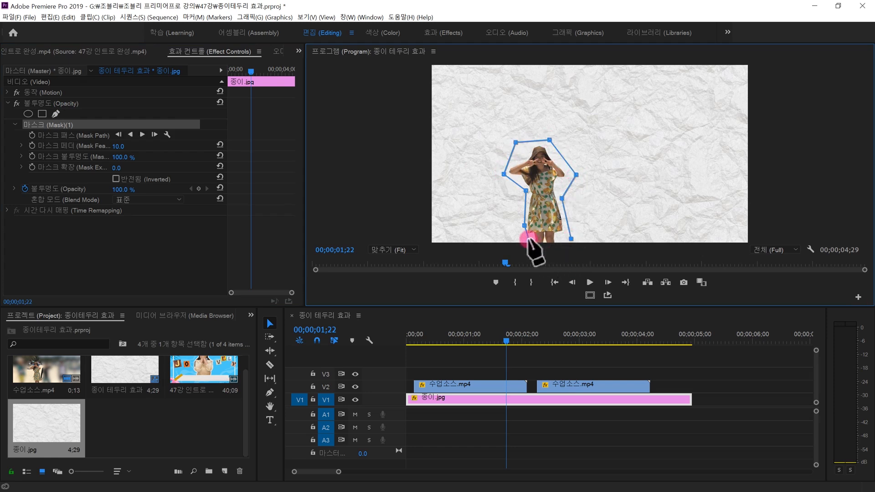
{"action": "left_click", "coordinate": [529, 239]}
Step: Pull the paper mask's points beside the raised elbow and hat closer to the woman, and deselect the clip
{"action": "left_click_drag", "start_coordinate": [570, 174], "coordinate": [568, 171]}
{"action": "left_click_drag", "start_coordinate": [550, 138], "coordinate": [549, 145]}
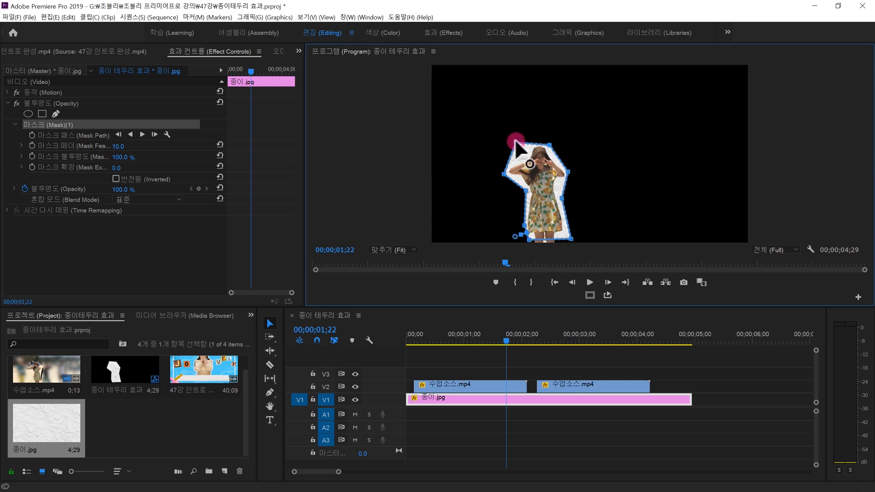
{"action": "left_click", "coordinate": [534, 417]}
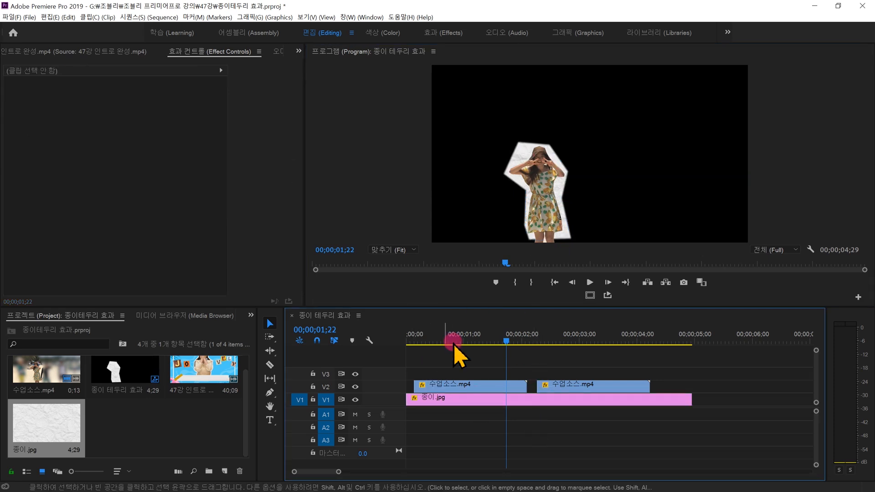
Step: Delete the opacity mask from the 종이.jpg clip and deselect the clip
{"action": "left_click", "coordinate": [478, 401]}
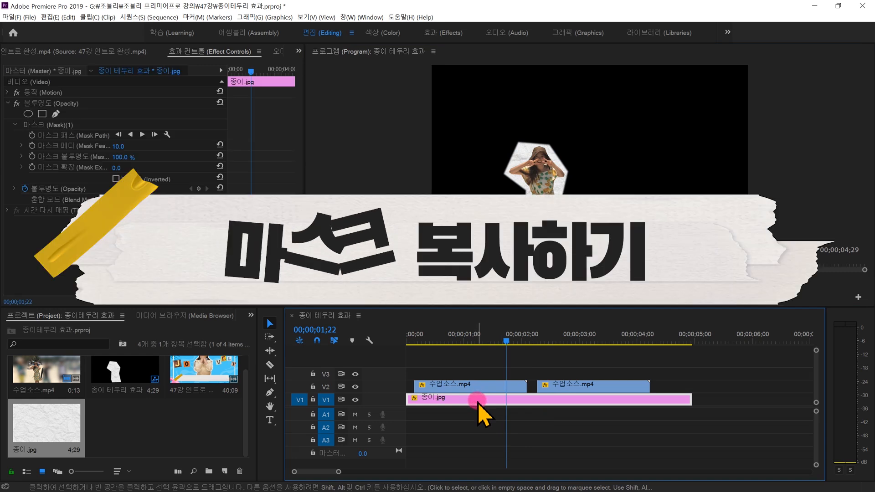
{"action": "left_click", "coordinate": [91, 124]}
{"action": "key", "text": "Delete"}
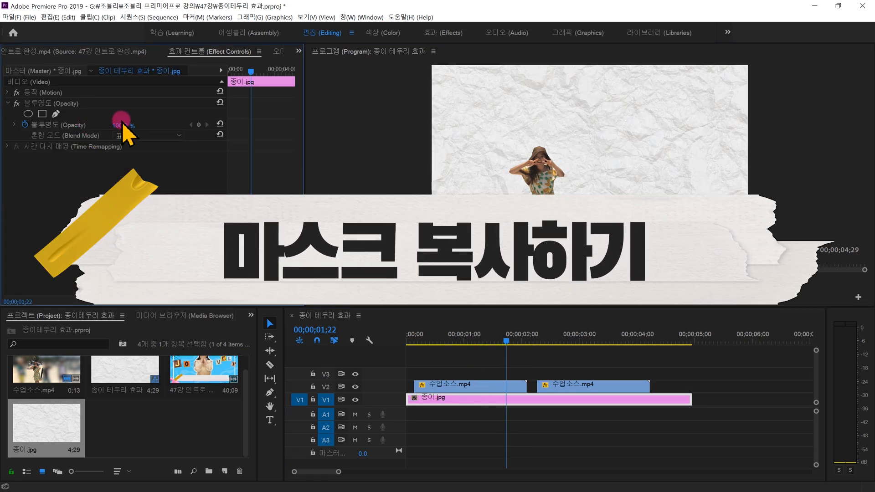
{"action": "left_click", "coordinate": [534, 439]}
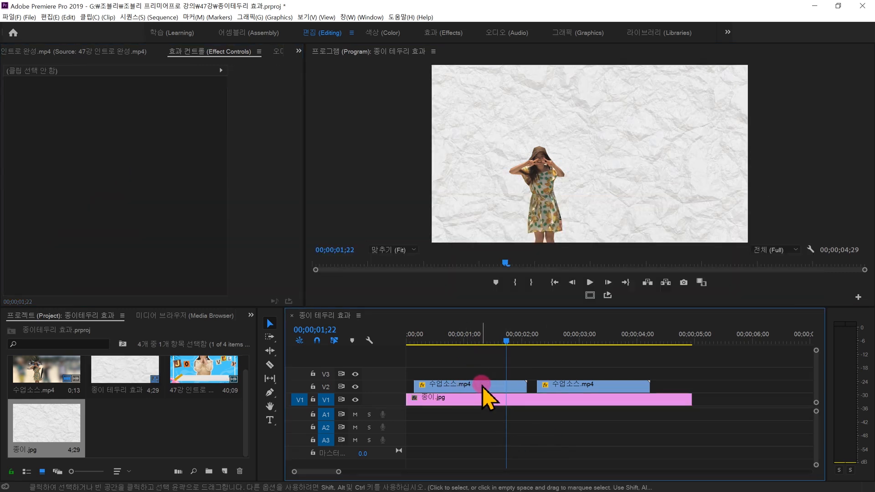
Step: Copy the woman's opacity mask from the first 수업소스.mp4 clip onto the 종이.jpg clip, and check its shape by briefly hiding V2
{"action": "left_click", "coordinate": [482, 386]}
{"action": "left_click", "coordinate": [38, 124]}
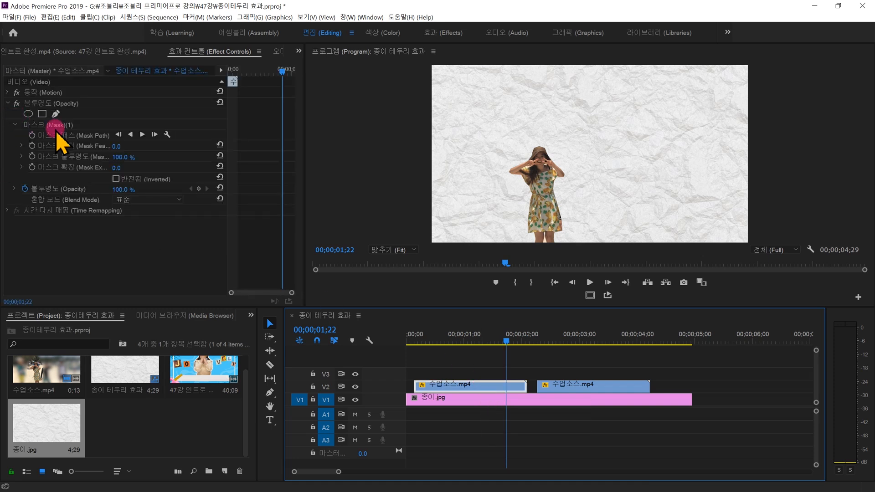
{"action": "left_click", "coordinate": [146, 124]}
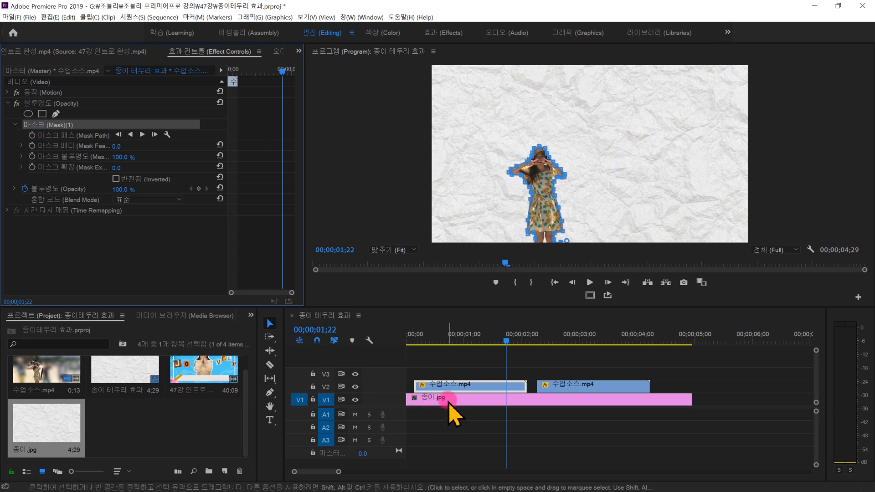
{"action": "left_click", "coordinate": [91, 238]}
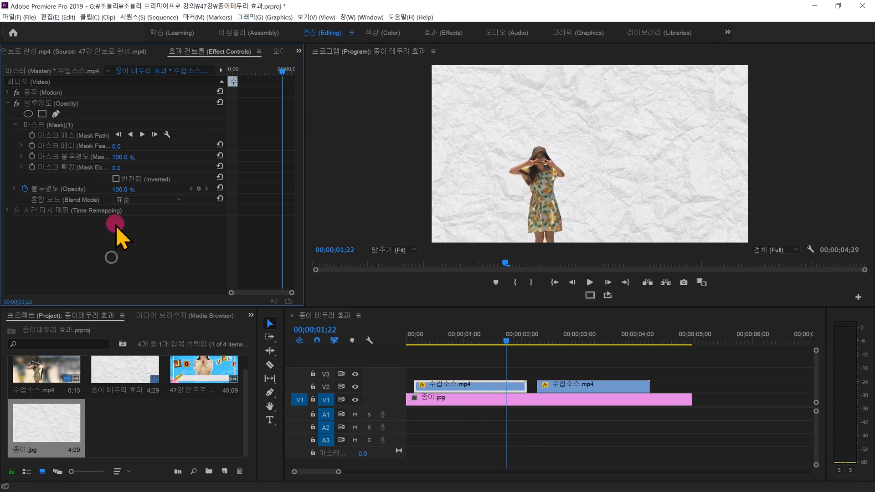
{"action": "left_click", "coordinate": [53, 125]}
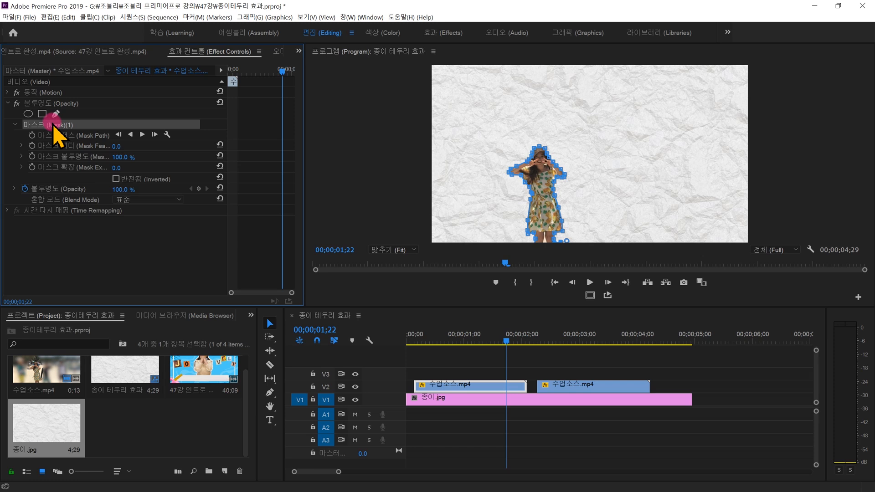
{"action": "left_click", "coordinate": [450, 403]}
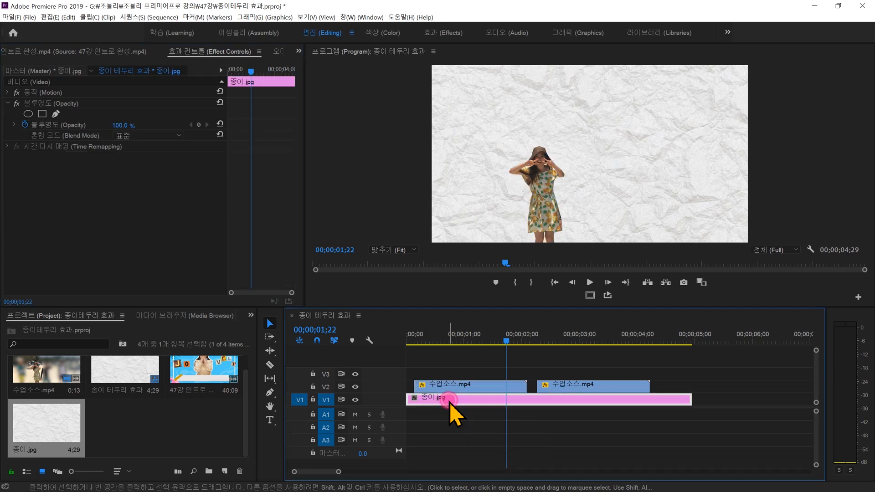
{"action": "left_click", "coordinate": [72, 103]}
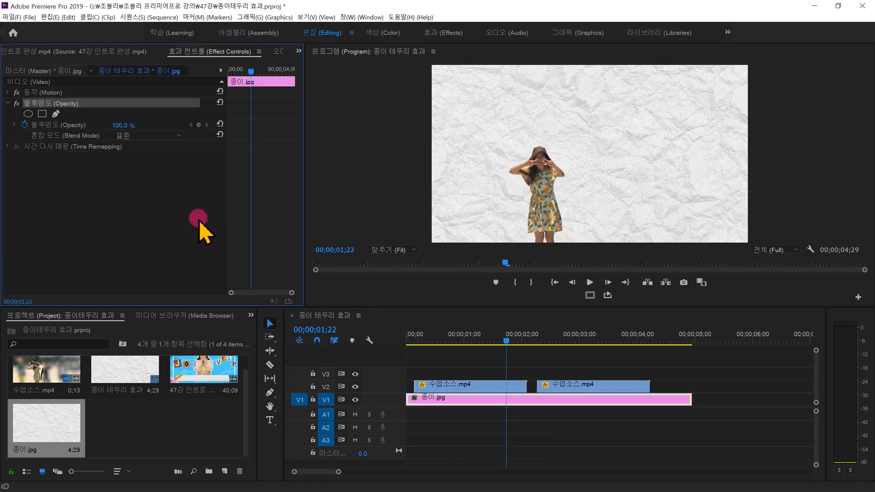
{"action": "key", "text": "ctrl+v"}
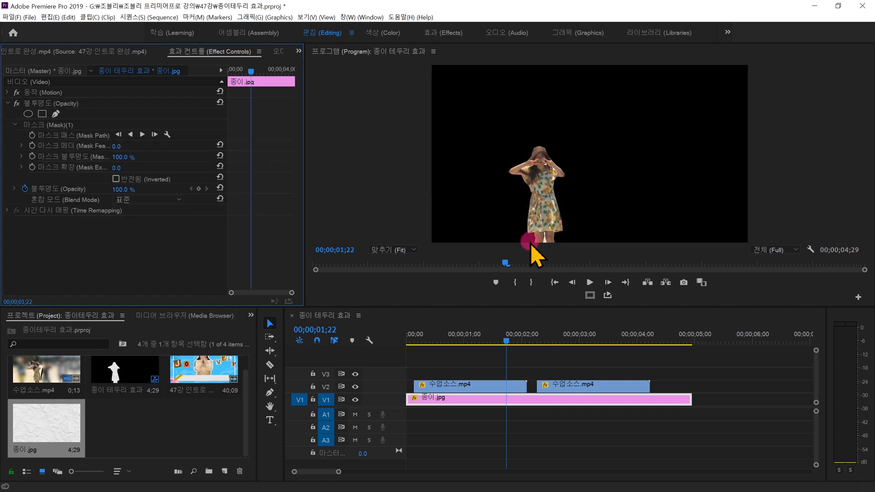
{"action": "left_click", "coordinate": [355, 387]}
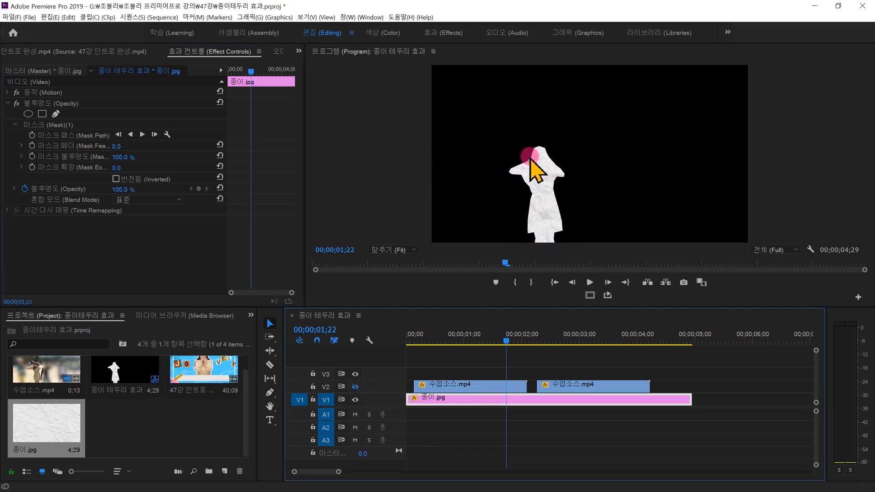
{"action": "left_click", "coordinate": [356, 387]}
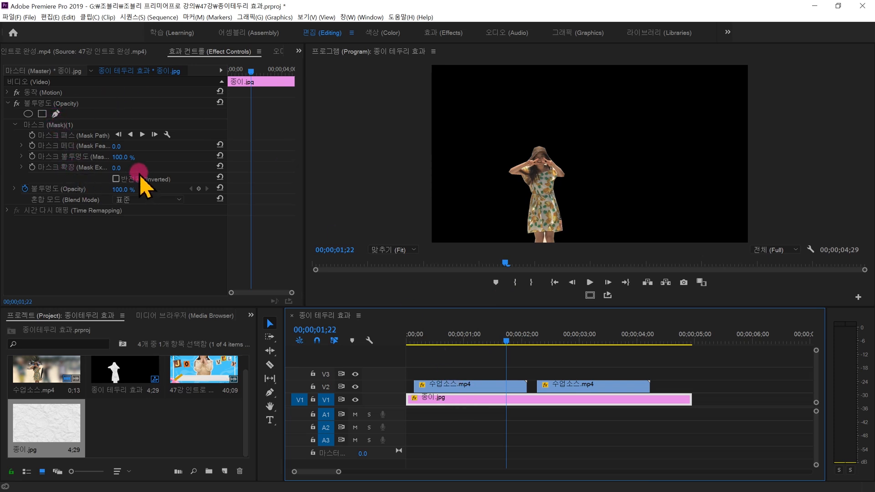
Step: Set the mask expansion of the 종이.jpg clip to 18, judging the border's width at 100% preview size
{"action": "left_click_drag", "start_coordinate": [118, 169], "coordinate": [130, 168]}
{"action": "left_click", "coordinate": [397, 248]}
{"action": "left_click", "coordinate": [410, 329]}
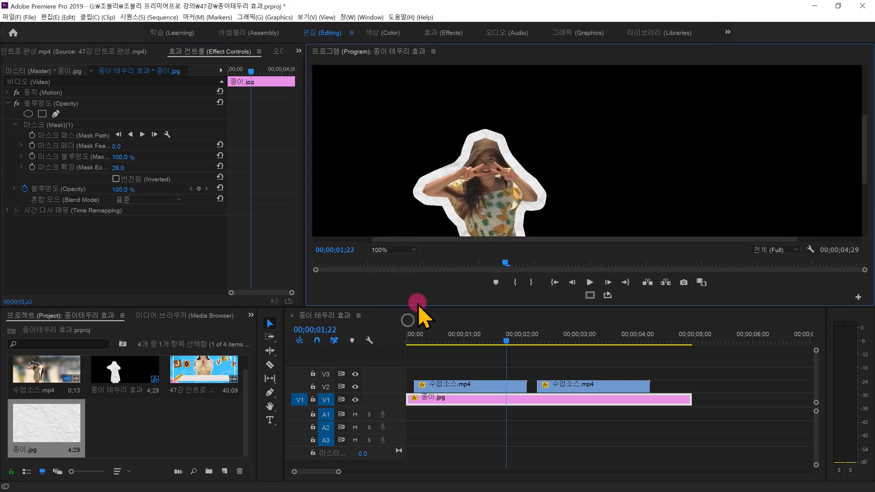
{"action": "left_click_drag", "start_coordinate": [117, 168], "coordinate": [114, 168]}
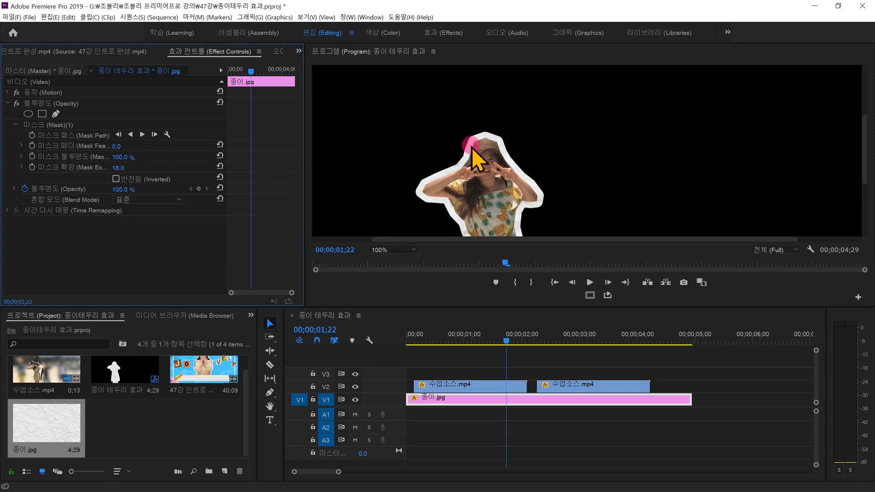
{"action": "left_click_drag", "start_coordinate": [863, 144], "coordinate": [795, 156]}
Step: Import 종이3.jpg into the project and open it in the Source monitor
{"action": "left_click", "coordinate": [209, 415]}
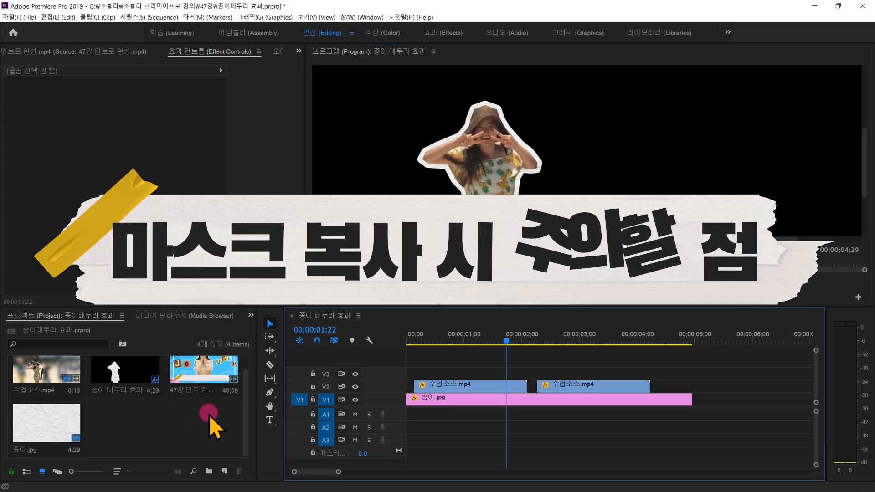
{"action": "left_click", "coordinate": [202, 420]}
{"action": "double_click", "coordinate": [202, 420]}
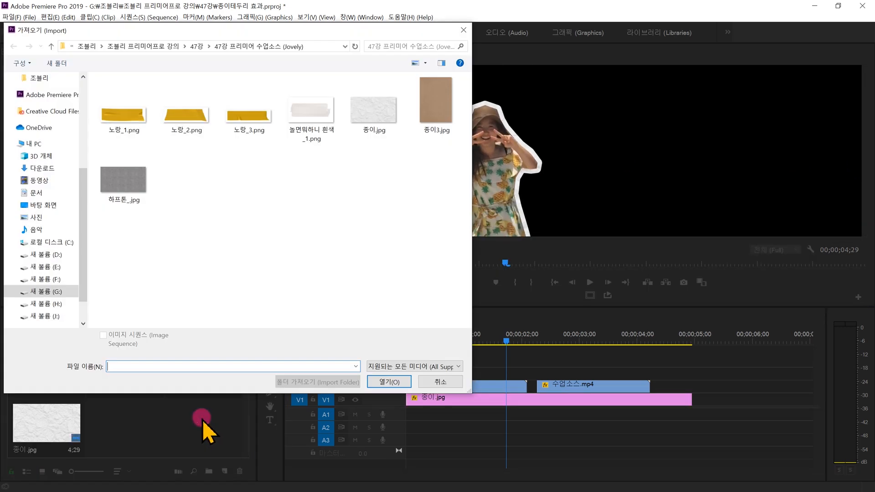
{"action": "left_click", "coordinate": [425, 112]}
{"action": "double_click", "coordinate": [426, 112]}
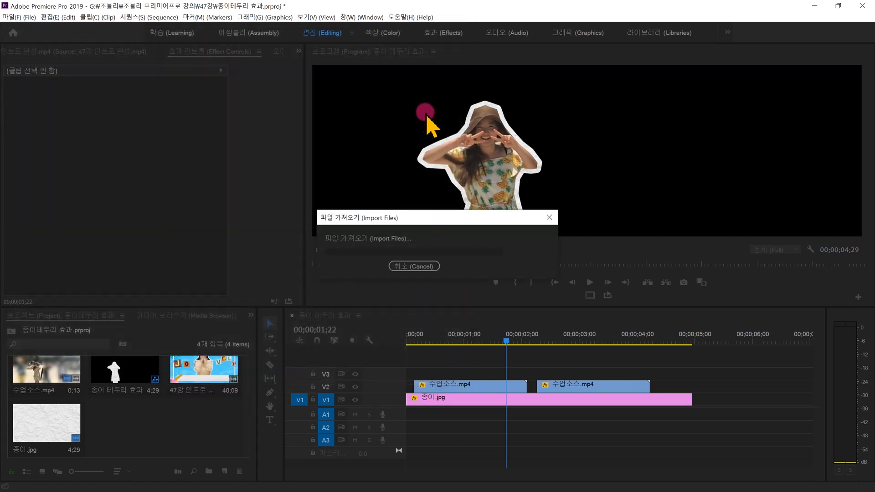
{"action": "left_click", "coordinate": [154, 112]}
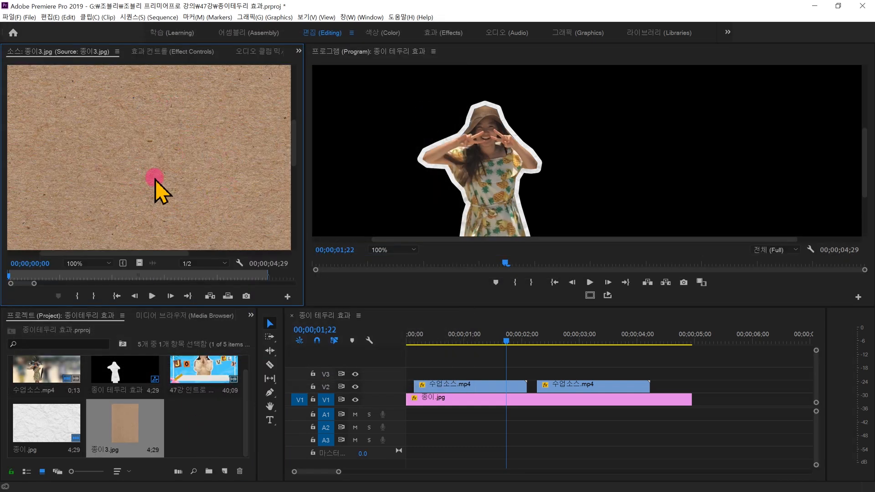
Step: Replace the 종이.jpg clip on V1 with 종이3.jpg, placed from the start of the sequence
{"action": "left_click", "coordinate": [433, 423]}
{"action": "left_click", "coordinate": [430, 400]}
{"action": "key", "text": "Delete"}
{"action": "left_click_drag", "start_coordinate": [184, 201], "coordinate": [415, 400]}
Step: Try to copy the woman's opacity mask from the first 수업소스.mp4 clip directly onto the 종이3.jpg clip
{"action": "left_click", "coordinate": [438, 384]}
{"action": "left_click", "coordinate": [171, 51]}
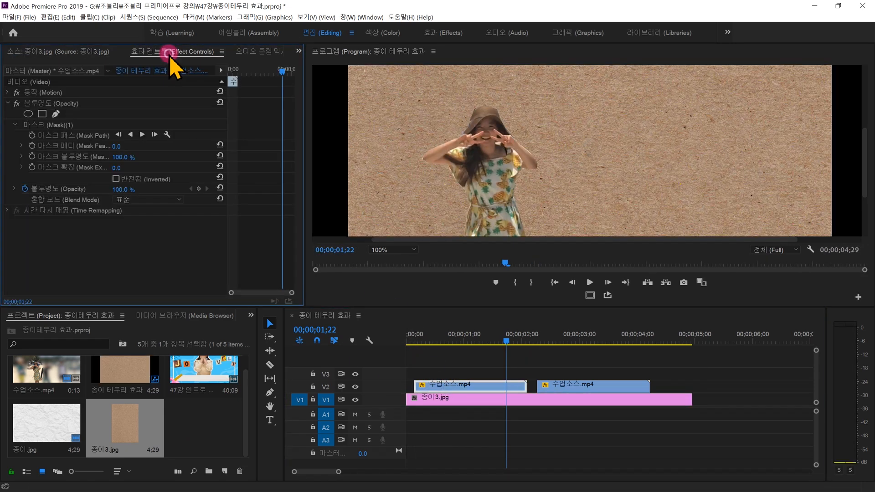
{"action": "left_click", "coordinate": [66, 125]}
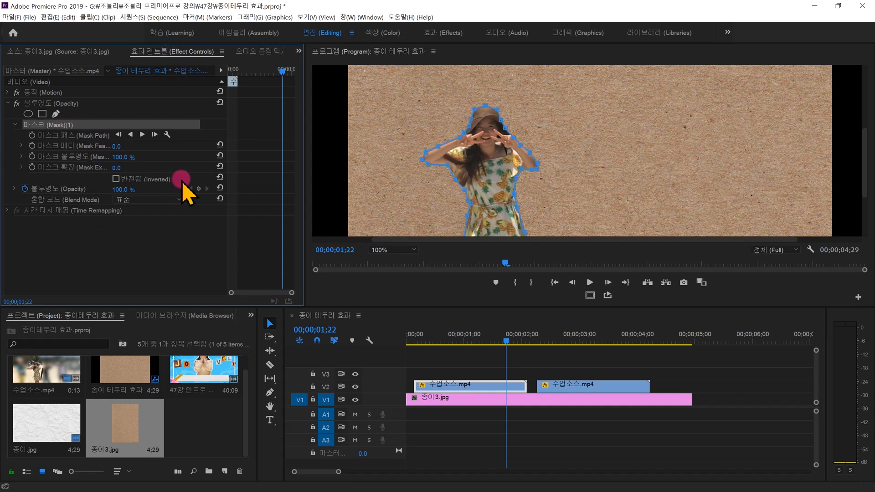
{"action": "left_click", "coordinate": [472, 403]}
{"action": "left_click", "coordinate": [72, 103]}
{"action": "key", "text": "ctrl+v"}
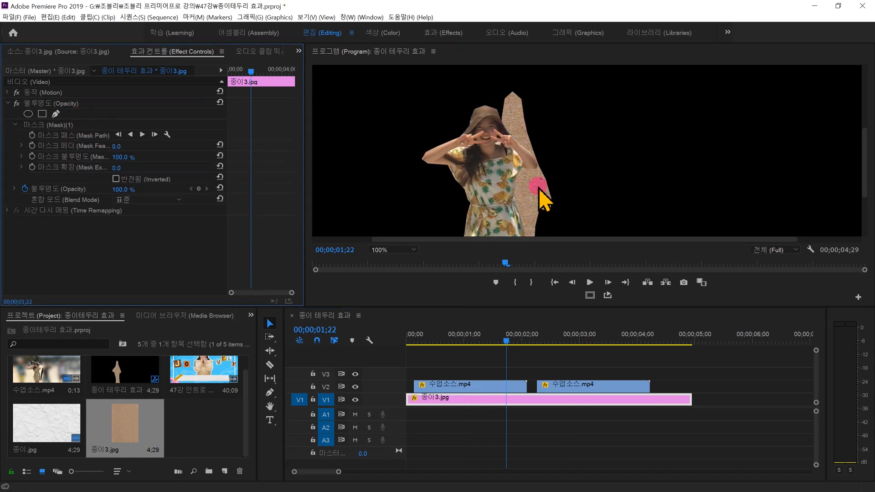
Step: Examine the pasted paper mask with V2 hidden, and compare the image proportions of 종이.jpg and 종이3.jpg in the Source monitor
{"action": "left_click", "coordinate": [355, 386]}
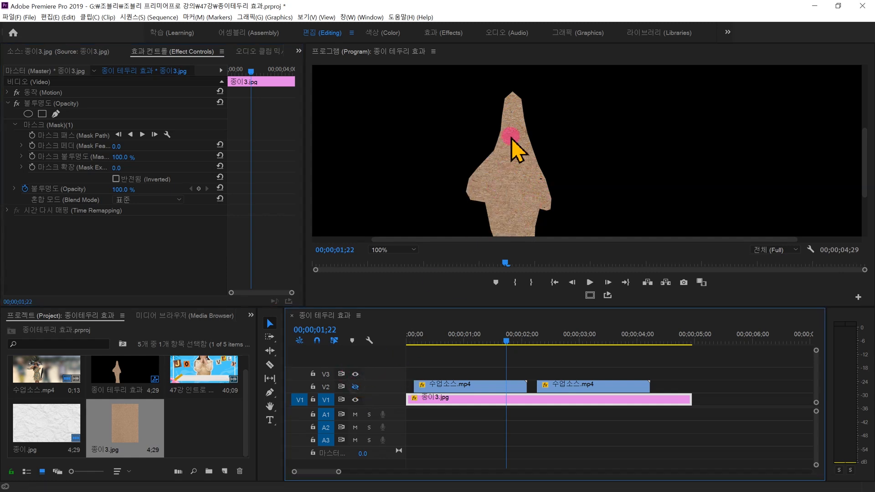
{"action": "left_click", "coordinate": [409, 250]}
{"action": "left_click", "coordinate": [383, 270]}
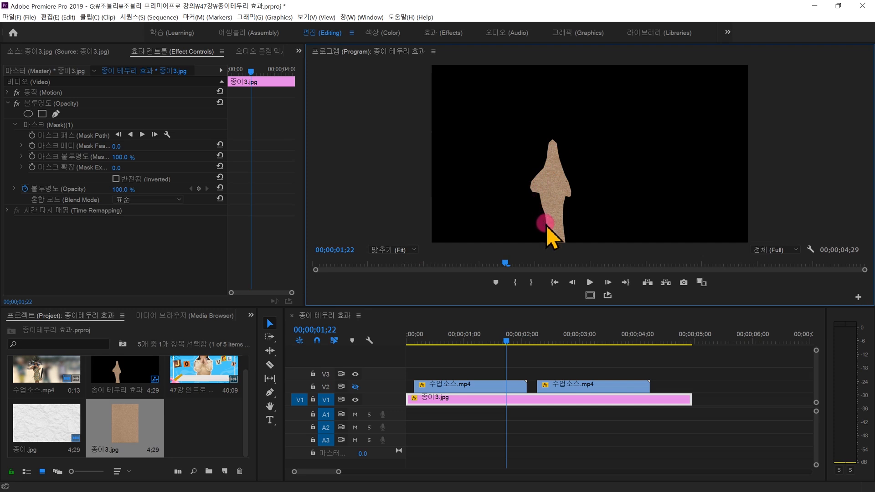
{"action": "left_click", "coordinate": [209, 436]}
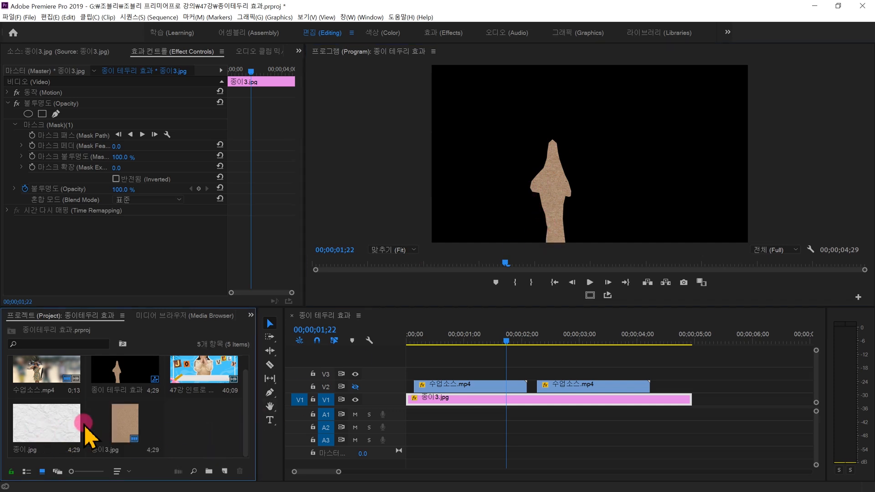
{"action": "double_click", "coordinate": [49, 435]}
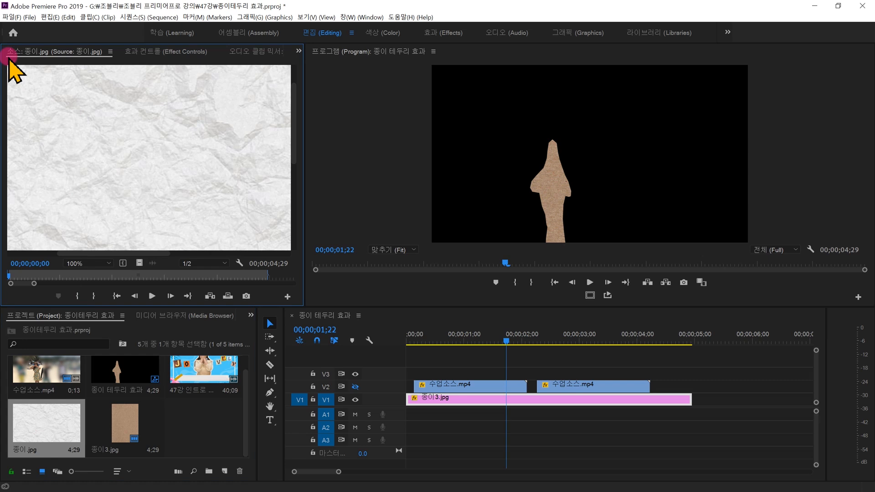
{"action": "left_click", "coordinate": [84, 265]}
{"action": "left_click", "coordinate": [86, 273]}
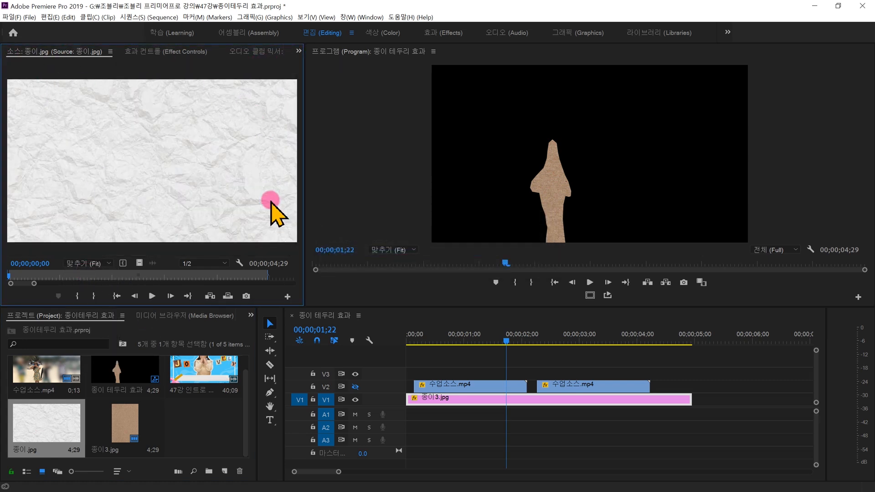
{"action": "left_click", "coordinate": [134, 419]}
{"action": "double_click", "coordinate": [133, 420]}
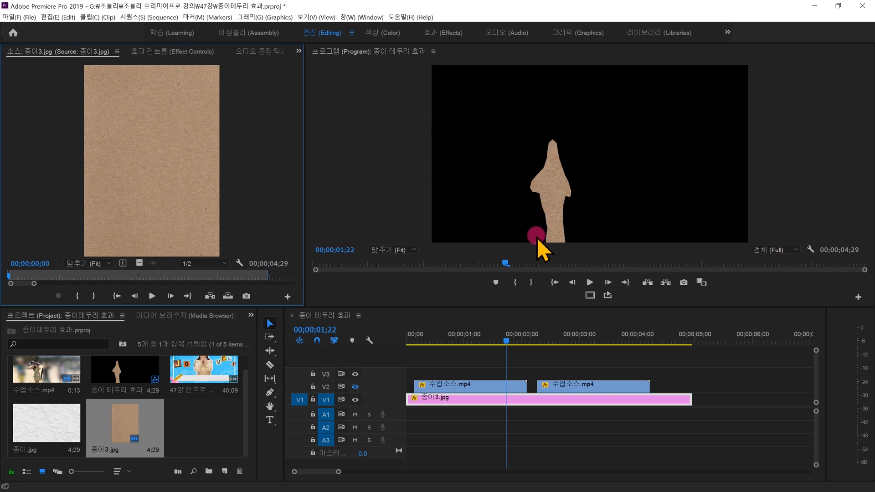
Step: Undo hiding V2 and pasting the opacity mask onto the 종이3.jpg clip
{"action": "left_click", "coordinate": [525, 438]}
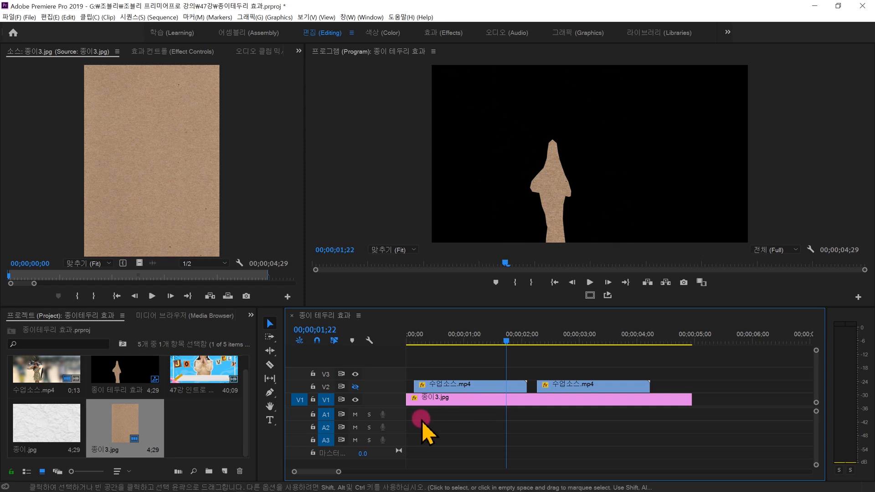
{"action": "left_click", "coordinate": [447, 400]}
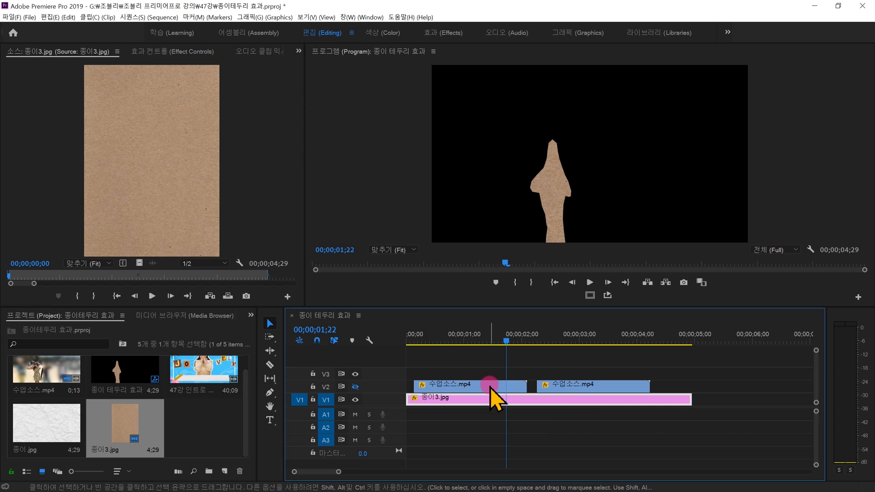
{"action": "key", "text": "ctrl+z"}
{"action": "key", "text": "ctrl+z"}
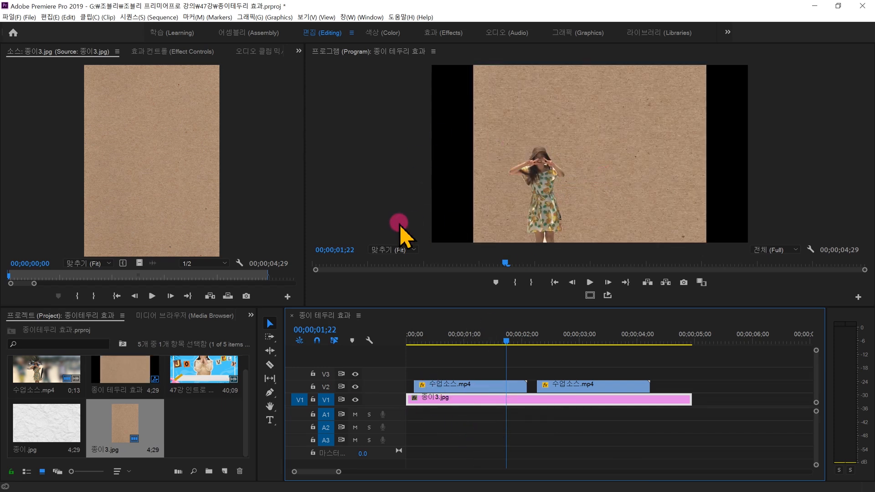
Step: Nest the 종이3.jpg clip on V1, keeping the default sequence name
{"action": "left_click", "coordinate": [461, 418]}
{"action": "left_click", "coordinate": [449, 397]}
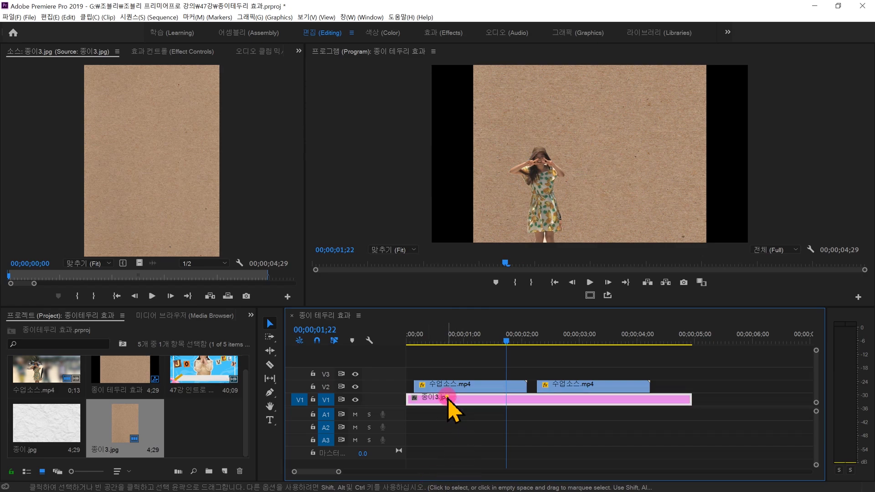
{"action": "right_click", "coordinate": [449, 397]}
{"action": "left_click", "coordinate": [501, 271]}
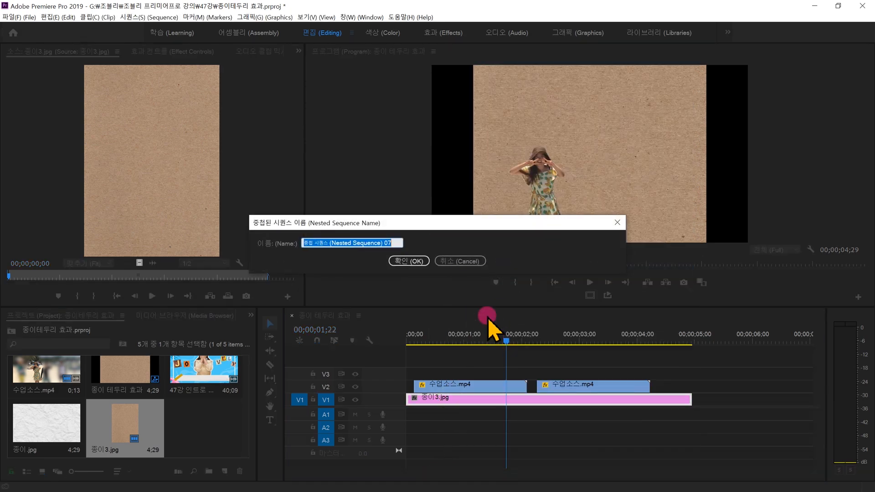
{"action": "left_click", "coordinate": [418, 263]}
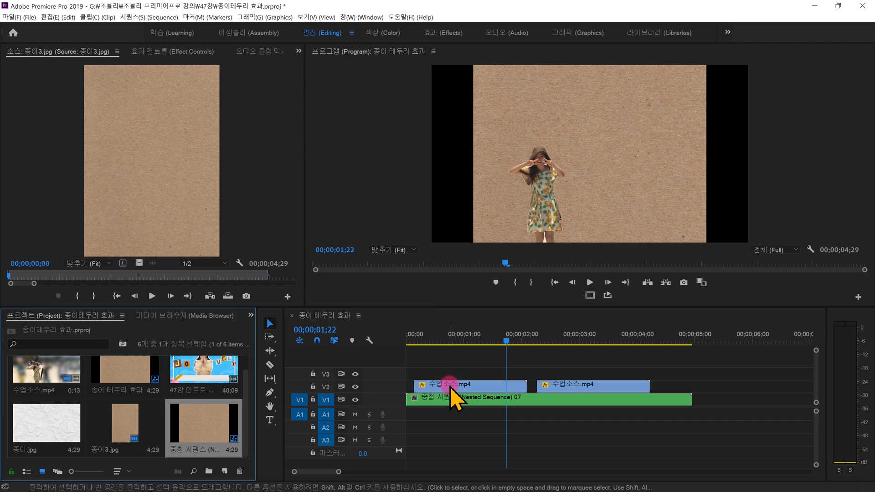
Step: Copy the woman's opacity mask from the first 수업소스.mp4 clip into the opacity effect of the nested paper sequence on V1
{"action": "left_click", "coordinate": [460, 387]}
{"action": "left_click", "coordinate": [179, 52]}
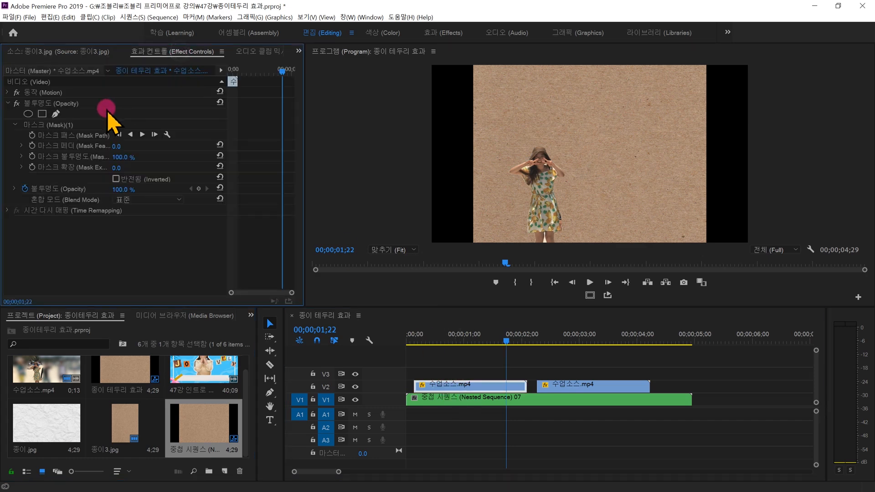
{"action": "left_click", "coordinate": [79, 124]}
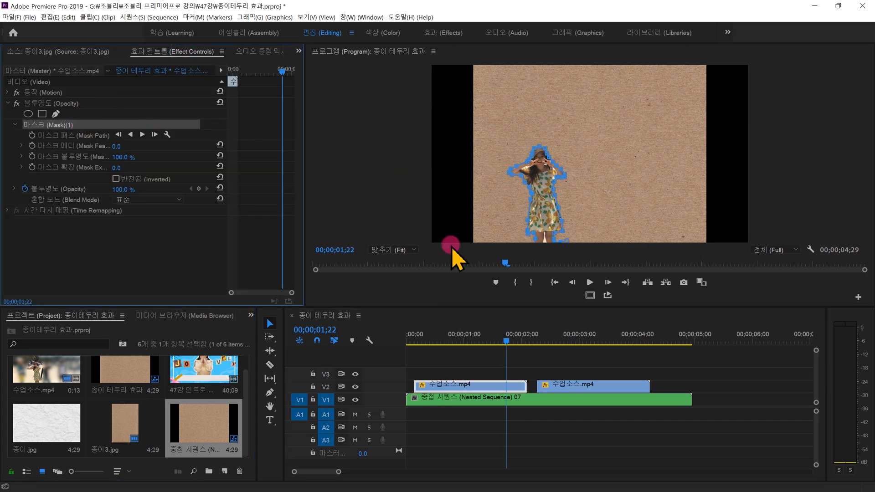
{"action": "left_click", "coordinate": [467, 399]}
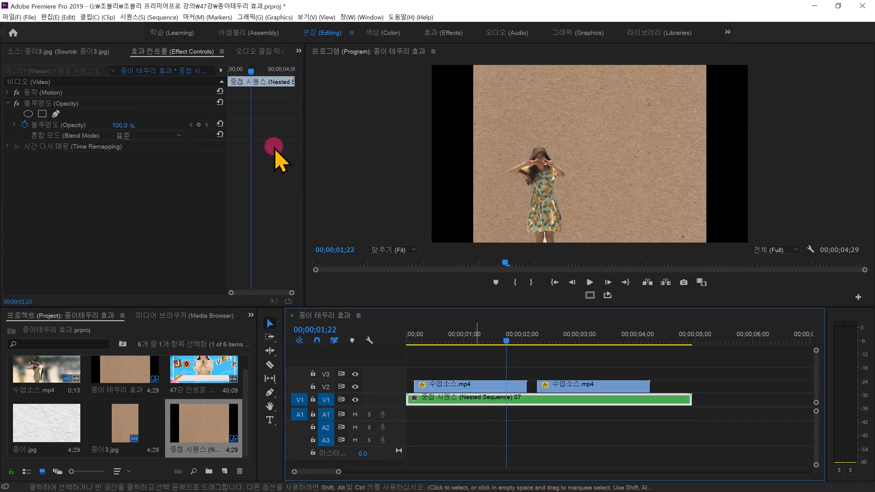
{"action": "left_click", "coordinate": [65, 103]}
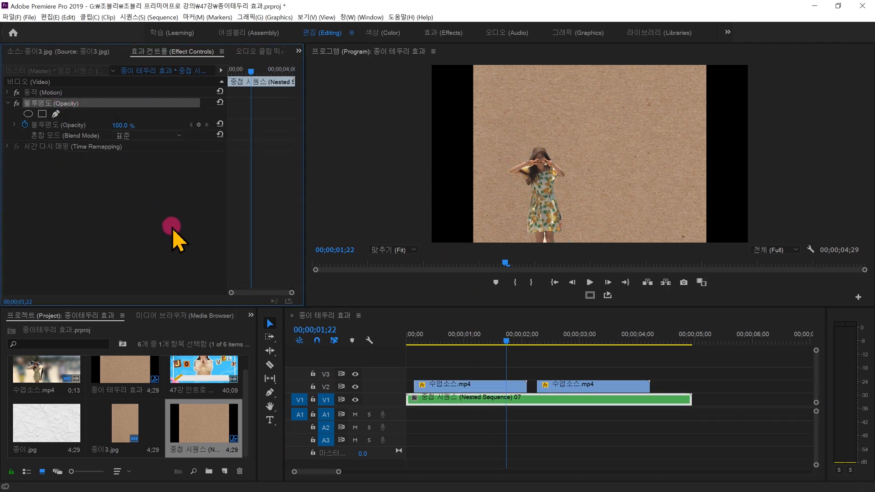
{"action": "key", "text": "ctrl+v"}
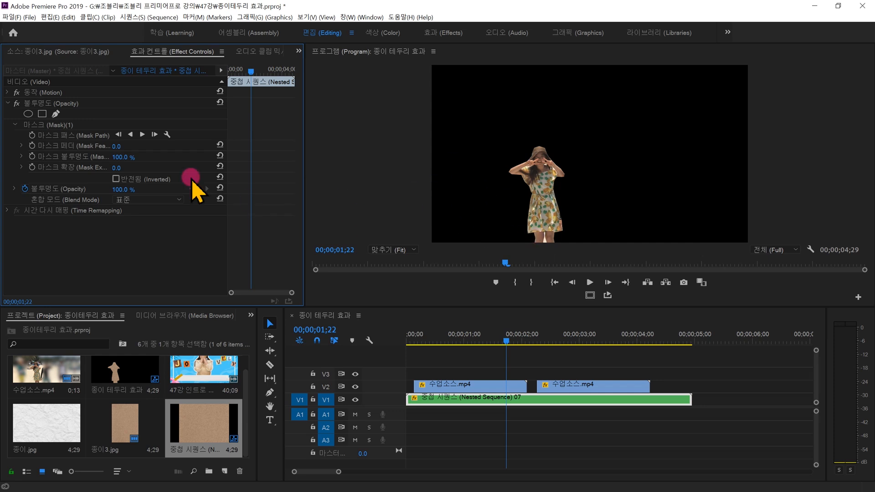
Step: Set the mask expansion of the nested paper clip on V1 to 15
{"action": "mouse_move", "coordinate": [121, 176]}
{"action": "left_mouse_down"}
{"action": "mouse_move", "coordinate": [136, 175]}
{"action": "mouse_move", "coordinate": [125, 168]}
{"action": "left_mouse_up"}
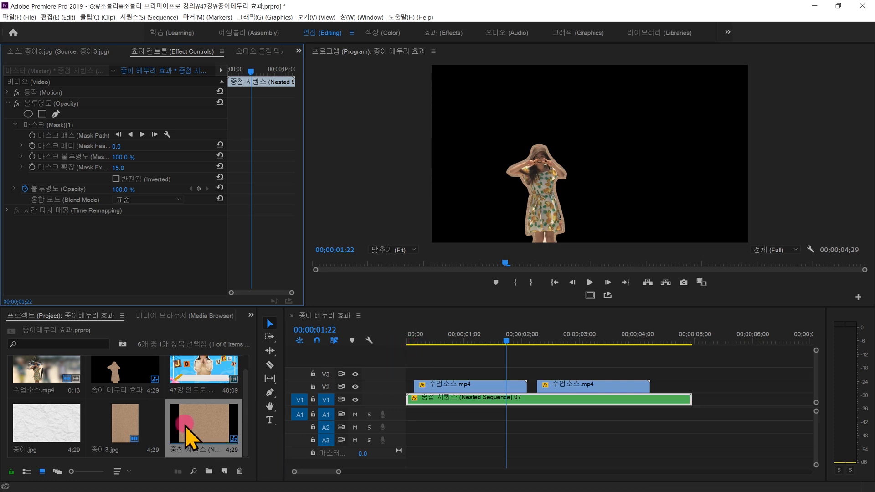
{"action": "left_click", "coordinate": [479, 428]}
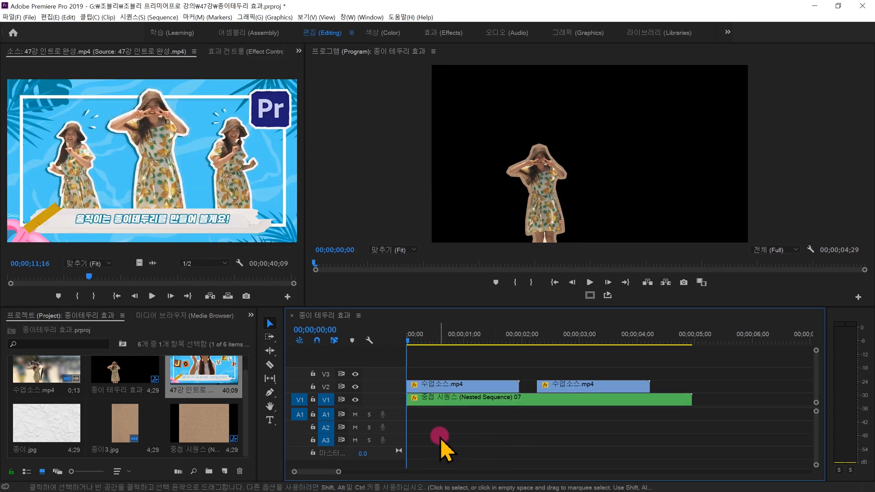
Step: Split the first 수업소스.mp4 clip and the nested paper clip at 00;00;00;15, and delete the remaining V2 part
{"action": "left_click", "coordinate": [333, 329]}
{"action": "type", "text": "15"}
{"action": "key", "text": "Return"}
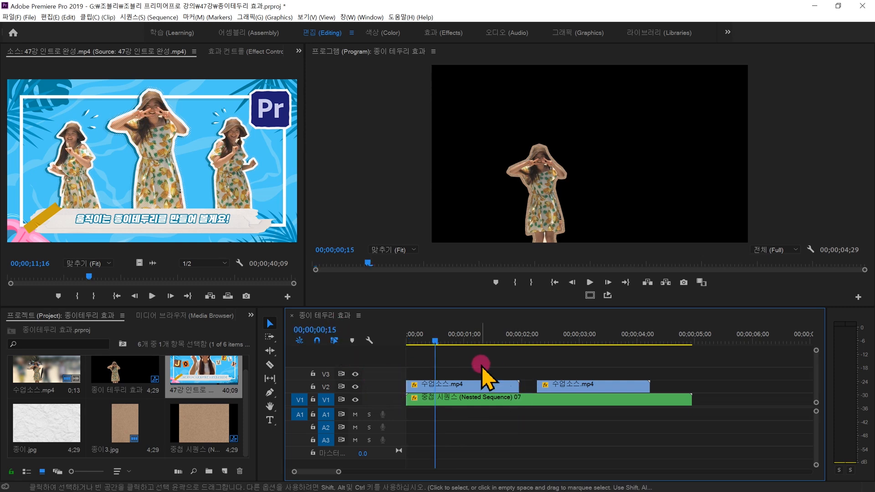
{"action": "left_click_drag", "start_coordinate": [481, 365], "coordinate": [473, 419]}
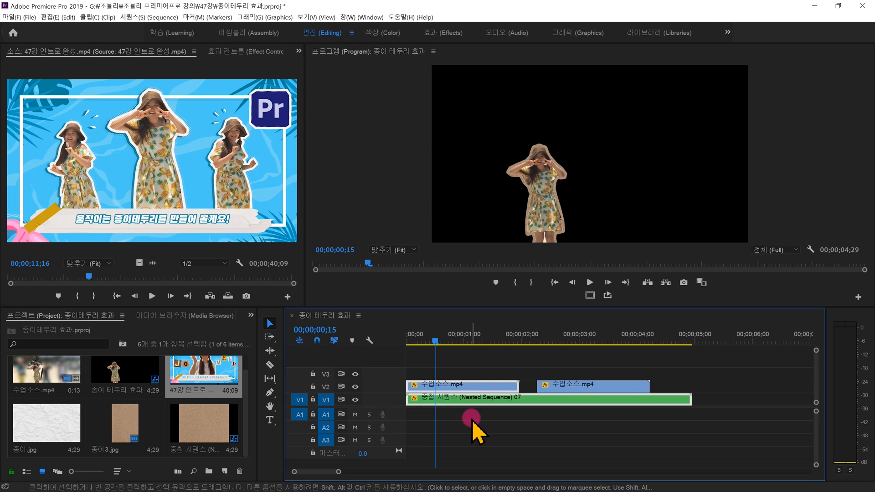
{"action": "key", "text": "ctrl+k"}
{"action": "left_click", "coordinate": [473, 420]}
{"action": "left_click", "coordinate": [466, 387]}
{"action": "key", "text": "Delete"}
Step: Move the second 수업소스.mp4 clip on V2 to start at 00;00;00;15 and check how its pose fits the paper
{"action": "left_click_drag", "start_coordinate": [549, 386], "coordinate": [461, 391]}
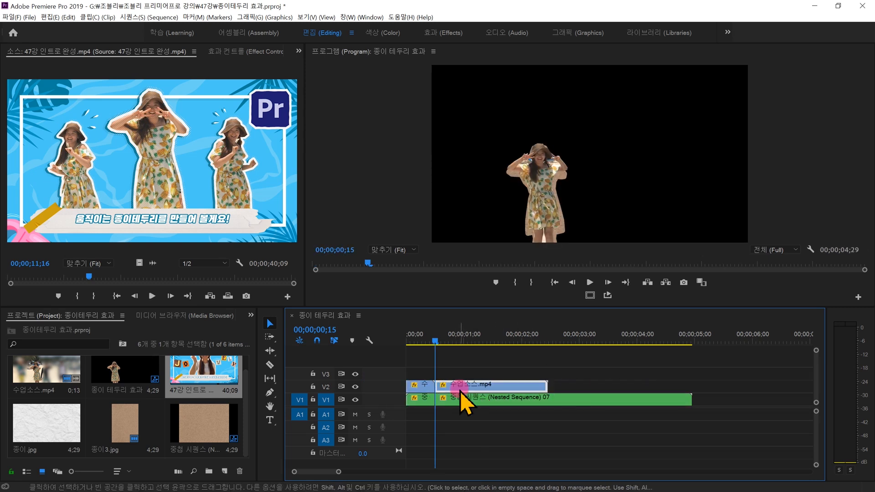
{"action": "key", "text": "Right"}
{"action": "key", "text": "Right"}
{"action": "key", "text": "Right"}
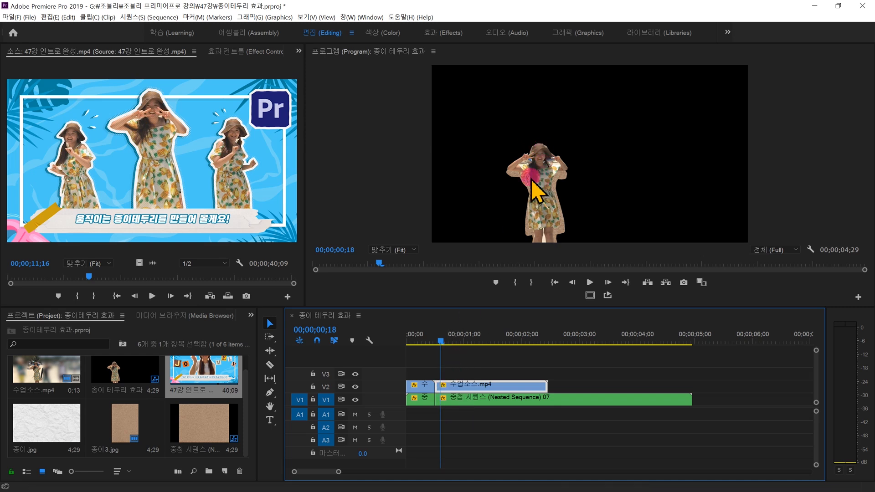
{"action": "left_click", "coordinate": [465, 360]}
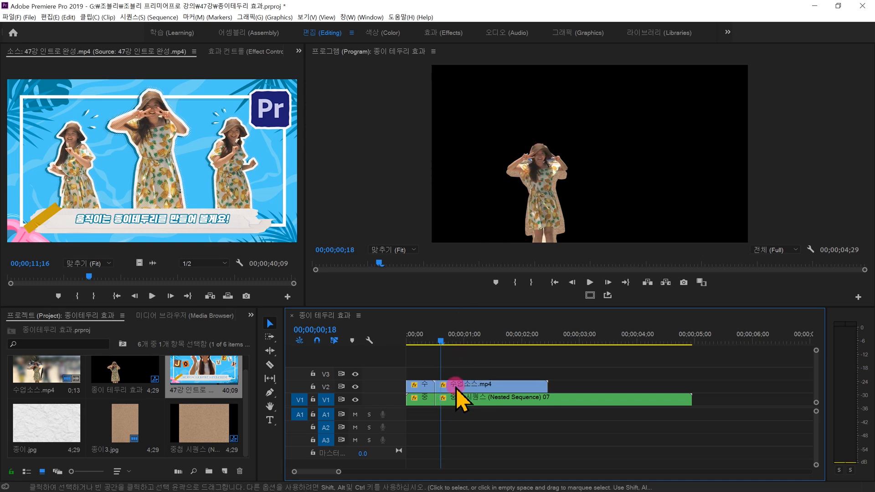
Step: Replace the mask on the second nested paper segment with the opacity mask copied from the second 수업소스.mp4 clip
{"action": "left_click", "coordinate": [464, 387]}
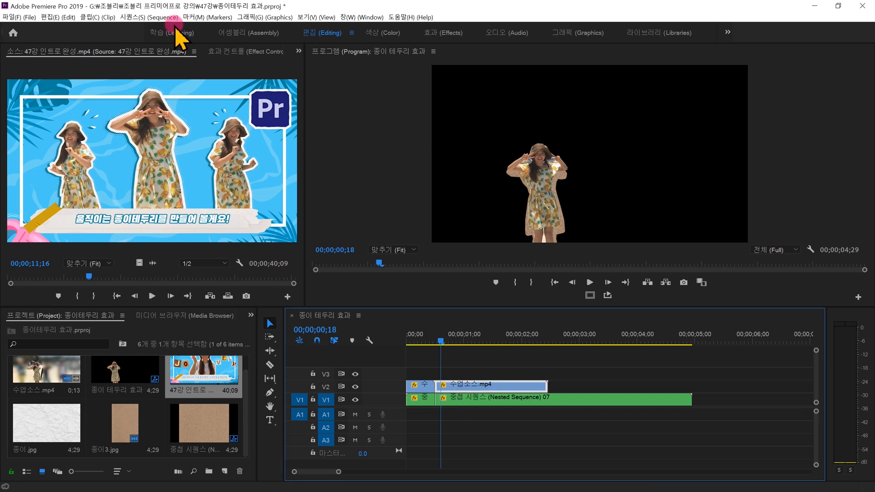
{"action": "left_click", "coordinate": [230, 51]}
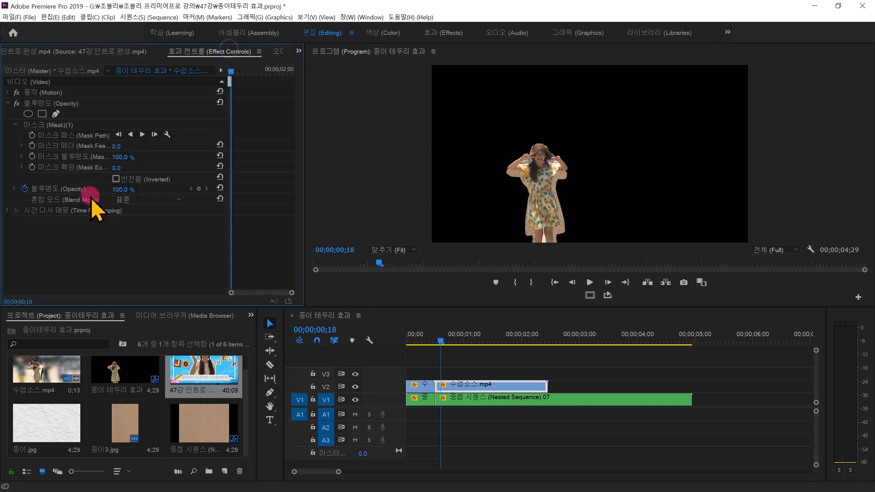
{"action": "left_click", "coordinate": [62, 126]}
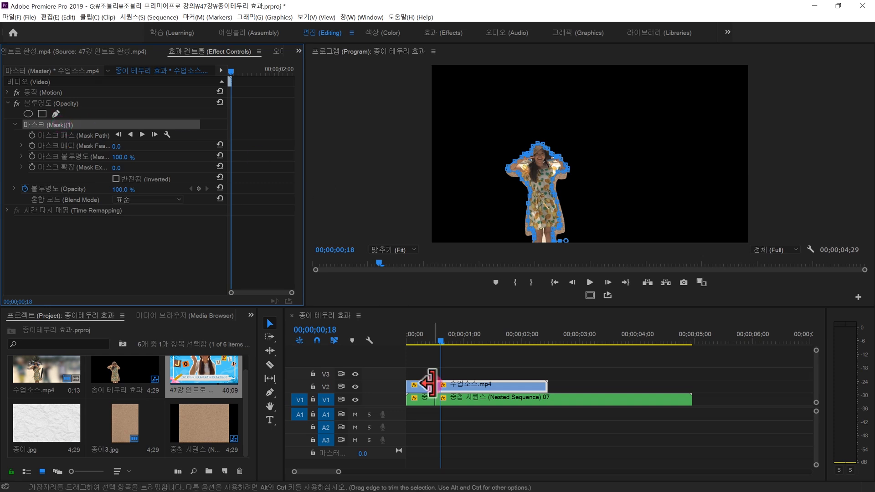
{"action": "left_click", "coordinate": [453, 401]}
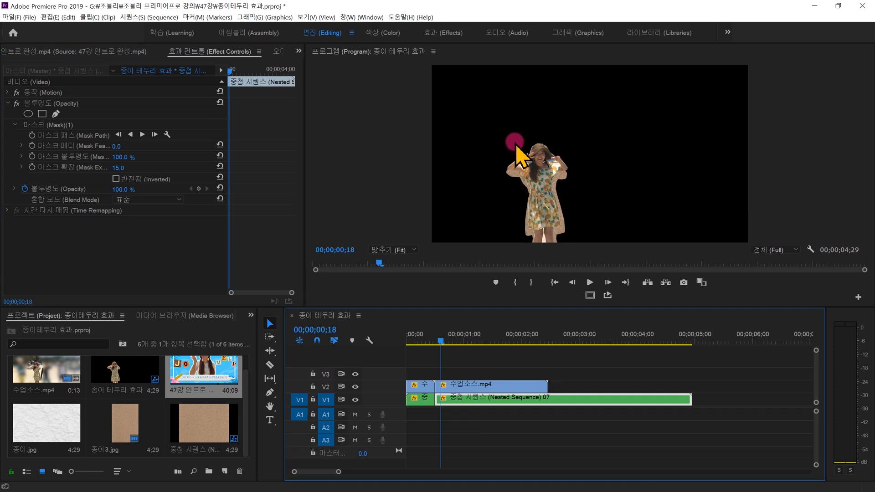
{"action": "left_click", "coordinate": [63, 125]}
{"action": "key", "text": "Delete"}
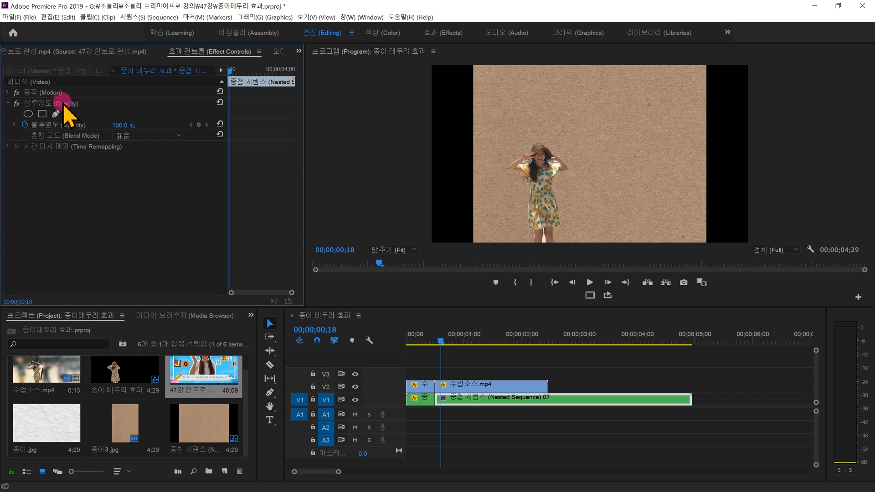
{"action": "left_click", "coordinate": [63, 103]}
{"action": "key", "text": "ctrl+z"}
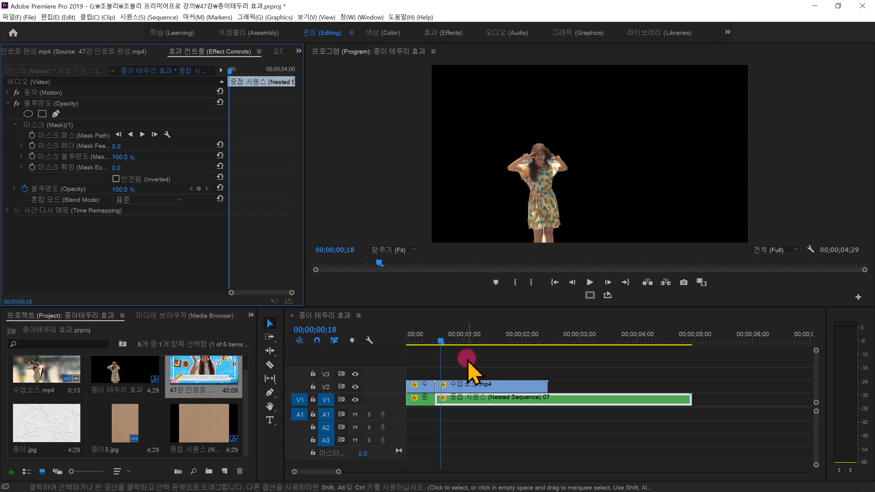
Step: Check the second segment's paper mask with V2 hidden, show V2 again, and expand the mask beyond the woman's outline
{"action": "left_click", "coordinate": [355, 386]}
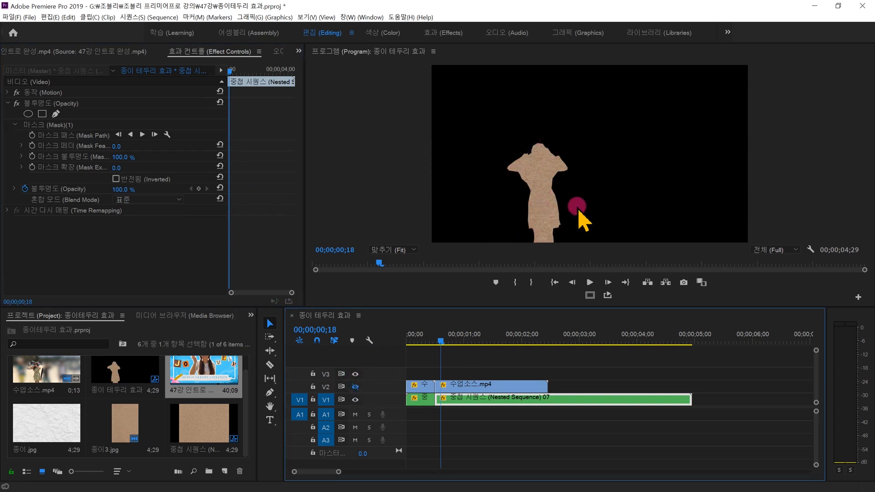
{"action": "left_click", "coordinate": [356, 387]}
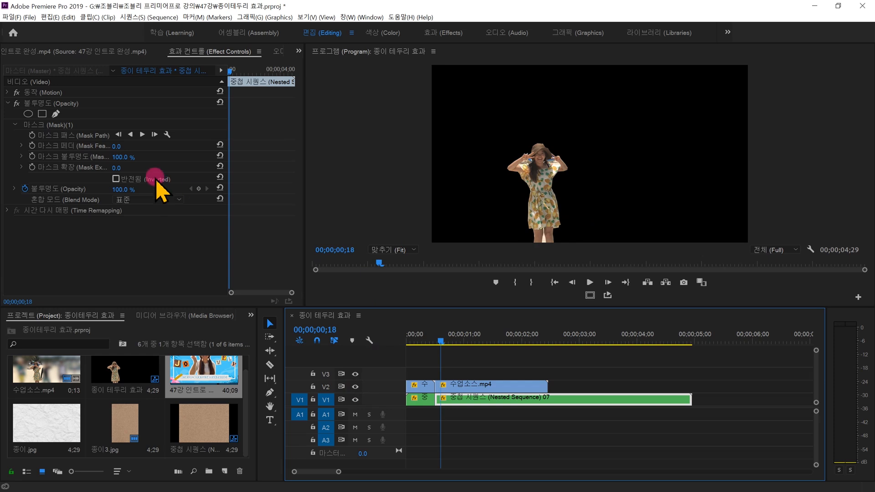
{"action": "left_click_drag", "start_coordinate": [116, 168], "coordinate": [124, 168]}
{"action": "left_click", "coordinate": [451, 390]}
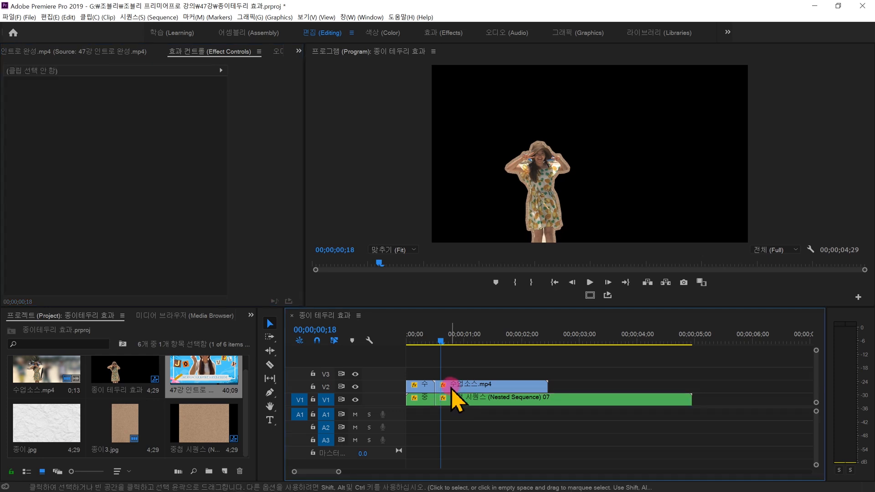
Step: Cut the V1 and V2 clips at 00;00;01;00, delete everything after the cut, and preview the two poses
{"action": "left_click", "coordinate": [340, 330]}
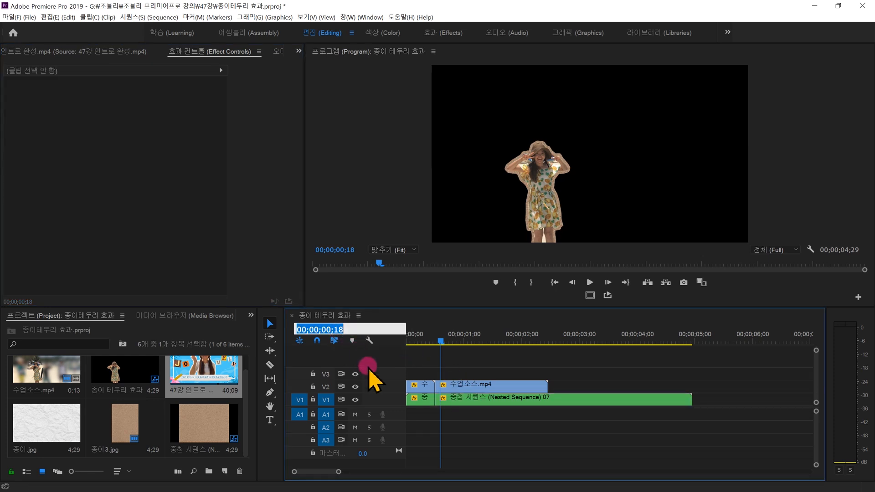
{"action": "type", "text": "100"}
{"action": "key", "text": "Return"}
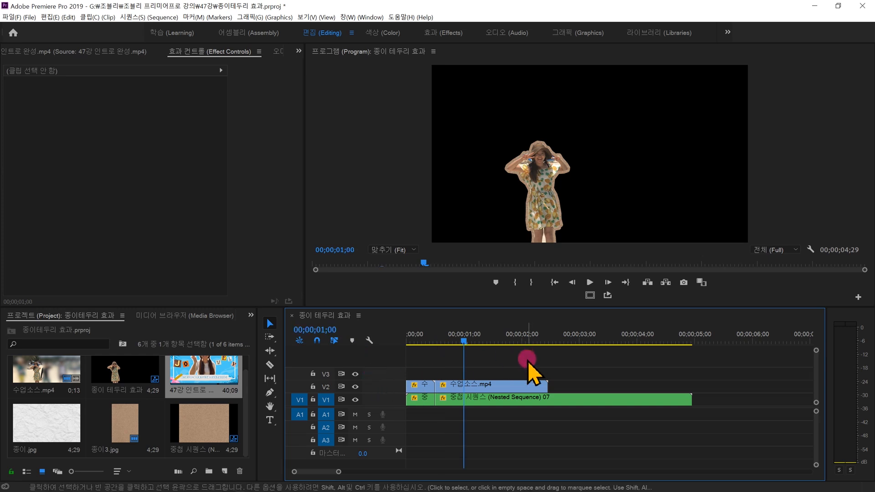
{"action": "left_click_drag", "start_coordinate": [522, 361], "coordinate": [505, 444]}
{"action": "key", "text": "ctrl+k"}
{"action": "left_click_drag", "start_coordinate": [500, 357], "coordinate": [489, 427]}
{"action": "key", "text": "Delete"}
{"action": "left_click_drag", "start_coordinate": [426, 335], "coordinate": [450, 351]}
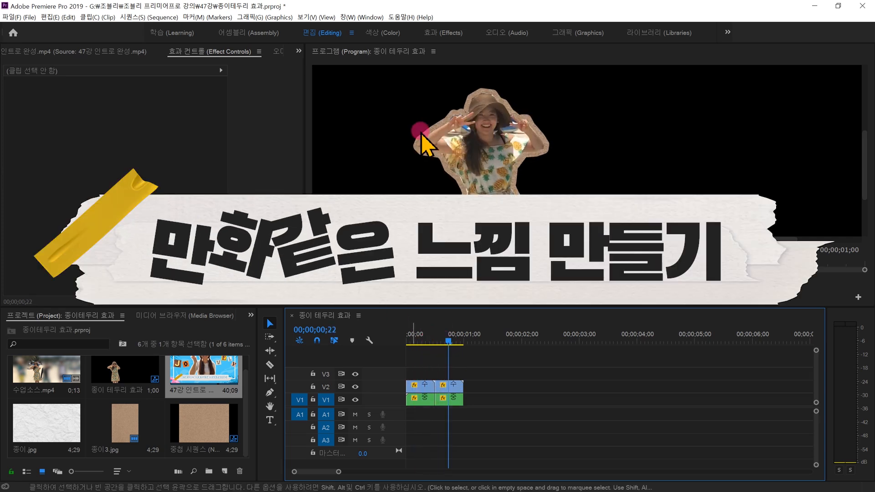
Step: Import 하프톤_.jpg and place it on V3 at the start of the sequence
{"action": "double_click", "coordinate": [164, 407]}
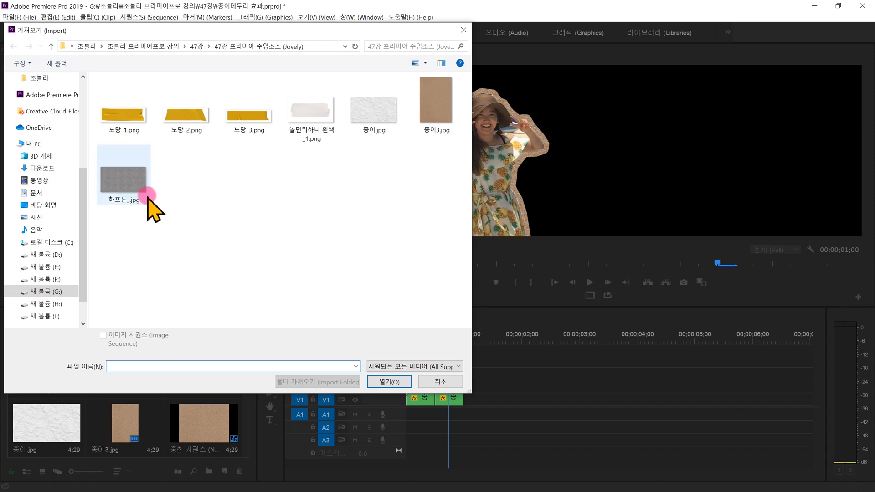
{"action": "double_click", "coordinate": [131, 183]}
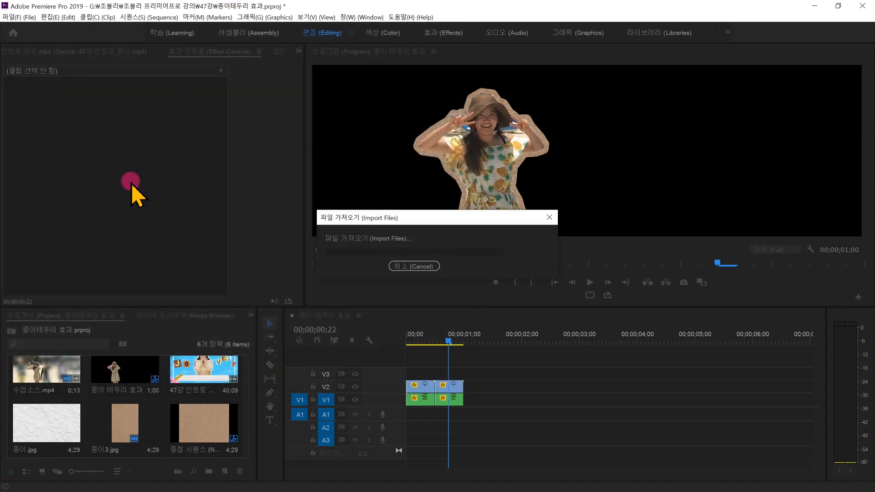
{"action": "left_click_drag", "start_coordinate": [62, 428], "coordinate": [420, 366]}
{"action": "left_click", "coordinate": [416, 336]}
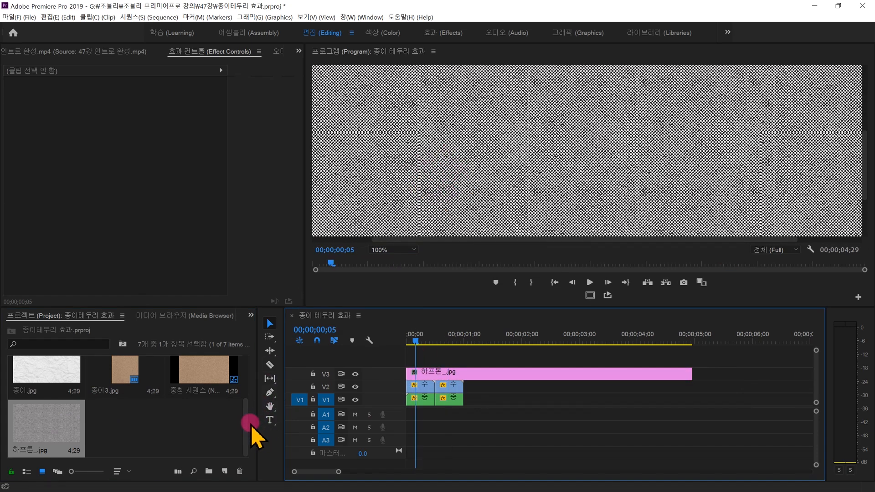
Step: Open 47강 인트로 완성.mp4 in the Source monitor and examine the effect at 00;00;15;00
{"action": "scroll", "coordinate": [249, 411], "scroll_direction": "up", "scroll_amount": 2}
{"action": "left_click", "coordinate": [212, 368]}
{"action": "double_click", "coordinate": [212, 369]}
{"action": "left_click", "coordinate": [115, 275]}
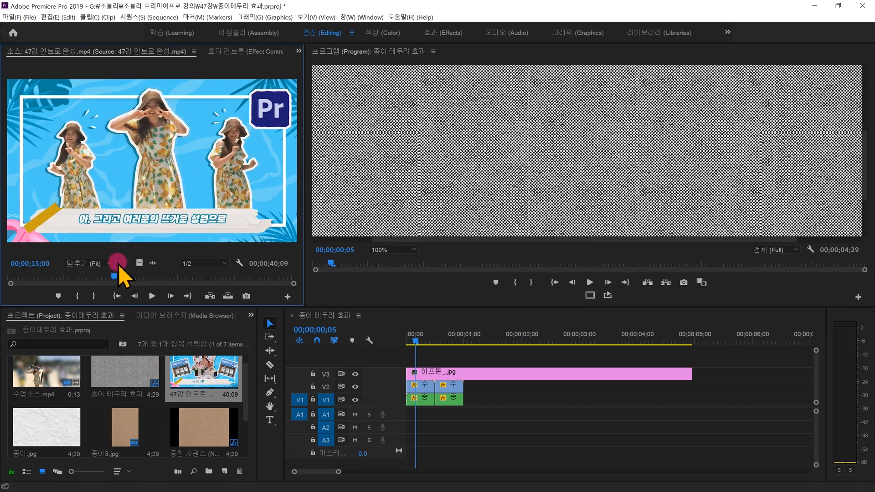
{"action": "left_click", "coordinate": [472, 446]}
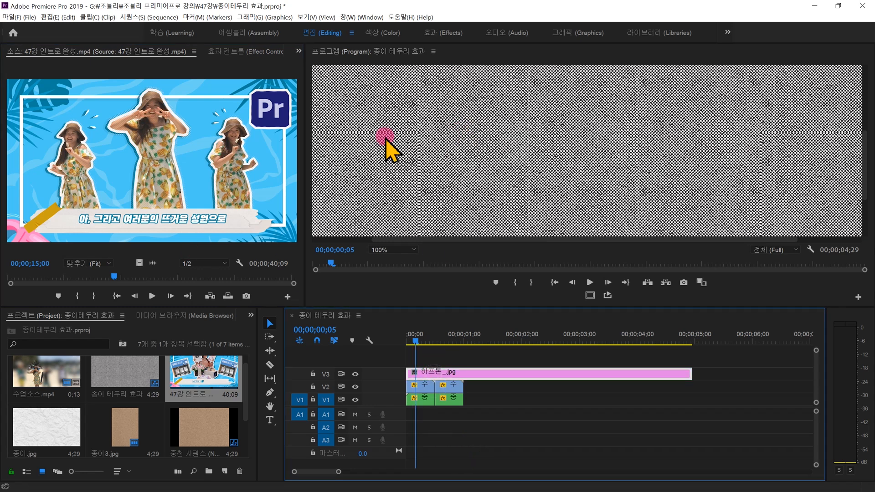
Step: Copy the opacity mask from the first 수업소스.mp4 clip on V2 into the opacity effect of 하프톤_.jpg on V3
{"action": "left_click", "coordinate": [355, 374]}
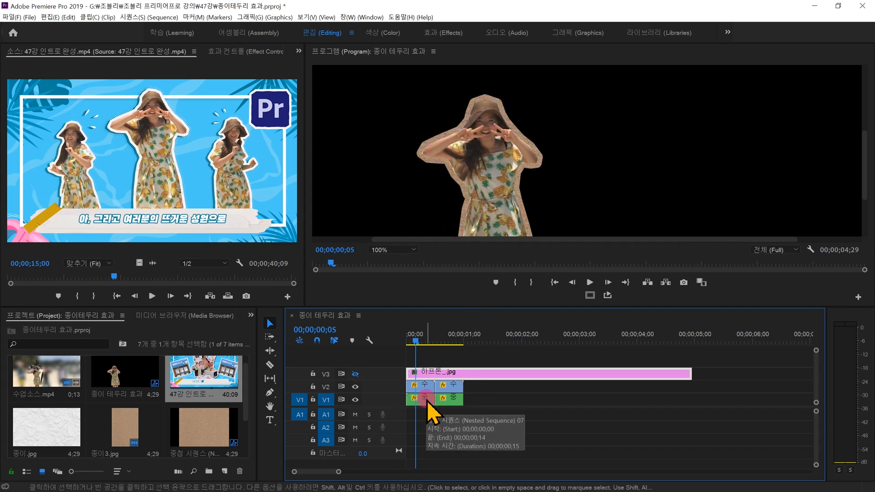
{"action": "left_click", "coordinate": [428, 388]}
{"action": "left_click", "coordinate": [246, 52]}
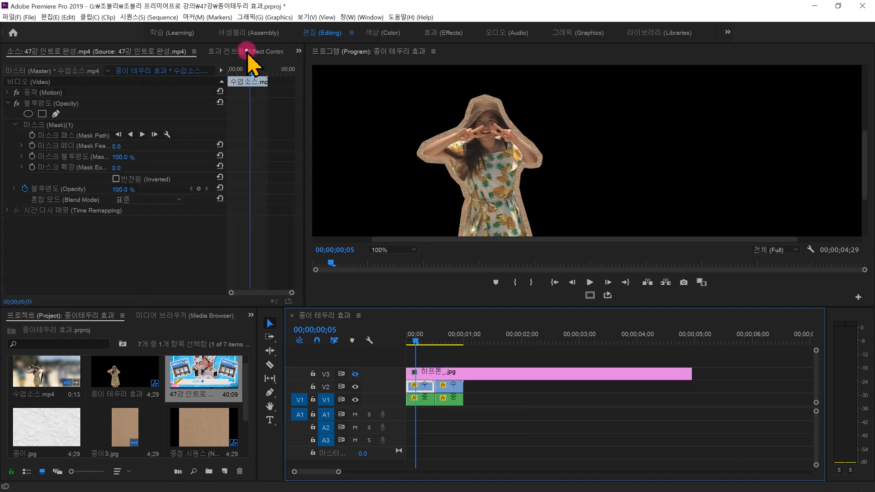
{"action": "left_click", "coordinate": [64, 148]}
{"action": "left_click", "coordinate": [48, 124]}
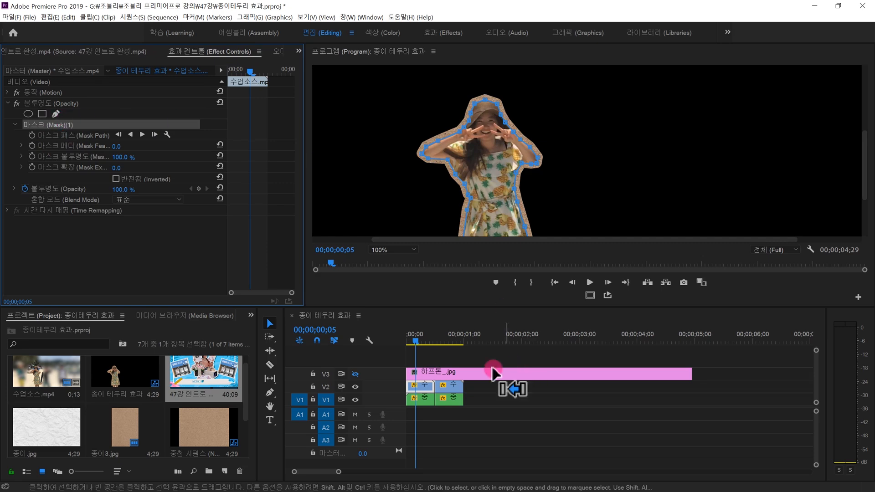
{"action": "left_click", "coordinate": [355, 374]}
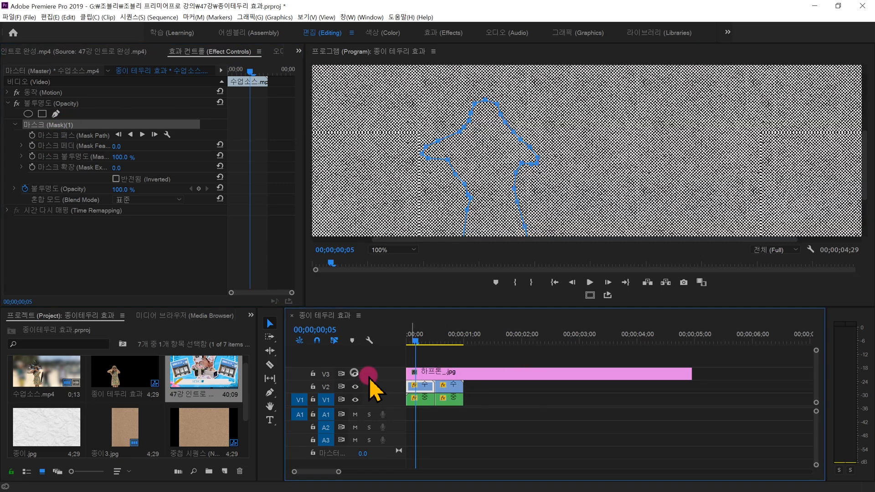
{"action": "left_click", "coordinate": [444, 375]}
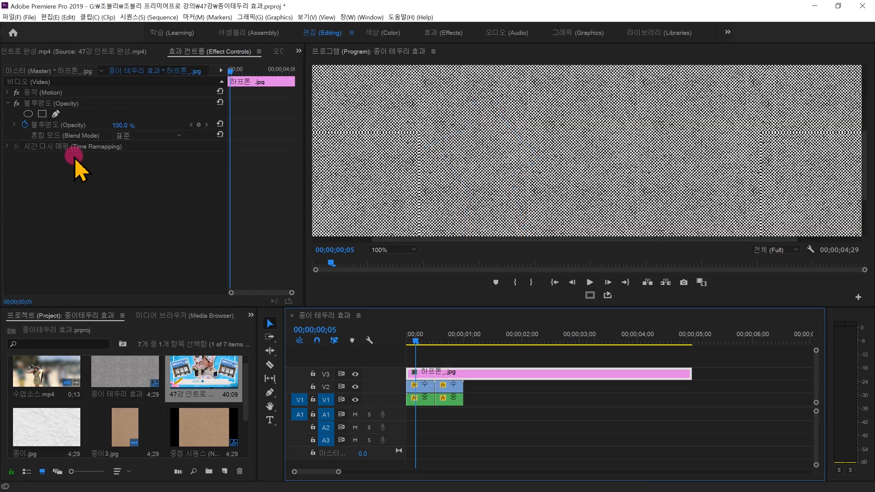
{"action": "left_click", "coordinate": [53, 103]}
{"action": "key", "text": "ctrl+v"}
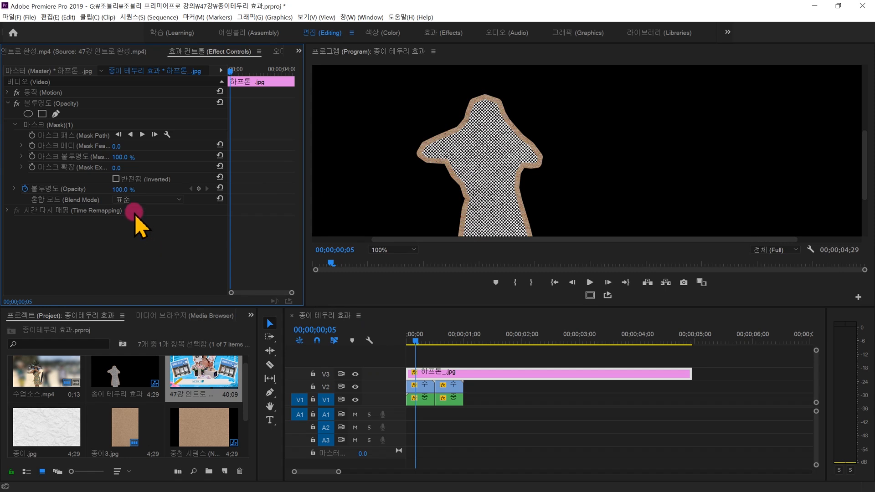
Step: Set the blend mode of 하프톤_.jpg to 어둡게 하기 (Darken) and turn off its opacity keyframing
{"action": "left_click", "coordinate": [141, 201]}
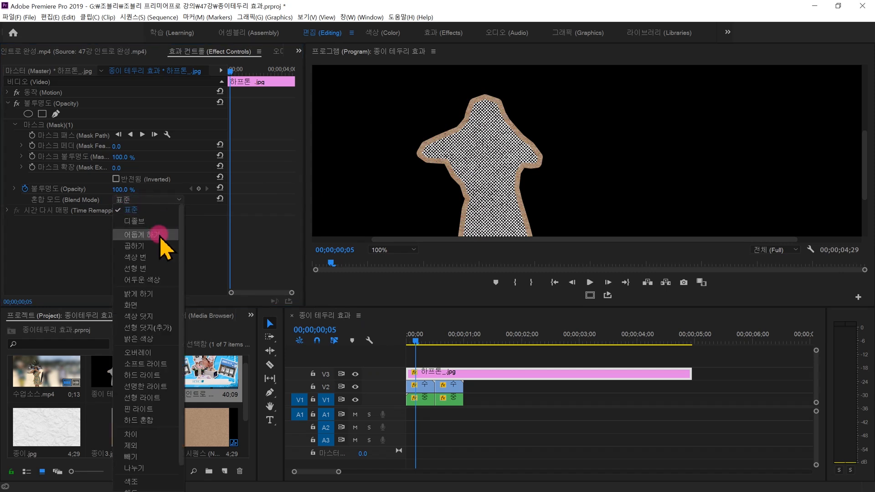
{"action": "left_click", "coordinate": [141, 235]}
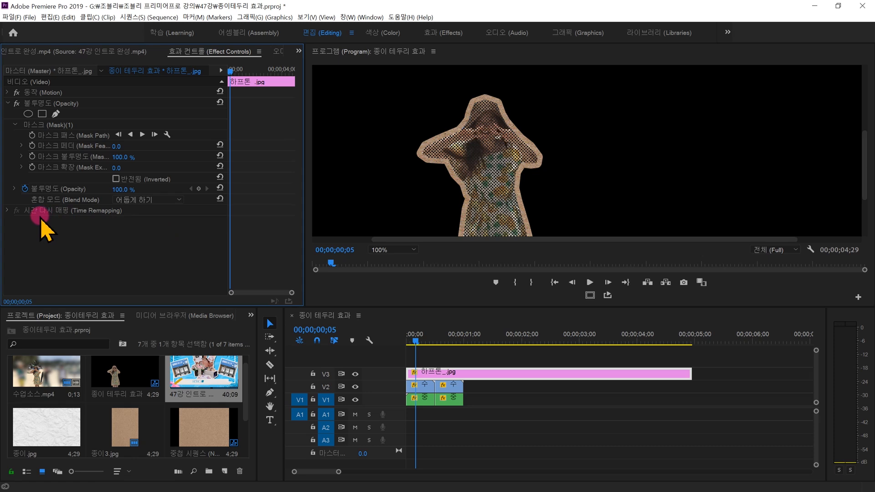
{"action": "left_click", "coordinate": [54, 190]}
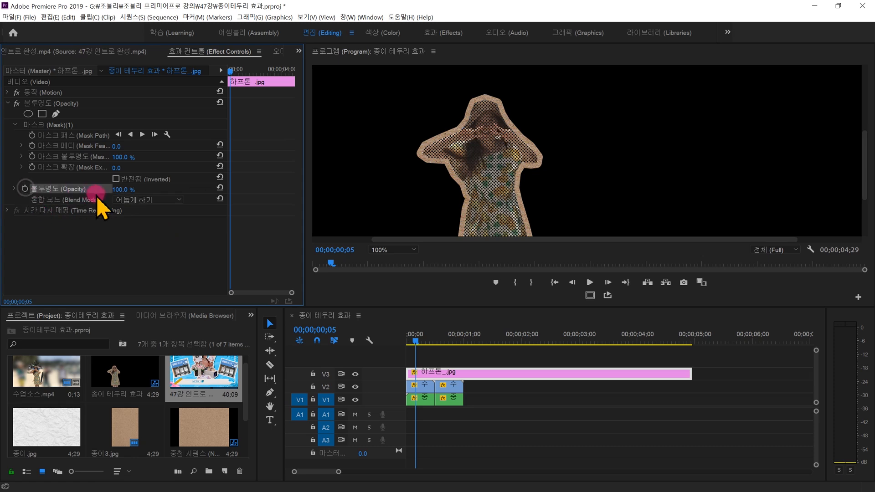
Step: Set the opacity of 하프톤_.jpg to 18% and its mask expansion to 29
{"action": "left_click_drag", "start_coordinate": [122, 190], "coordinate": [527, 158]}
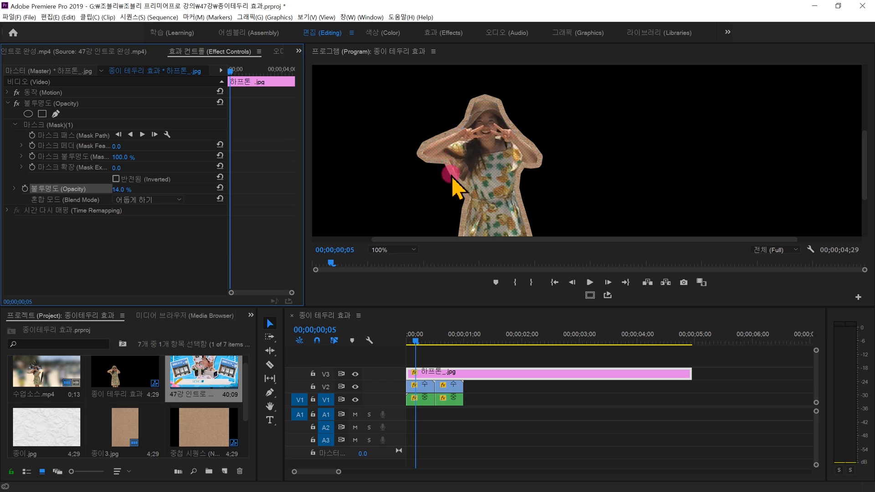
{"action": "left_click_drag", "start_coordinate": [124, 190], "coordinate": [121, 189]}
{"action": "left_click_drag", "start_coordinate": [122, 190], "coordinate": [128, 168]}
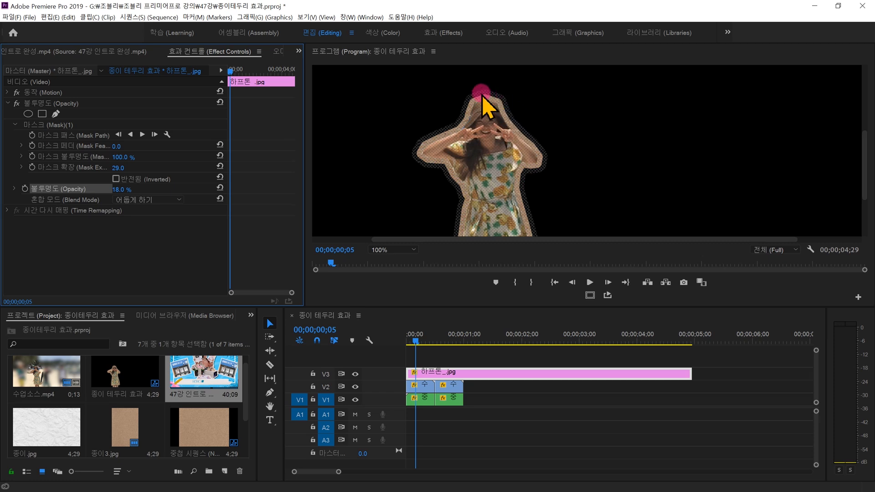
Step: Set the mask expansion of 하프톤_.jpg to 25 and split the clip at 00;00;00;15
{"action": "left_click_drag", "start_coordinate": [133, 169], "coordinate": [130, 169]}
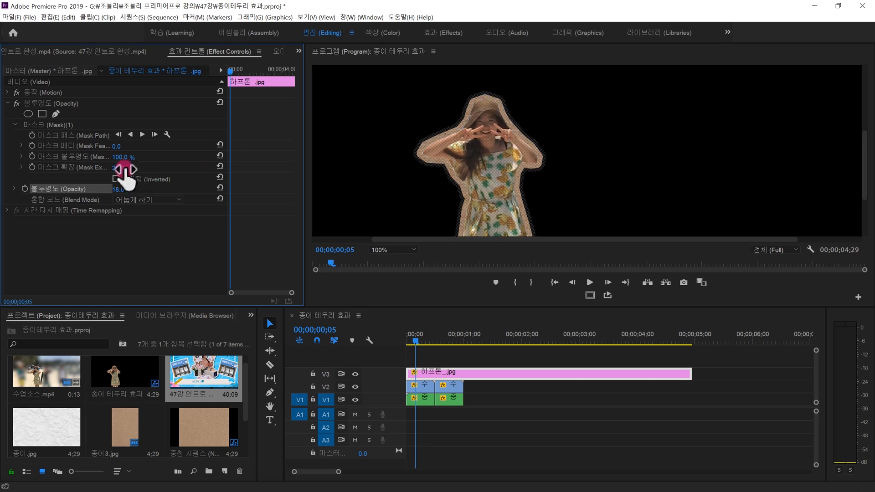
{"action": "left_click", "coordinate": [442, 337]}
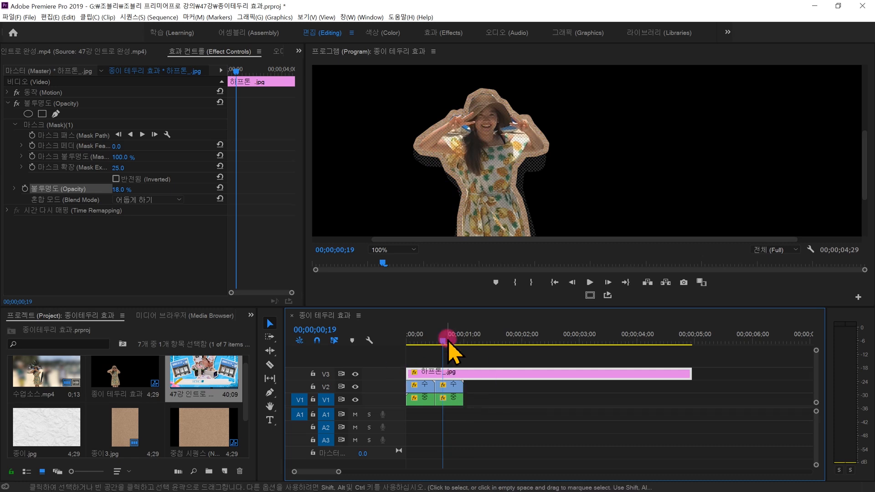
{"action": "left_click_drag", "start_coordinate": [445, 340], "coordinate": [432, 345]}
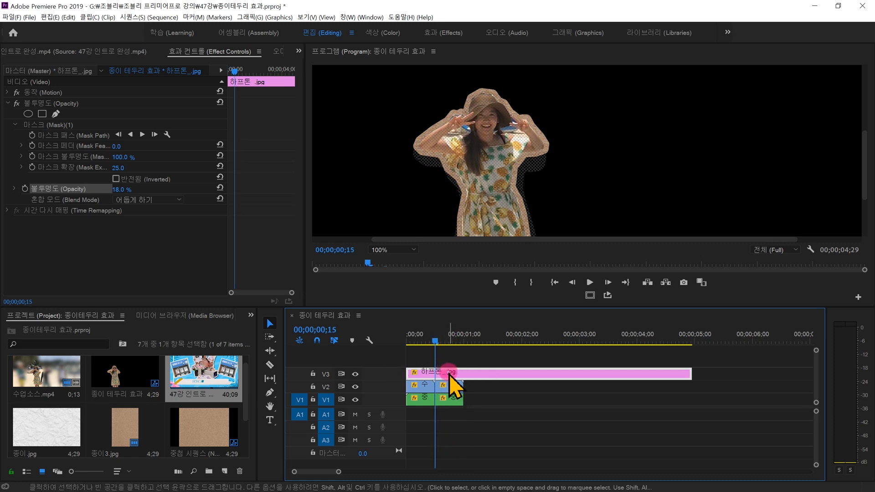
{"action": "key", "text": "ctrl+k"}
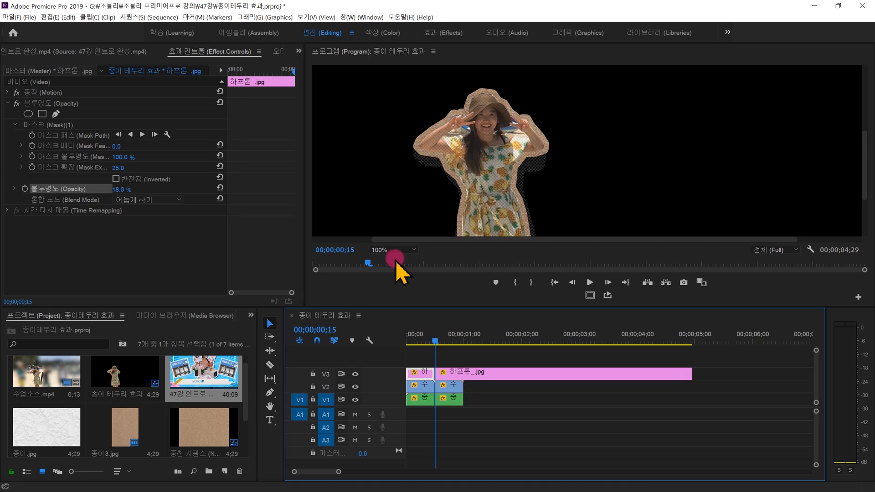
Step: Replace the mask on the second 하프톤_.jpg clip with the opacity mask copied from the second 수업소스.mp4 clip on V2
{"action": "left_click_drag", "start_coordinate": [438, 338], "coordinate": [445, 342]}
{"action": "left_click", "coordinate": [454, 386]}
{"action": "left_click", "coordinate": [401, 322]}
{"action": "left_click", "coordinate": [64, 123]}
{"action": "left_click", "coordinate": [62, 123]}
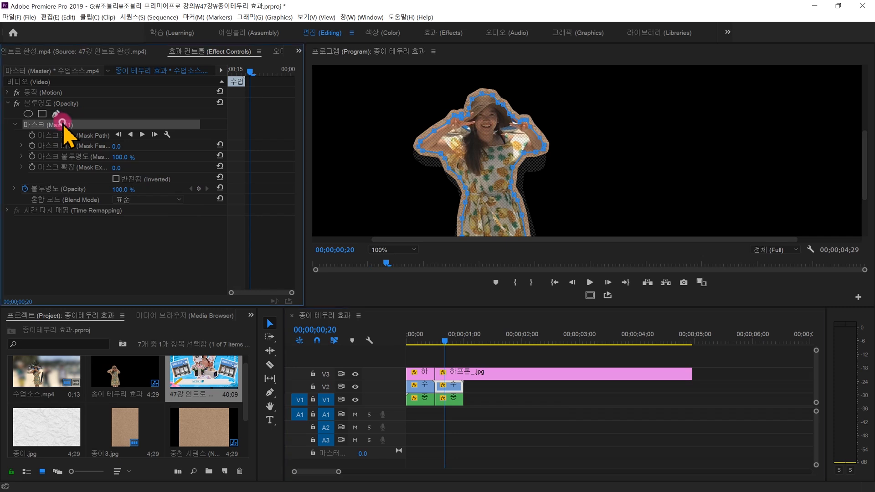
{"action": "left_click", "coordinate": [479, 374]}
{"action": "left_click", "coordinate": [86, 125]}
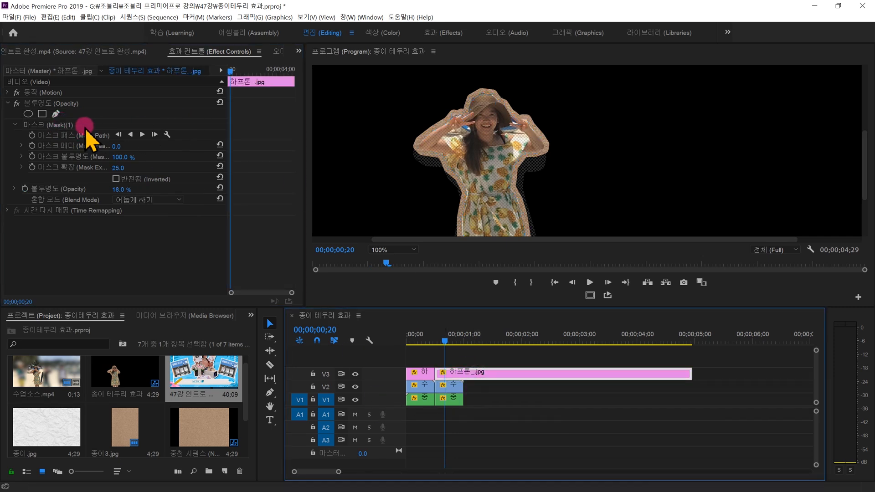
{"action": "key", "text": "Delete"}
{"action": "left_click", "coordinate": [64, 103]}
{"action": "left_click", "coordinate": [131, 165]}
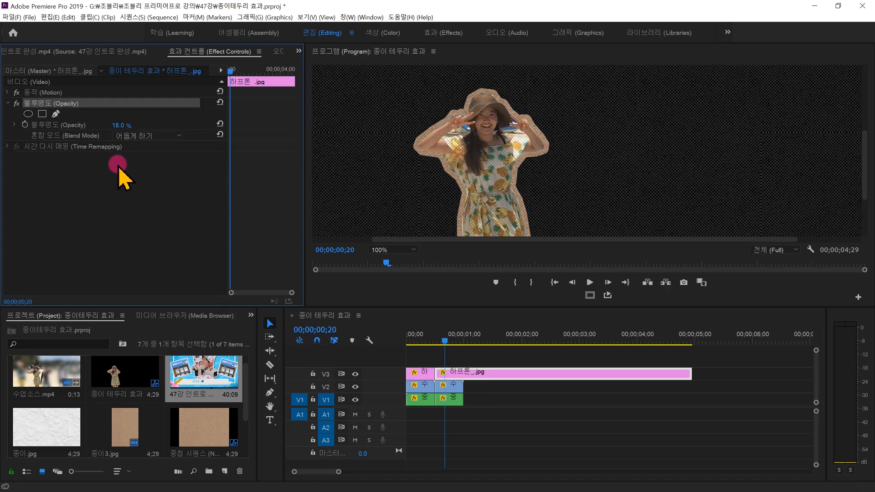
{"action": "key", "text": "ctrl+z"}
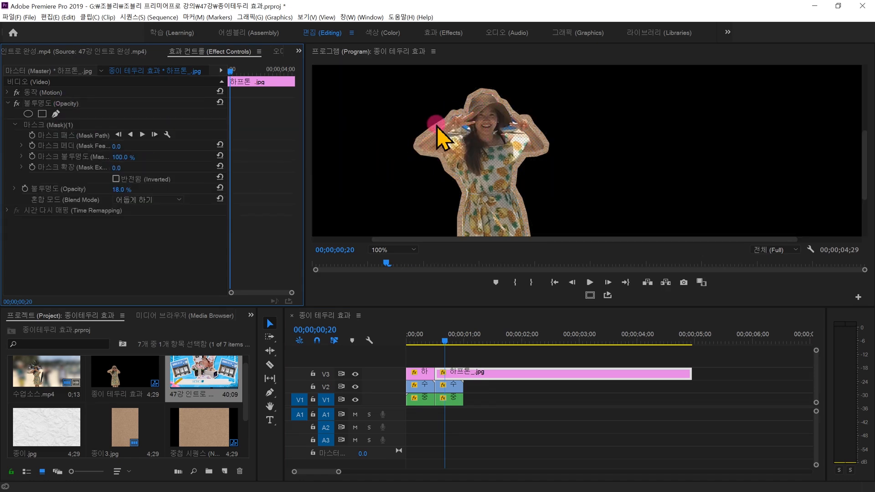
Step: Trim the second 하프톤_.jpg clip on V3 to end at 00;00;01;00 and check the intro reference at 00;00;14;17
{"action": "left_click_drag", "start_coordinate": [683, 377], "coordinate": [460, 374]}
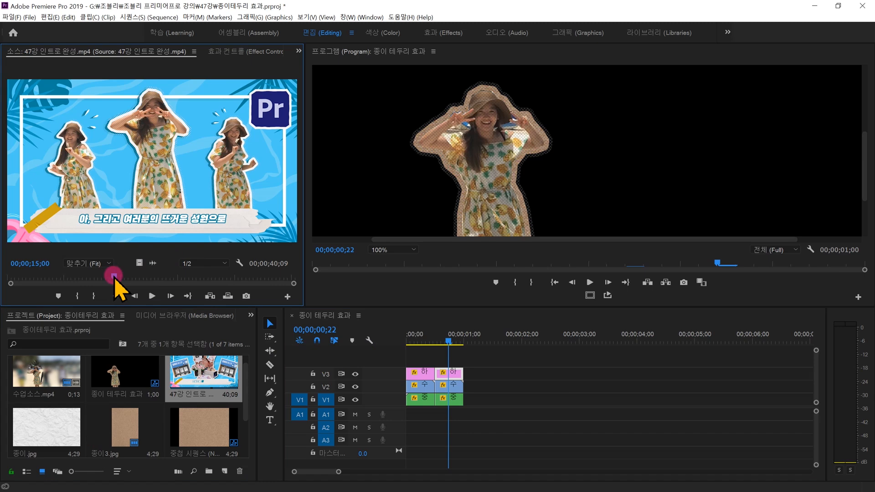
{"action": "left_click_drag", "start_coordinate": [114, 276], "coordinate": [110, 279]}
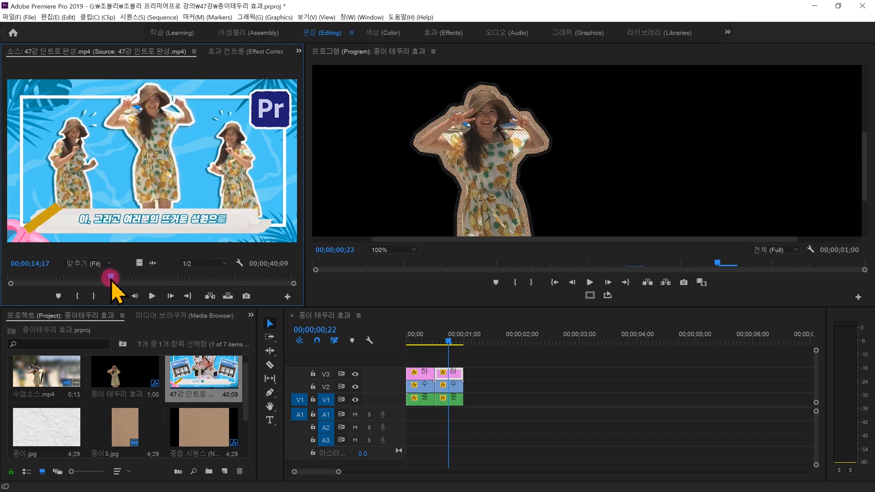
{"action": "left_click", "coordinate": [408, 249]}
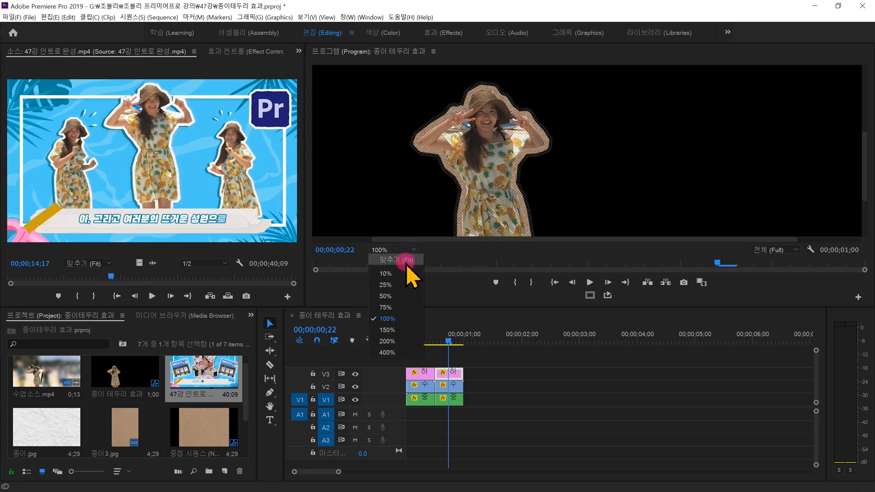
{"action": "left_click", "coordinate": [403, 260]}
Step: Copy all clips on V1 to V3 and paste them at 00;00;01;00
{"action": "left_click", "coordinate": [489, 385]}
{"action": "key", "text": "Home"}
{"action": "left_click_drag", "start_coordinate": [491, 354], "coordinate": [426, 404]}
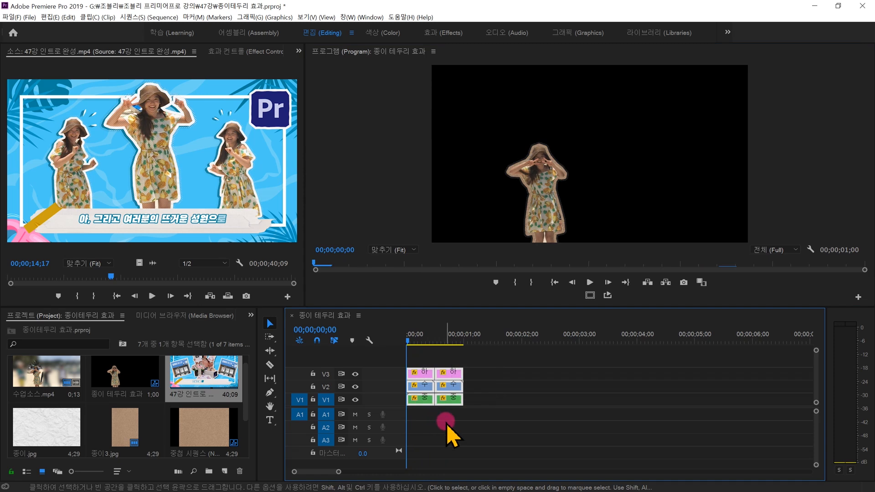
{"action": "mouse_move", "coordinate": [441, 329]}
{"action": "left_mouse_down"}
{"action": "mouse_move", "coordinate": [461, 330]}
{"action": "mouse_move", "coordinate": [455, 339]}
{"action": "left_mouse_up"}
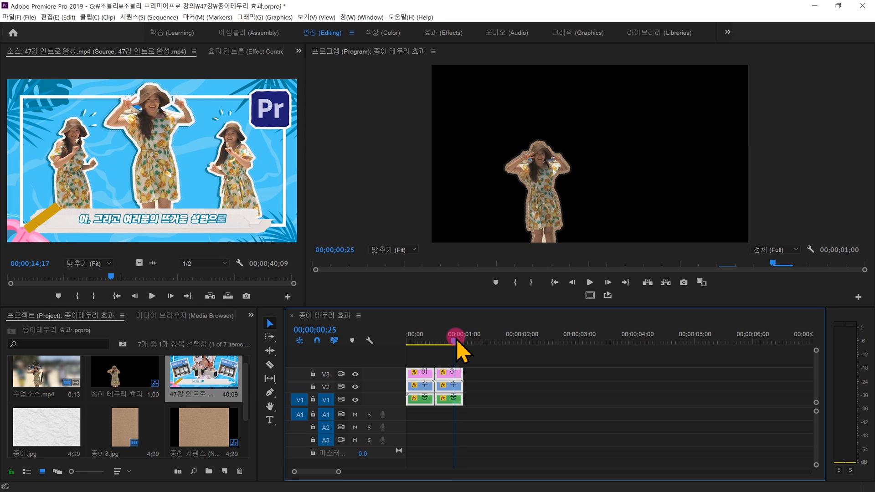
{"action": "left_click_drag", "start_coordinate": [456, 341], "coordinate": [463, 340]}
{"action": "left_click", "coordinate": [487, 407]}
{"action": "key", "text": "ctrl+v"}
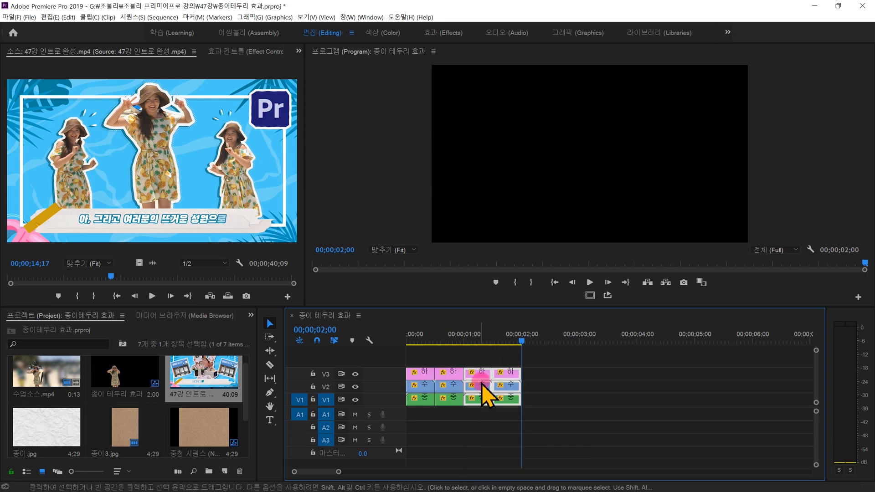
Step: Try pasting the copied clips at 00;00;02;00 with V2 targeted instead of V1, and undo the paste
{"action": "left_click", "coordinate": [391, 396]}
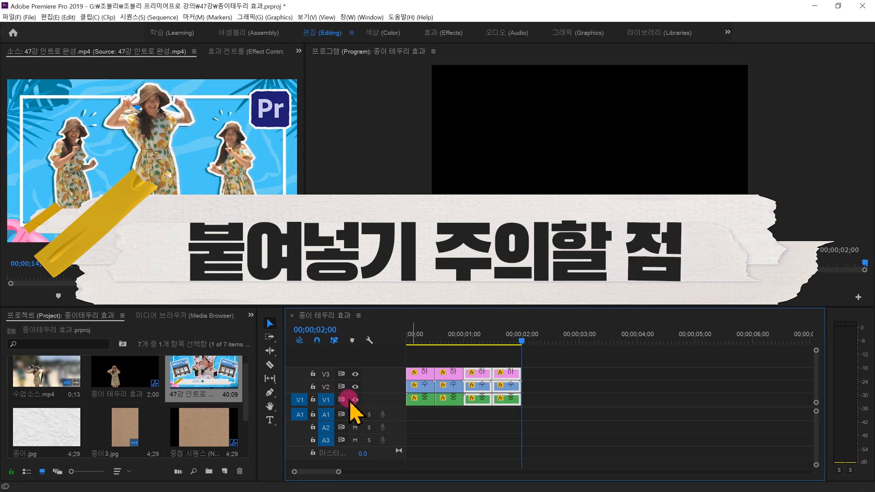
{"action": "left_click", "coordinate": [326, 387]}
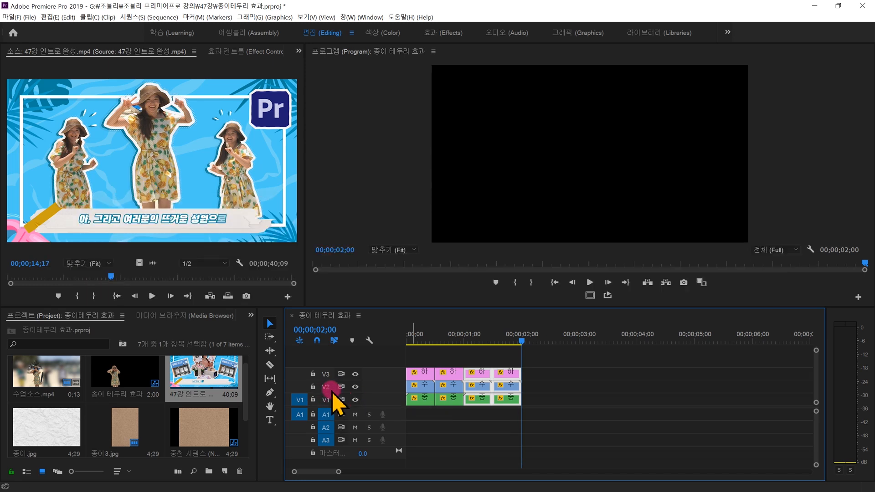
{"action": "key", "text": "ctrl+v"}
{"action": "left_click", "coordinate": [540, 359]}
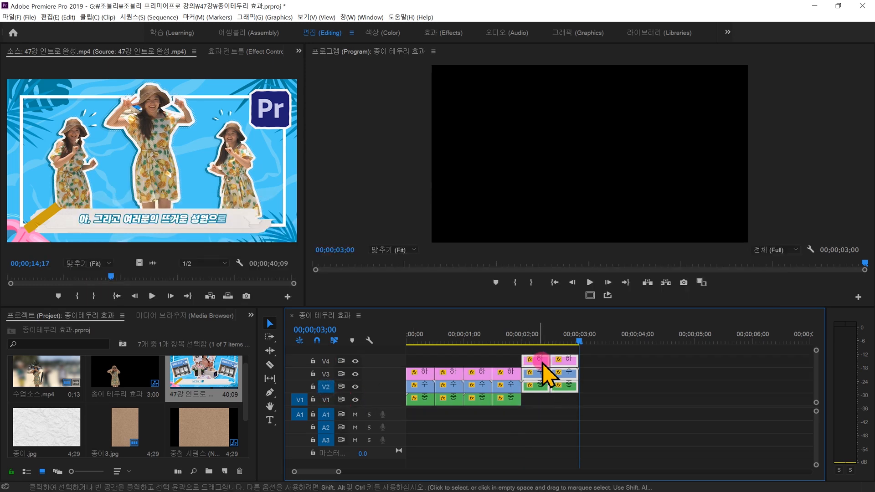
{"action": "left_click", "coordinate": [540, 398]}
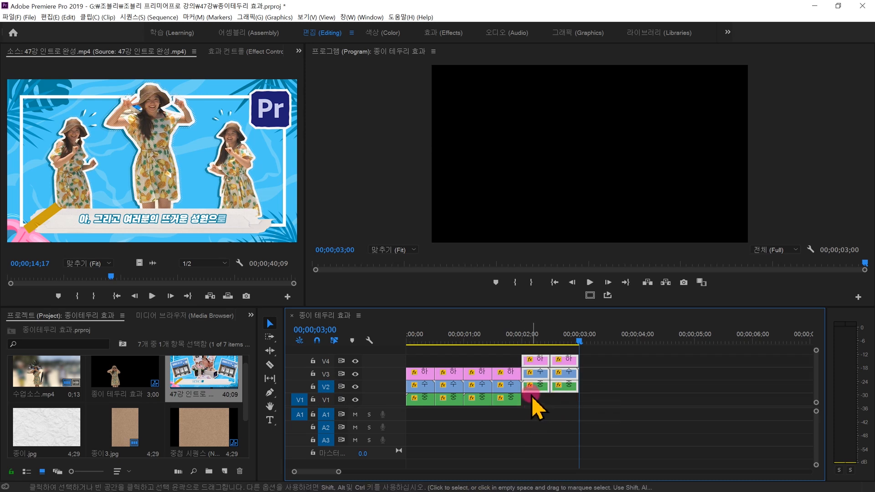
{"action": "key", "text": "ctrl+z"}
Step: Target track V1 instead of V2 and paste the copied clips at 00;00;02;00
{"action": "left_click", "coordinate": [326, 388]}
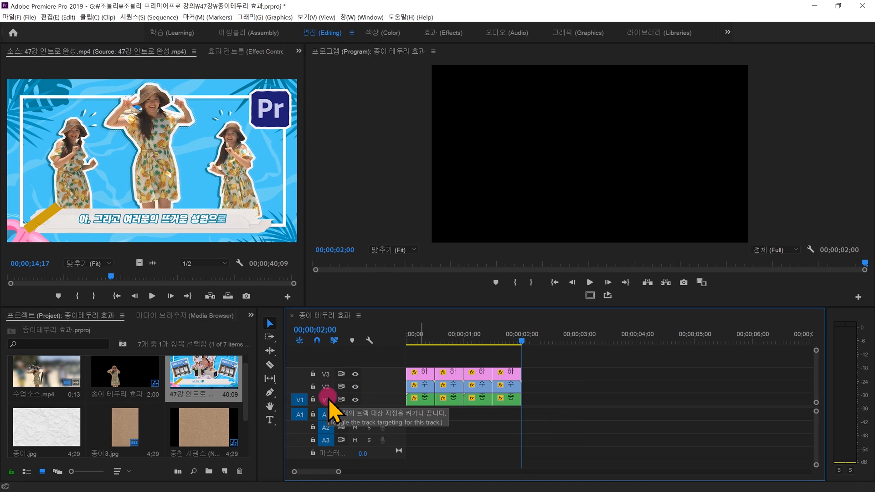
{"action": "left_click", "coordinate": [467, 418]}
{"action": "key", "text": "ctrl+v"}
{"action": "left_click", "coordinate": [560, 403]}
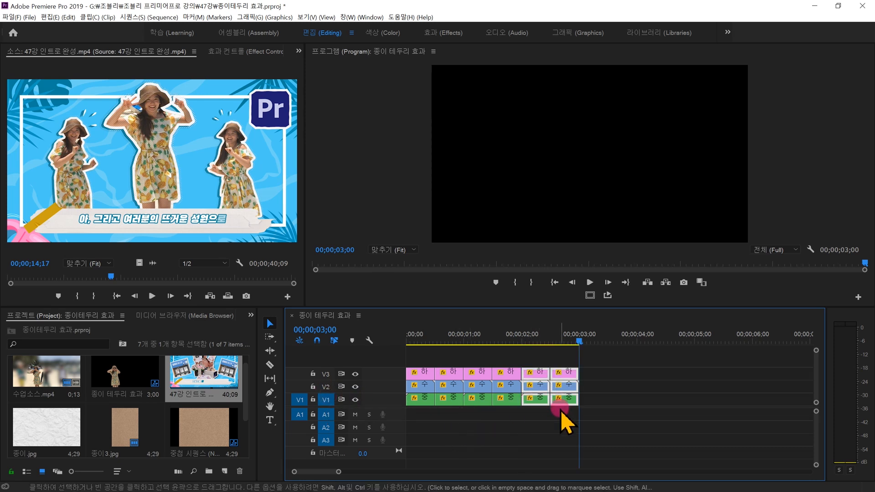
Step: Paste the copied clips end to end from 00;00;03;00 up to 00;00;15;00 and play the sequence from the start
{"action": "key", "text": "minus"}
{"action": "key", "text": "minus"}
{"action": "key", "text": "ctrl+v"}
{"action": "key", "text": "ctrl+v"}
{"action": "key", "text": "ctrl+v"}
{"action": "key", "text": "ctrl+v"}
{"action": "key", "text": "ctrl+v"}
{"action": "key", "text": "ctrl+v"}
{"action": "key", "text": "ctrl+v"}
{"action": "key", "text": "ctrl+v"}
{"action": "key", "text": "ctrl+v"}
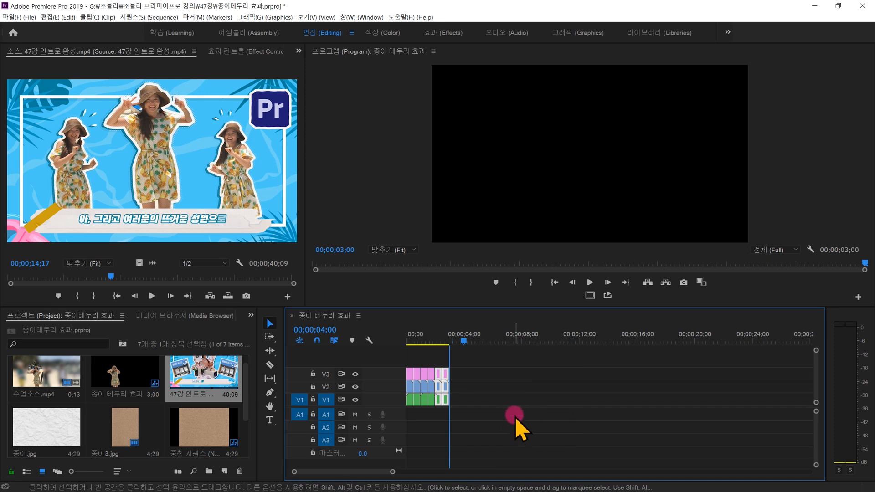
{"action": "key", "text": "ctrl+v"}
{"action": "key", "text": "ctrl+v"}
{"action": "key", "text": "ctrl+v"}
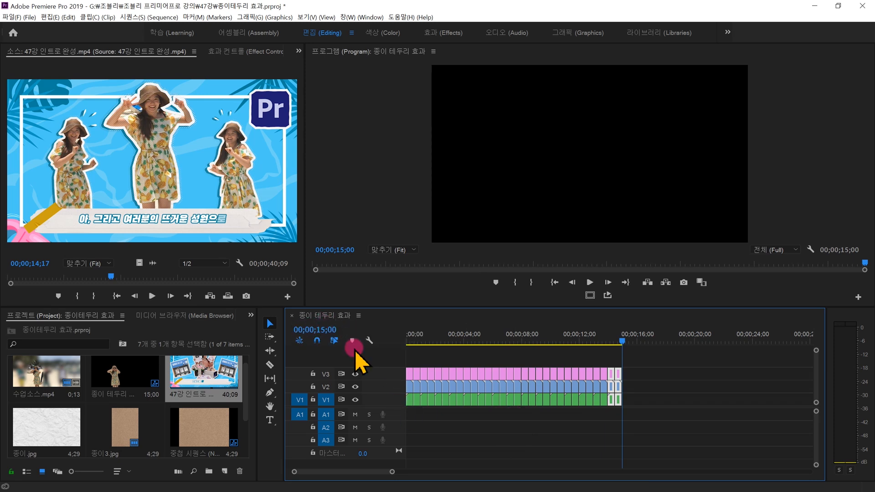
{"action": "key", "text": "minus"}
{"action": "left_click_drag", "start_coordinate": [511, 340], "coordinate": [407, 346]}
{"action": "key", "text": "space"}
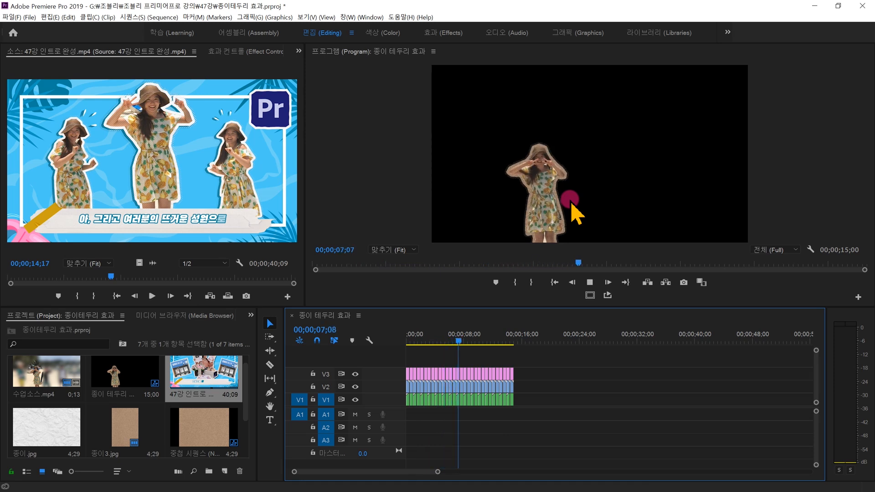
{"action": "left_click", "coordinate": [547, 182]}
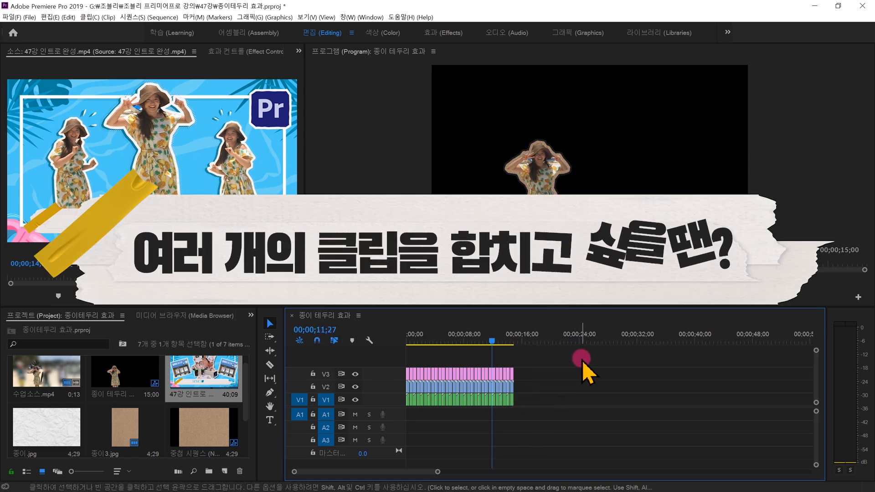
Step: Nest all clips in the sequence as 인물완성, look inside the nested sequence, and return to 종이 테두리 효과
{"action": "left_click_drag", "start_coordinate": [582, 360], "coordinate": [439, 390]}
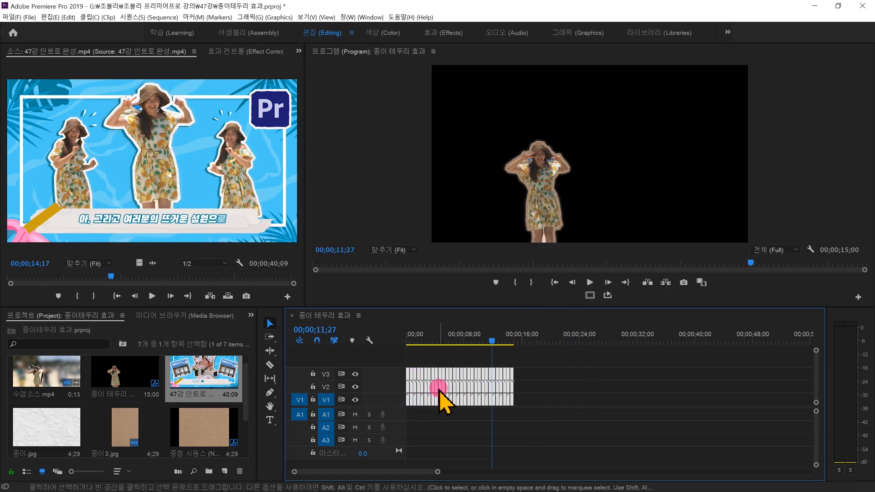
{"action": "right_click", "coordinate": [439, 390]}
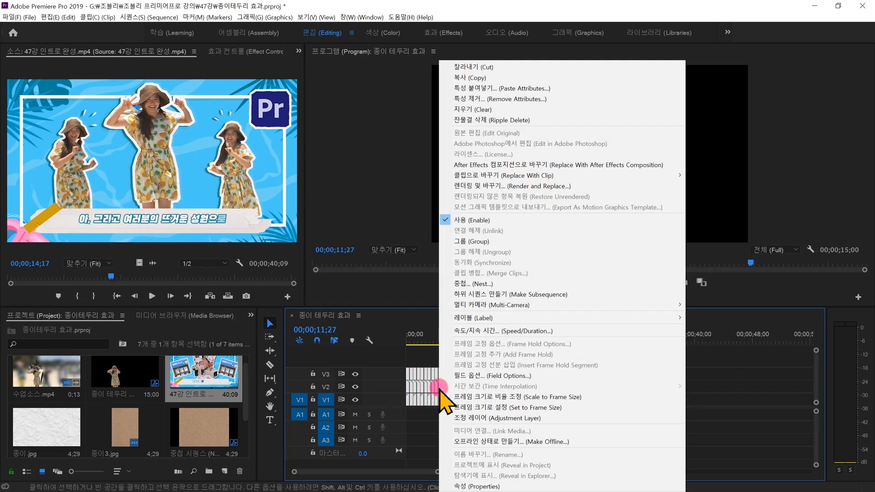
{"action": "left_click", "coordinate": [501, 286]}
{"action": "type", "text": "인물완성"}
{"action": "key", "text": "Return"}
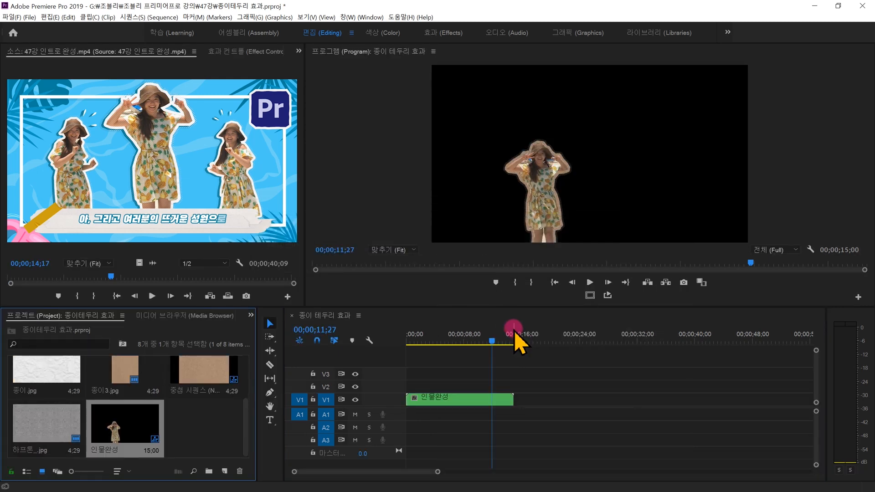
{"action": "left_click", "coordinate": [464, 398]}
{"action": "double_click", "coordinate": [464, 400]}
{"action": "left_click", "coordinate": [389, 324]}
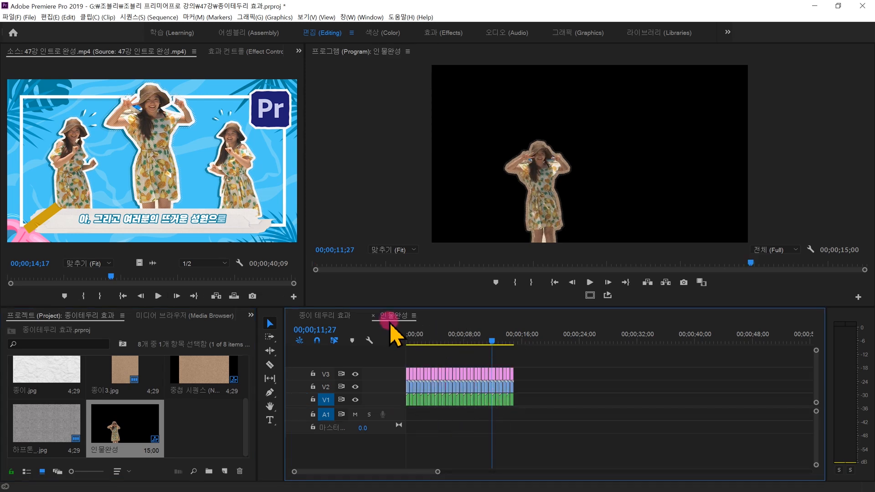
{"action": "left_click", "coordinate": [342, 319]}
{"action": "left_click", "coordinate": [439, 414]}
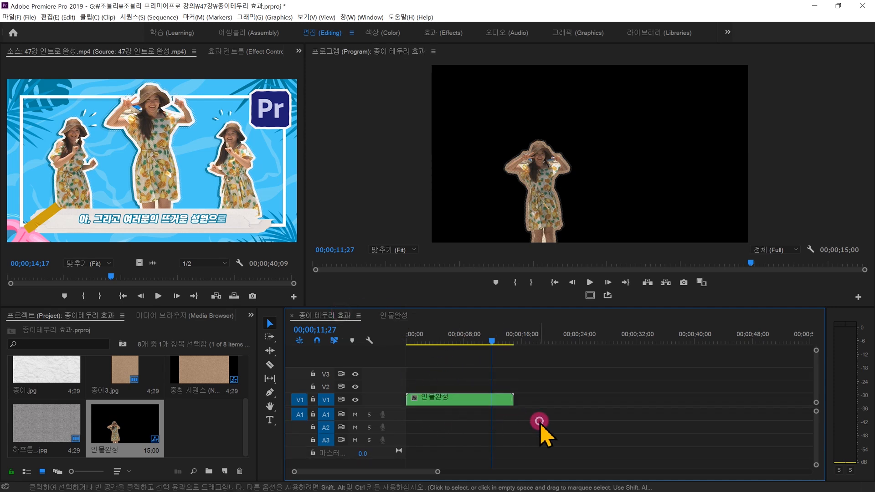
Step: Set the 인물완성 clip's scale to 163 and position to 1393, 241, and play it from the start
{"action": "left_click", "coordinate": [451, 397]}
{"action": "left_click", "coordinate": [453, 399]}
{"action": "left_click", "coordinate": [240, 51]}
{"action": "left_click", "coordinate": [87, 94]}
{"action": "left_click", "coordinate": [7, 92]}
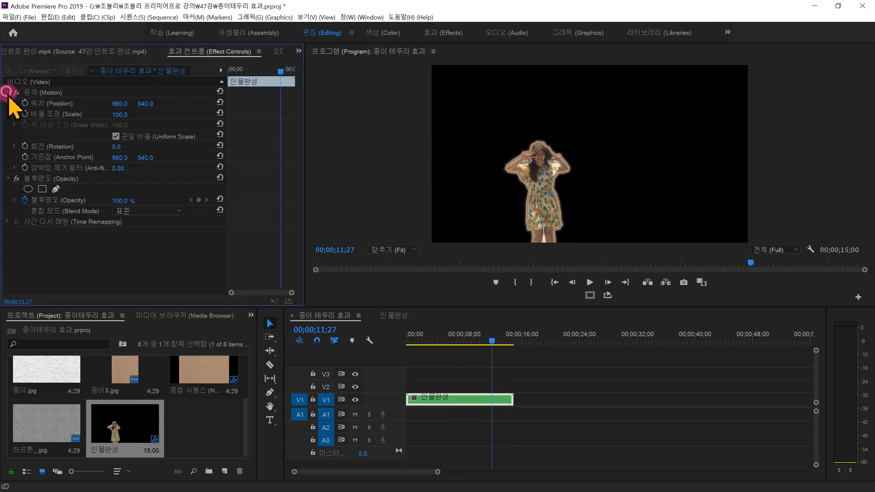
{"action": "left_click_drag", "start_coordinate": [116, 117], "coordinate": [267, 104]}
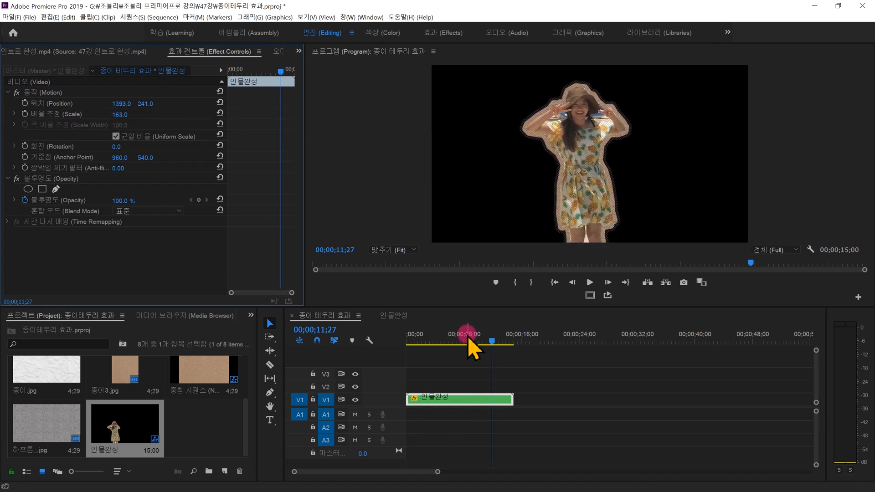
{"action": "left_click_drag", "start_coordinate": [466, 334], "coordinate": [317, 338]}
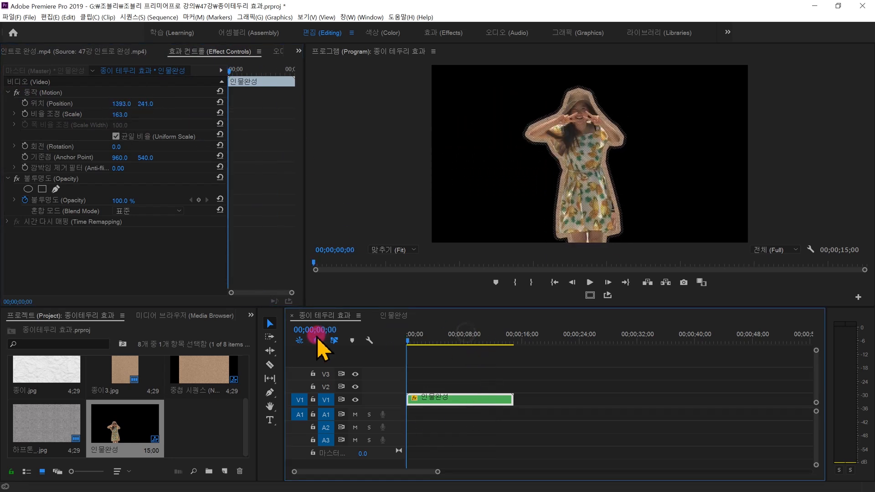
{"action": "key", "text": "space"}
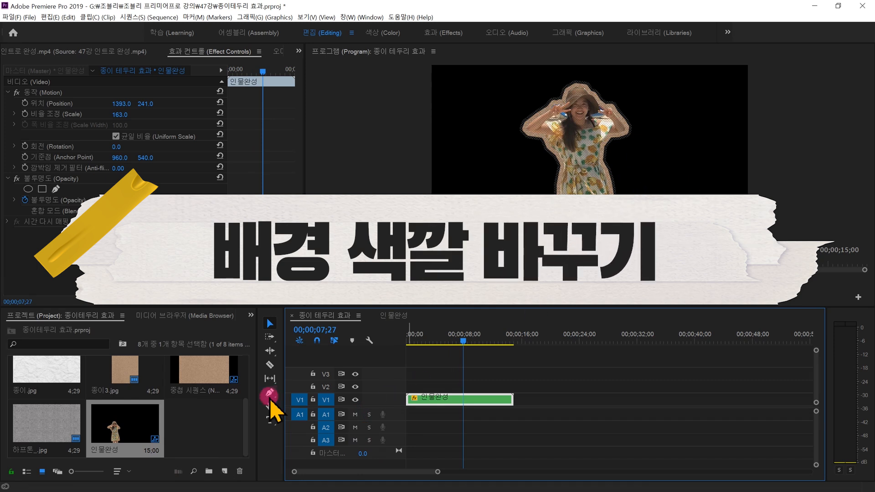
Step: Create a pale pink 1920 × 1080 color matte, place it beneath the 인물완성 clip for its full length, and play the sequence
{"action": "left_click", "coordinate": [225, 471]}
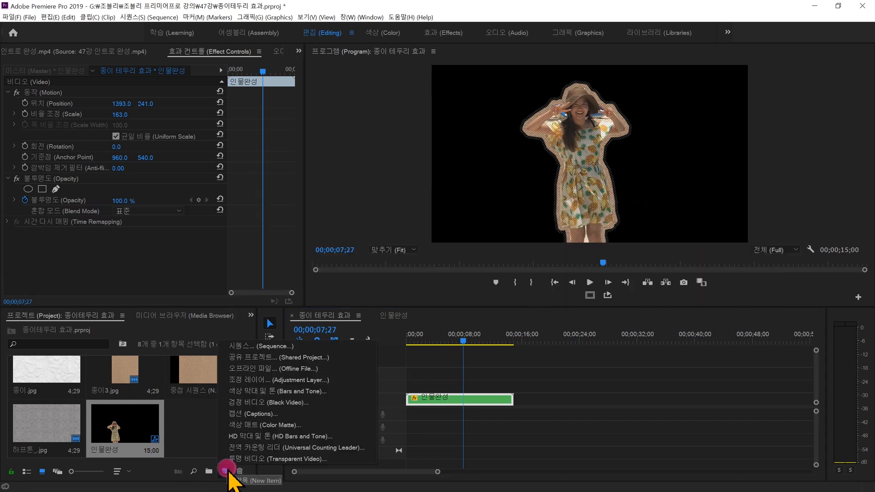
{"action": "left_click", "coordinate": [265, 425]}
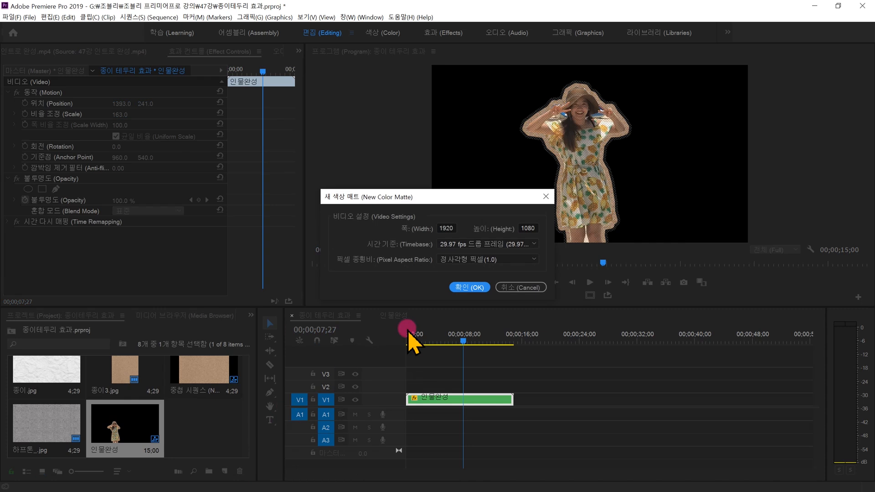
{"action": "left_click", "coordinate": [466, 292]}
{"action": "mouse_move", "coordinate": [461, 289]}
{"action": "left_mouse_down"}
{"action": "mouse_move", "coordinate": [385, 329]}
{"action": "mouse_move", "coordinate": [375, 344]}
{"action": "left_mouse_up"}
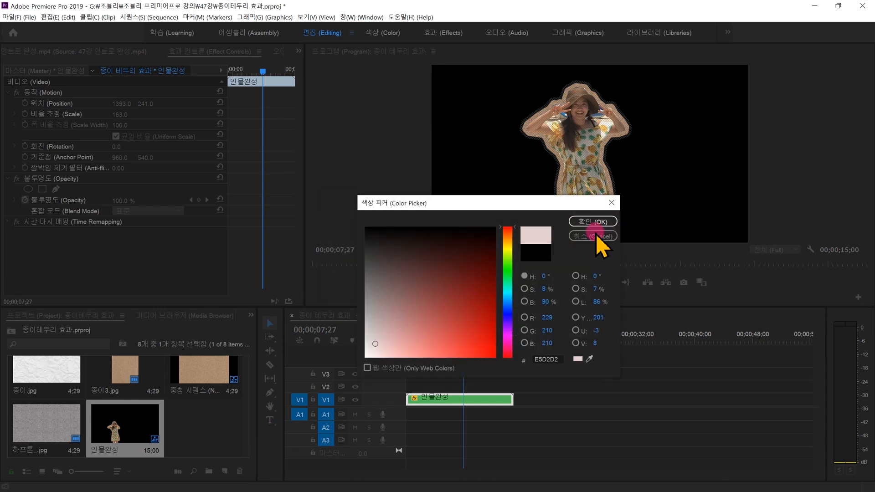
{"action": "left_click", "coordinate": [364, 346]}
{"action": "left_click", "coordinate": [598, 223]}
{"action": "left_click", "coordinate": [461, 268]}
{"action": "left_click_drag", "start_coordinate": [412, 397], "coordinate": [514, 400]}
{"action": "key", "text": "space"}
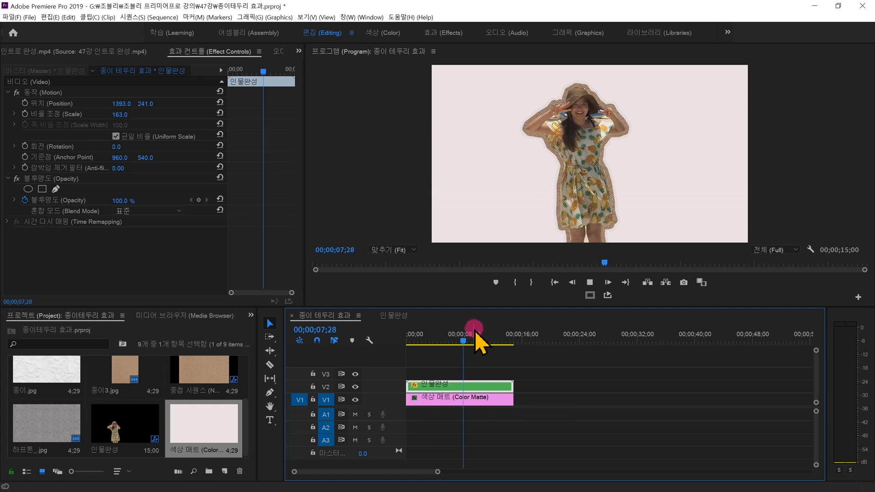
Step: Replace the color matte beneath 인물완성 with 종이.jpg, extended to the same length
{"action": "left_click", "coordinate": [442, 404]}
{"action": "key", "text": "Delete"}
{"action": "left_click_drag", "start_coordinate": [58, 371], "coordinate": [514, 401]}
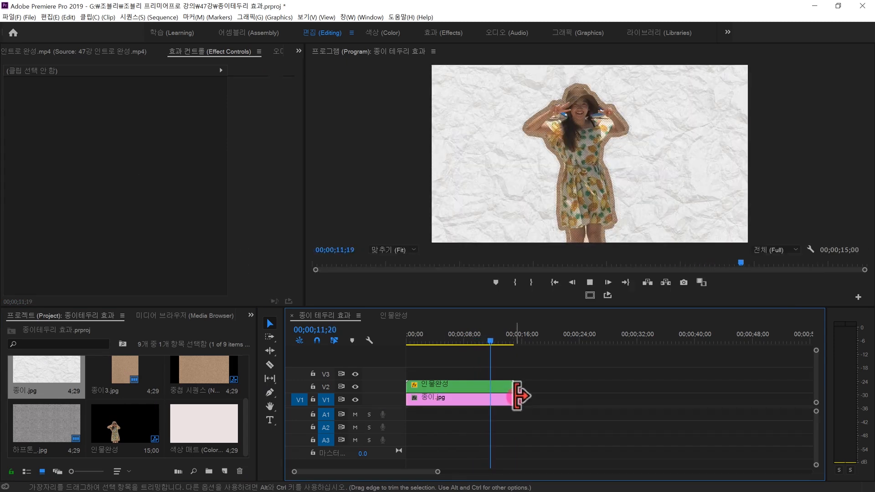
Step: Place 배경.jpg on V1 as the background for the full length of 인물완성 and play the sequence from the start
{"action": "left_click", "coordinate": [76, 431]}
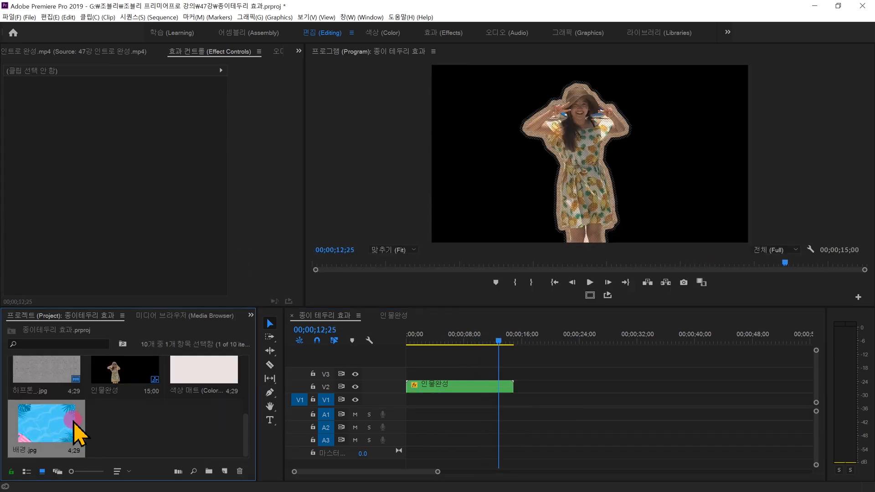
{"action": "left_click_drag", "start_coordinate": [75, 431], "coordinate": [109, 440]}
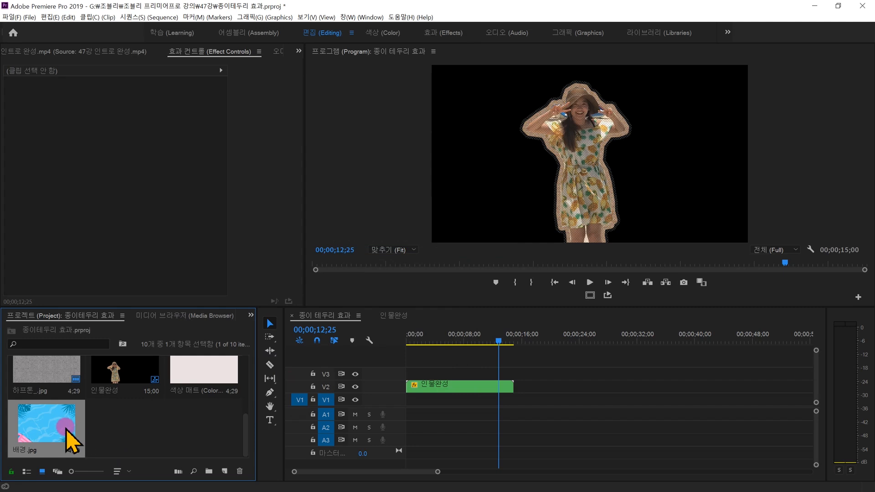
{"action": "left_click_drag", "start_coordinate": [335, 431], "coordinate": [513, 394]}
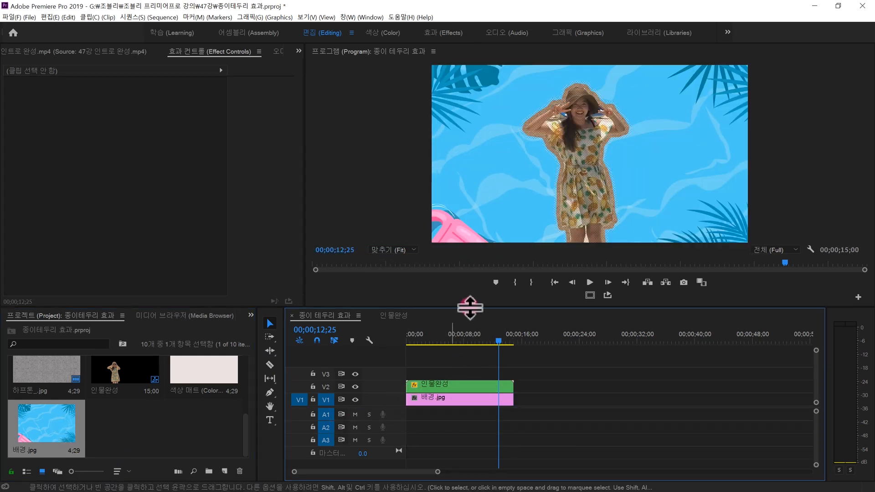
{"action": "key", "text": "space"}
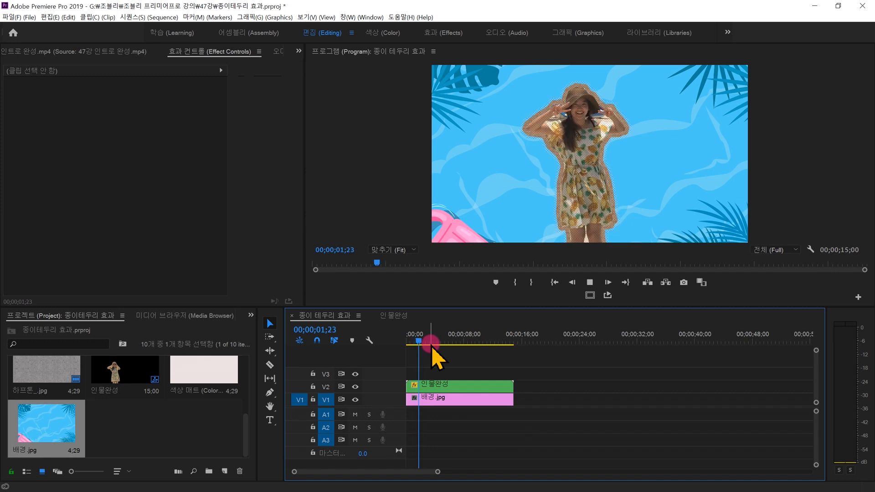
{"action": "left_click", "coordinate": [616, 142]}
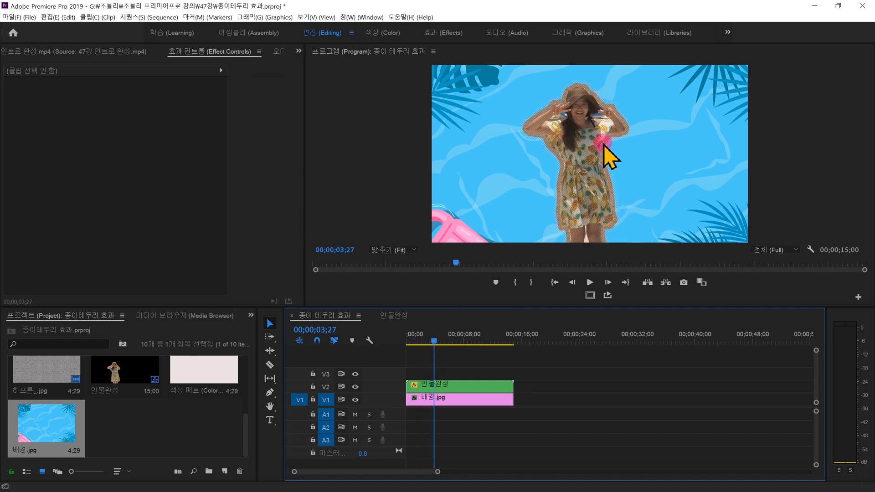
{"action": "left_click", "coordinate": [608, 192]}
Step: Open the nested sequence 인물완성 and enlarge its timeline until the individual clips are distinguishable
{"action": "left_click", "coordinate": [453, 388]}
{"action": "double_click", "coordinate": [450, 389]}
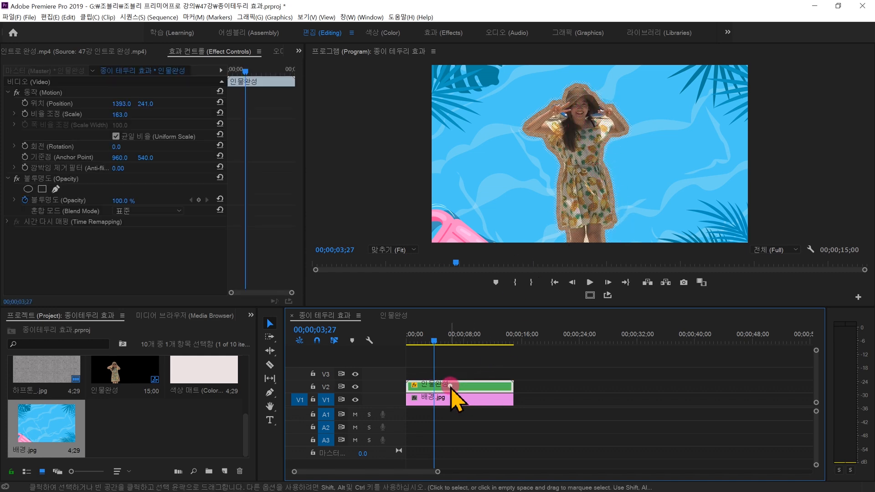
{"action": "left_click", "coordinate": [492, 428]}
{"action": "left_click", "coordinate": [463, 424]}
{"action": "key", "text": "="}
{"action": "key", "text": "="}
{"action": "key", "text": "="}
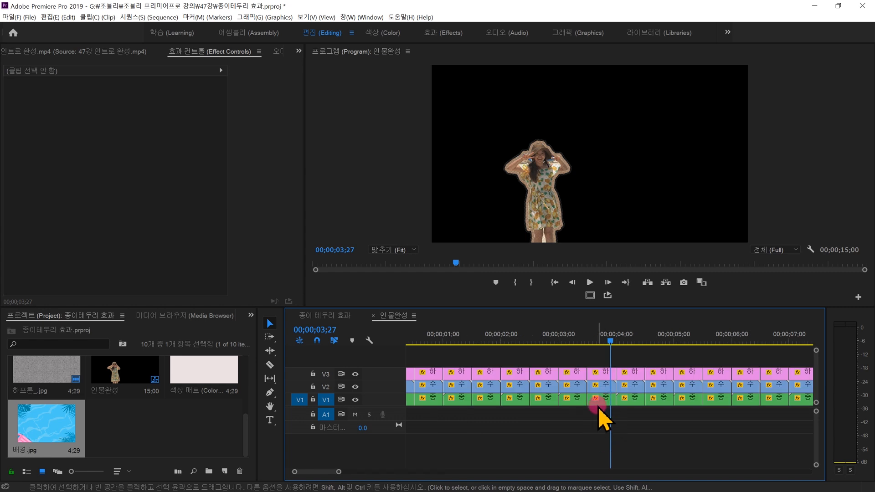
Step: Toggle V1's visibility to check the paper border layer, and open the nested sequence clip on that track
{"action": "left_click", "coordinate": [598, 401]}
{"action": "left_click", "coordinate": [355, 401]}
{"action": "left_click", "coordinate": [355, 400]}
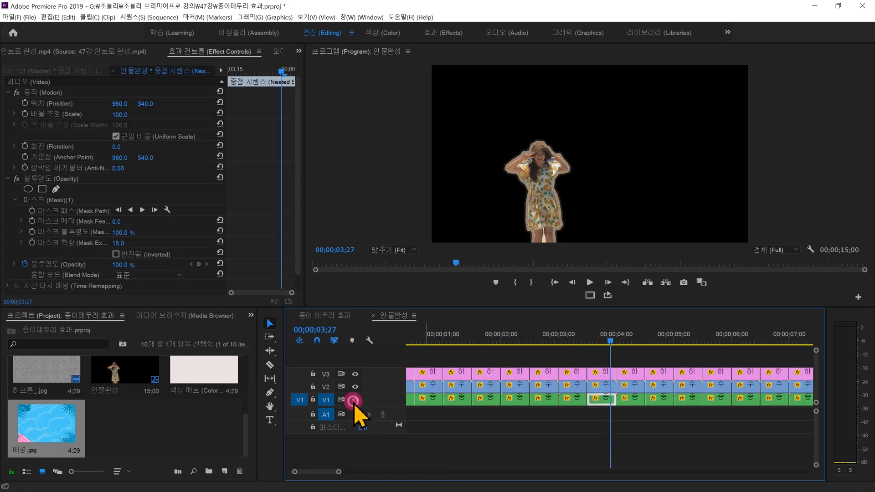
{"action": "double_click", "coordinate": [601, 400]}
{"action": "key", "text": "minus"}
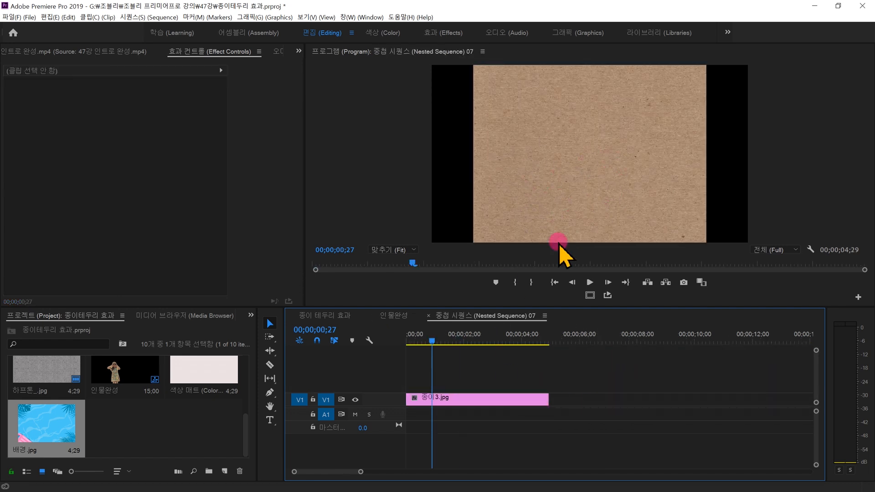
Step: Place 종이.jpg on V2 above 종이3.jpg in the nested paper sequence, covering its full length
{"action": "left_click_drag", "start_coordinate": [243, 427], "coordinate": [243, 356]}
{"action": "left_click_drag", "start_coordinate": [253, 390], "coordinate": [246, 398]}
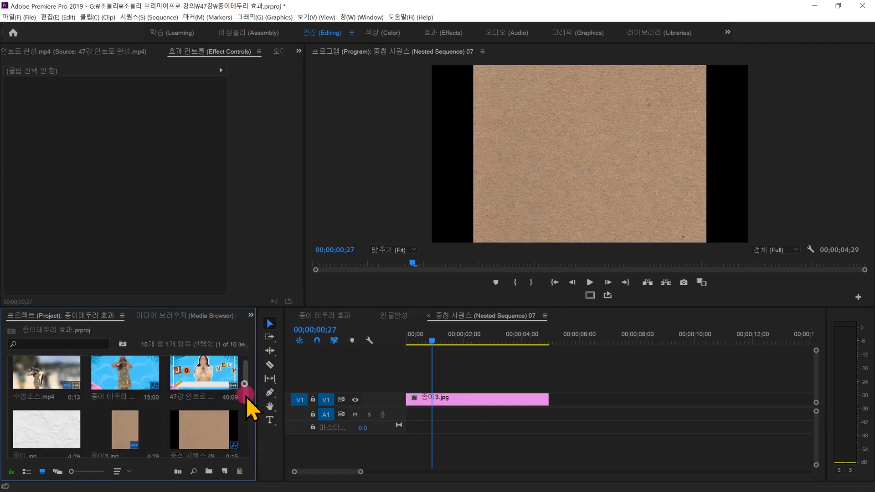
{"action": "left_click_drag", "start_coordinate": [64, 390], "coordinate": [411, 388]}
{"action": "left_click", "coordinate": [395, 315]}
{"action": "left_click", "coordinate": [449, 314]}
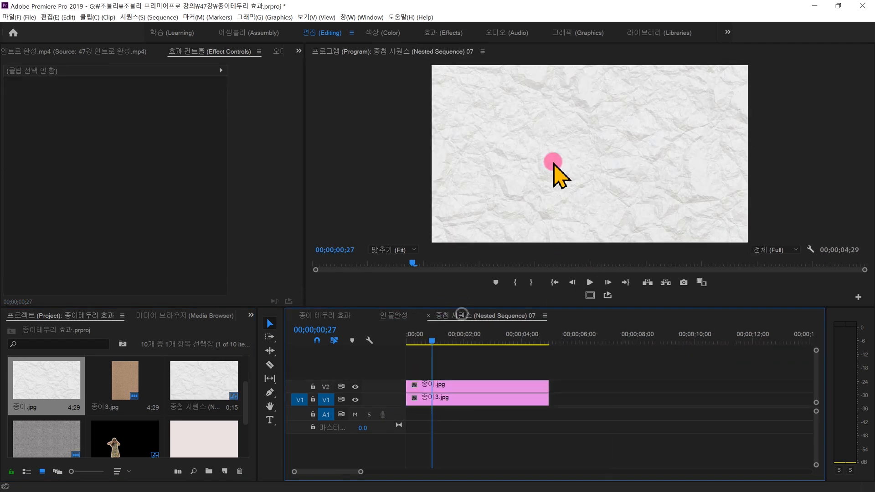
Step: Return to the 종이 테두리 효과 sequence and preview the changed paper border from the start
{"action": "left_click", "coordinate": [402, 317]}
{"action": "left_click", "coordinate": [343, 317]}
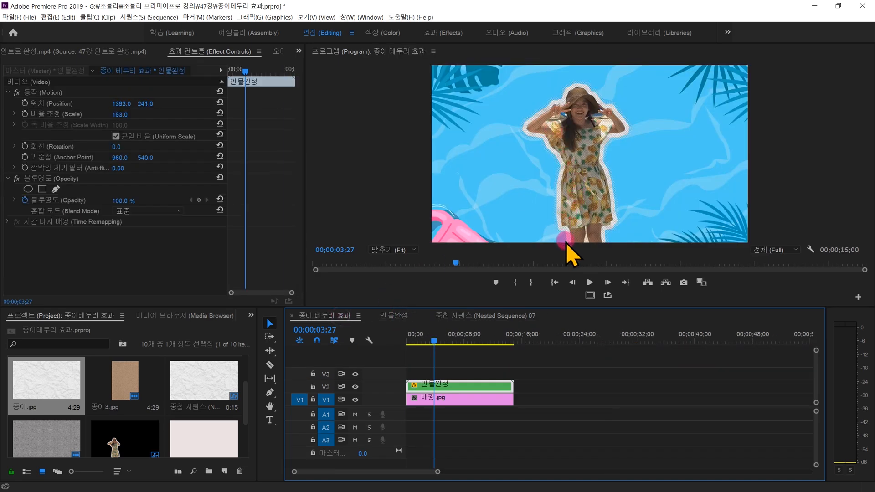
{"action": "left_click_drag", "start_coordinate": [432, 343], "coordinate": [414, 365]}
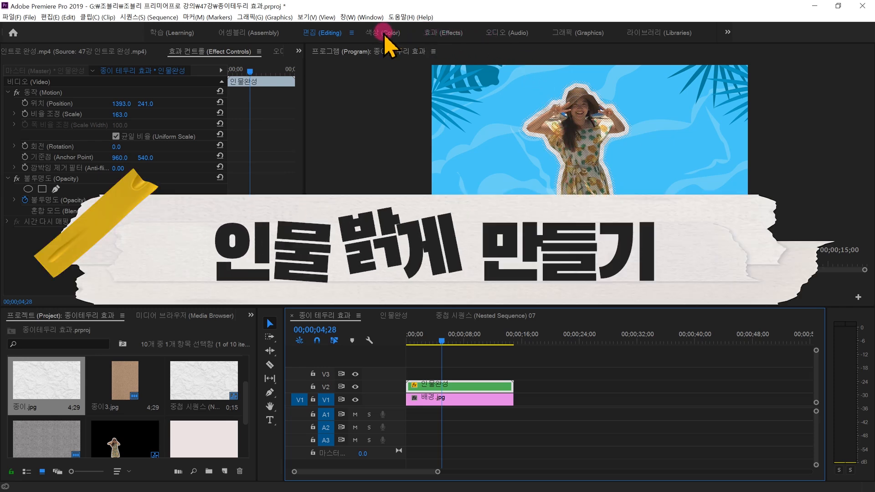
Step: Brighten the 인물완성 clip by setting its Lumetri basic correction exposure to 1.0
{"action": "left_click", "coordinate": [384, 33]}
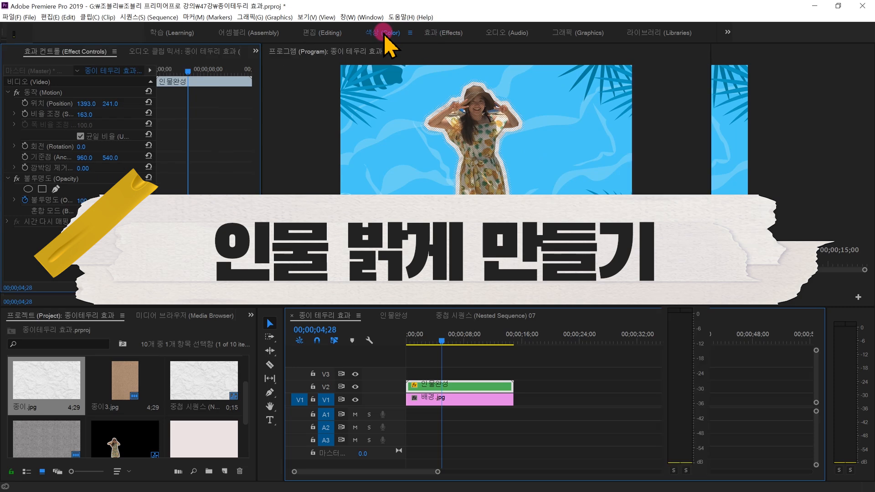
{"action": "left_click", "coordinate": [742, 97]}
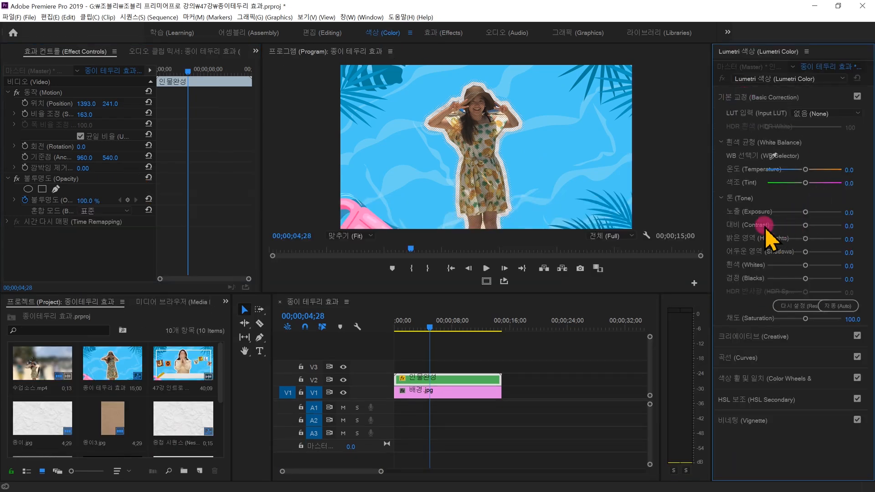
{"action": "left_click_drag", "start_coordinate": [806, 213], "coordinate": [813, 213]}
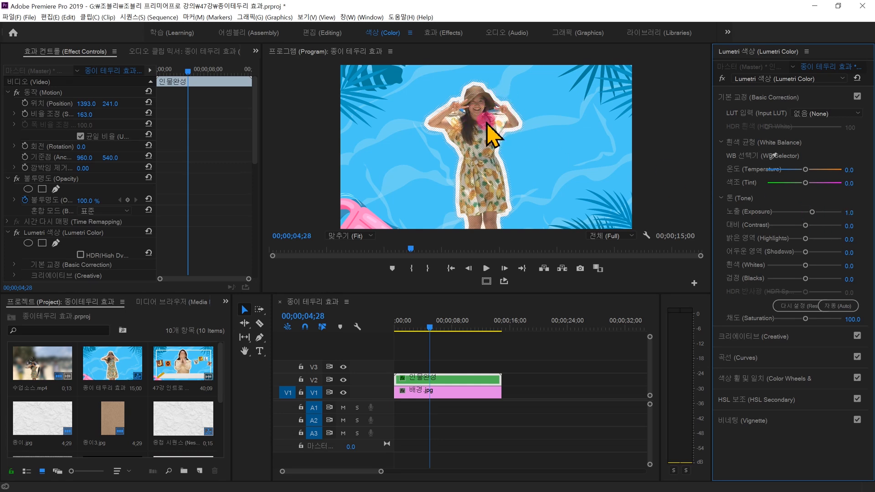
Step: Open 47강 인트로 완성.mp4 in the source monitor and examine how the taped paper caption is composed
{"action": "double_click", "coordinate": [186, 366]}
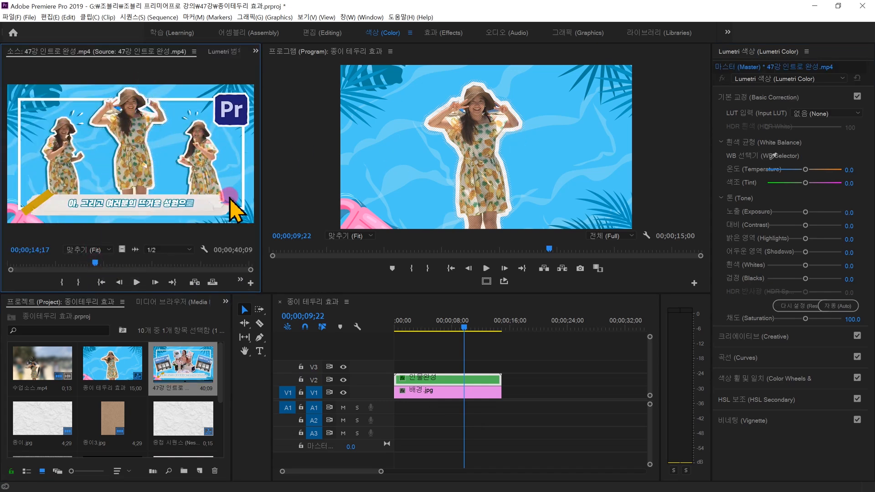
{"action": "left_click", "coordinate": [218, 381]}
{"action": "scroll", "coordinate": [218, 381], "scroll_direction": "down", "scroll_amount": 3}
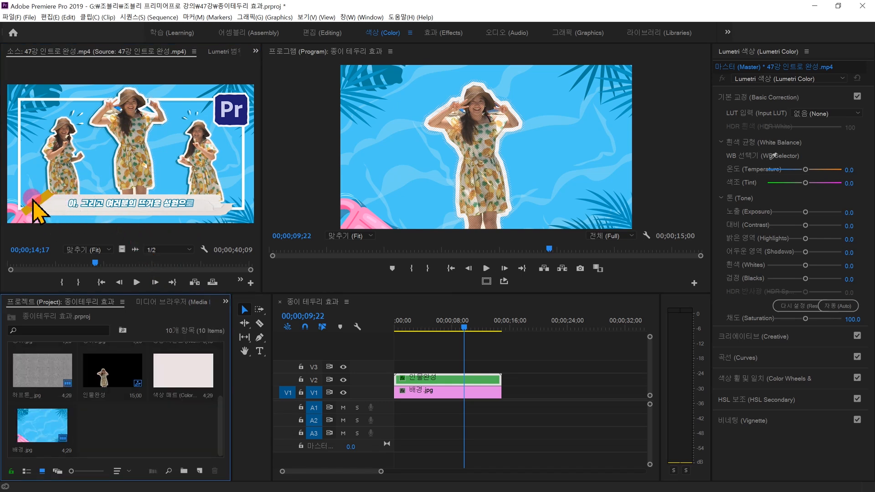
Step: Import 놀면뭐하니 흰색_1.png and 노랑_1.png into the project
{"action": "left_click", "coordinate": [118, 430]}
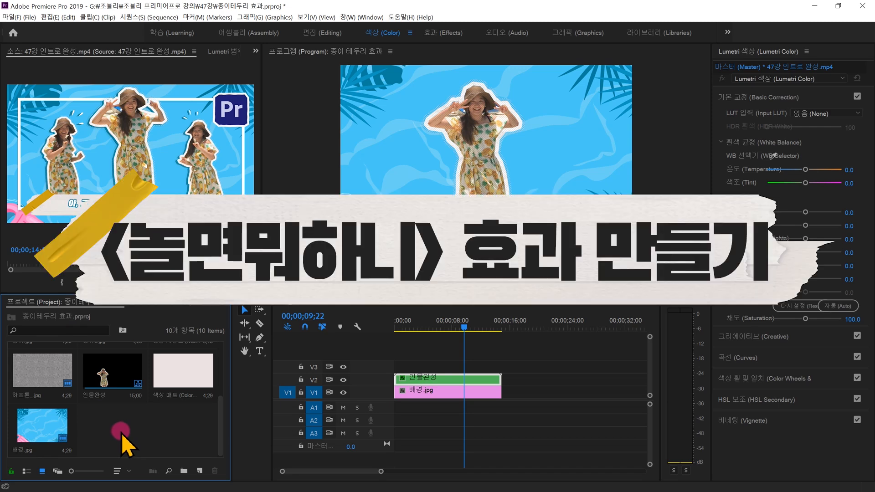
{"action": "double_click", "coordinate": [118, 430]}
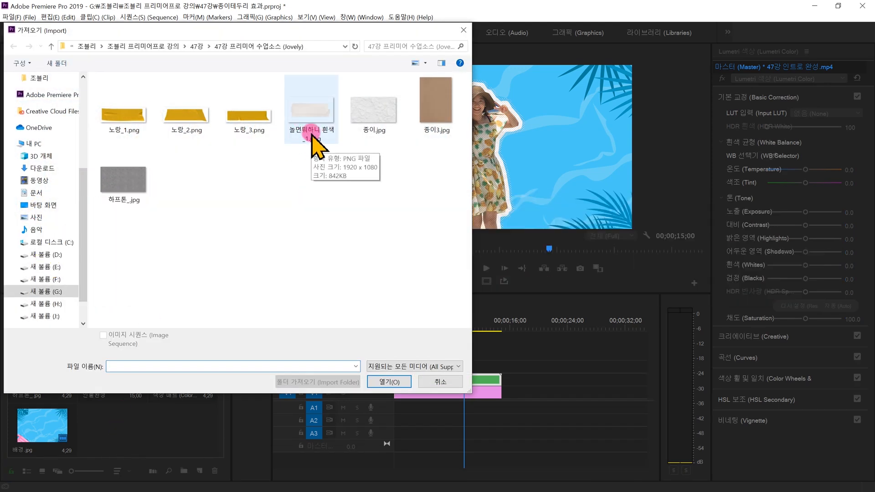
{"action": "left_click", "coordinate": [312, 135]}
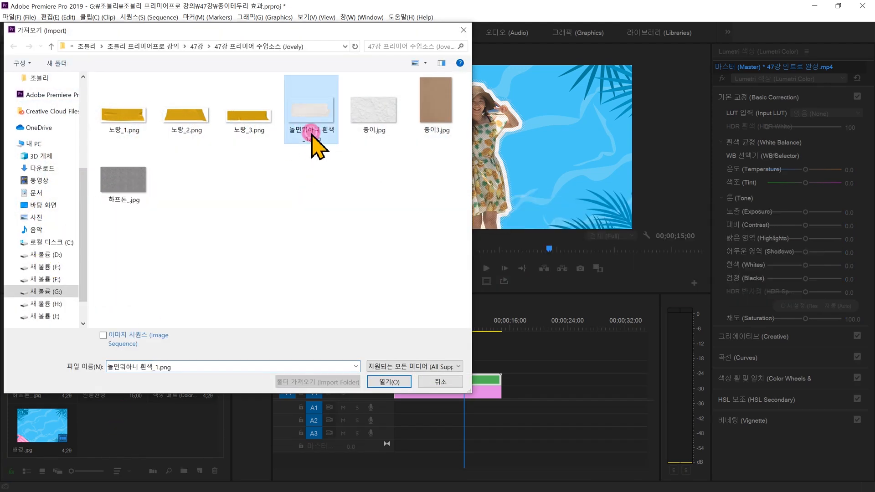
{"action": "left_click", "coordinate": [128, 123], "text": "ctrl"}
{"action": "left_click", "coordinate": [390, 382]}
Step: Place 놀면뭐하니 흰색_1.png on V3 above 인물완성, extended to the same length
{"action": "left_click", "coordinate": [127, 428]}
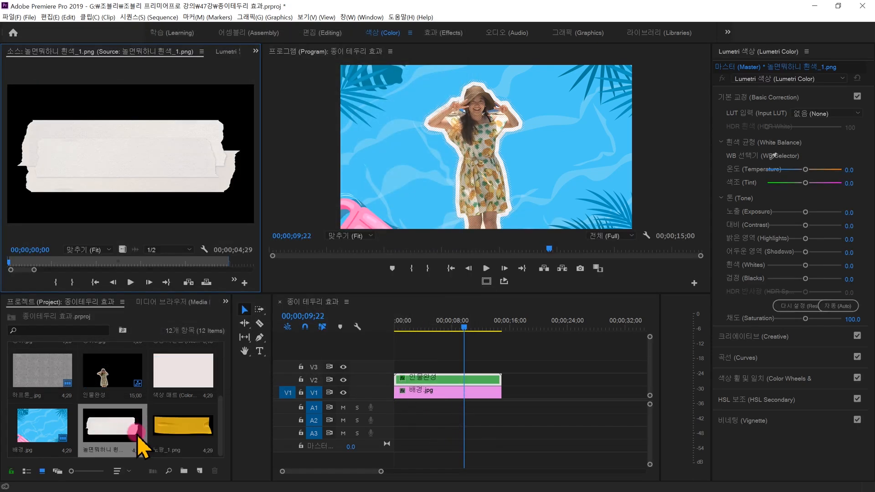
{"action": "left_click_drag", "start_coordinate": [123, 440], "coordinate": [501, 365]}
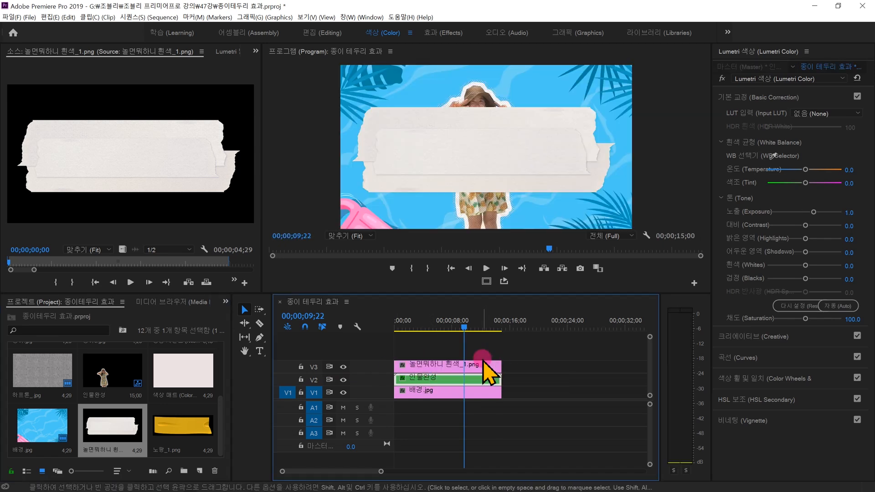
{"action": "left_click", "coordinate": [449, 367]}
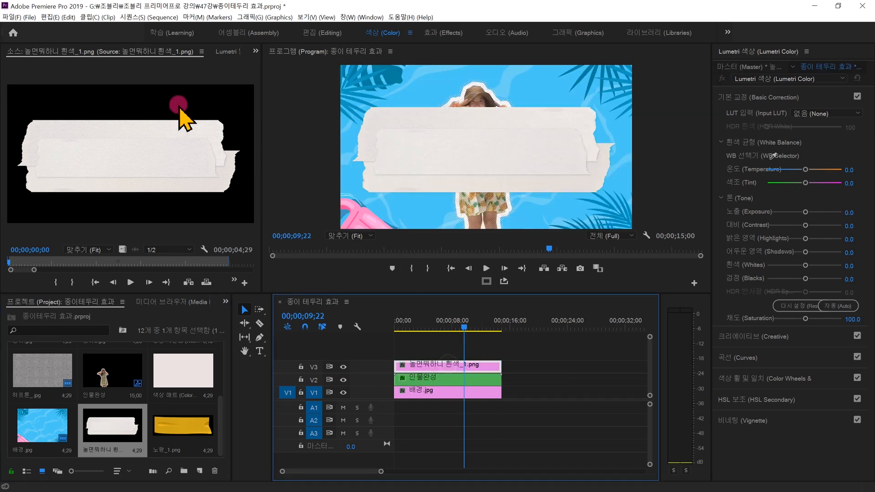
Step: Scale down the white paper image and position it over the woman's lower legs
{"action": "left_click", "coordinate": [255, 50]}
{"action": "left_click", "coordinate": [286, 90]}
{"action": "left_click", "coordinate": [415, 363]}
{"action": "left_click_drag", "start_coordinate": [84, 114], "coordinate": [51, 115]}
{"action": "left_click_drag", "start_coordinate": [110, 103], "coordinate": [173, 104]}
Step: Place 노랑_1.png full-length on V4 with scale 24.1, rotation -32.6° and position 723.8, 840.4, on the white paper's upper-left corner
{"action": "left_click_drag", "start_coordinate": [182, 426], "coordinate": [502, 351]}
{"action": "left_click", "coordinate": [475, 152]}
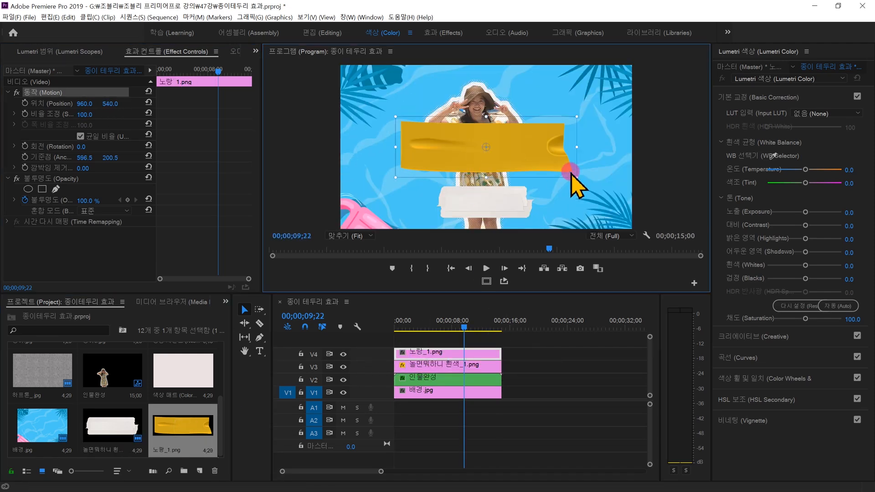
{"action": "left_click_drag", "start_coordinate": [577, 177], "coordinate": [462, 186]}
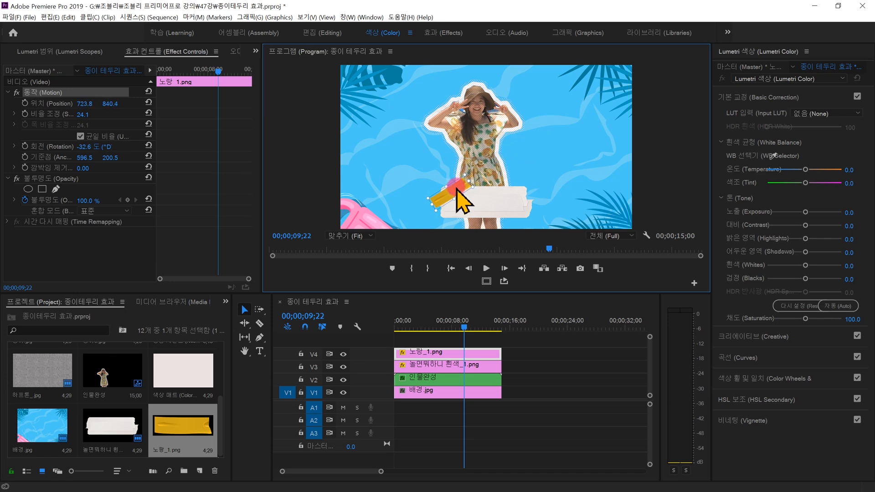
{"action": "left_click", "coordinate": [581, 368]}
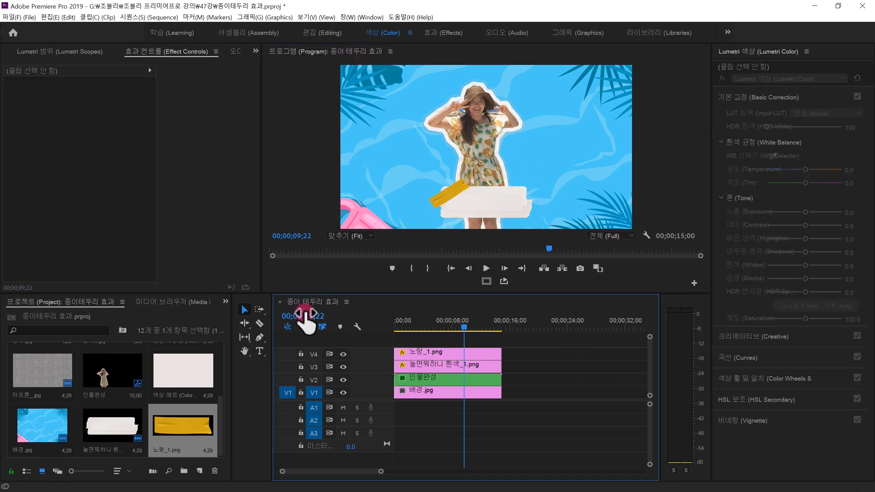
Step: Add the woman's name as a black title over the white paper and play the sequence from the start
{"action": "left_click", "coordinate": [260, 350]}
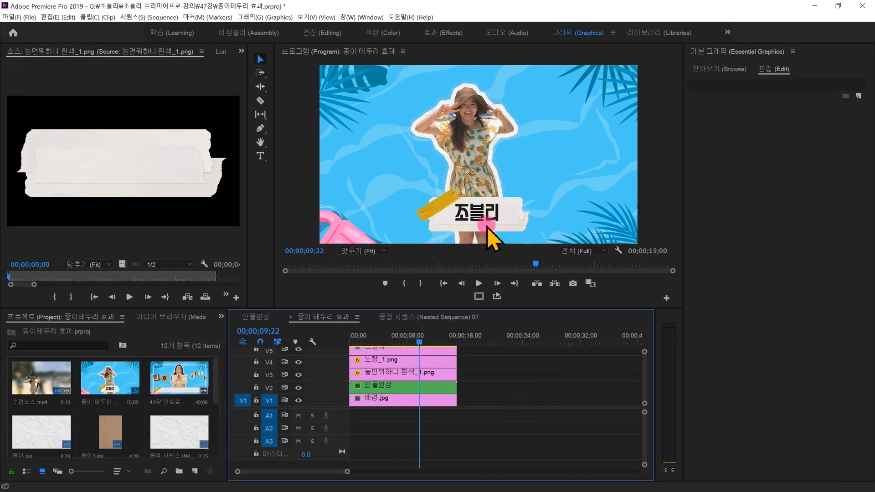
{"action": "left_click", "coordinate": [351, 338]}
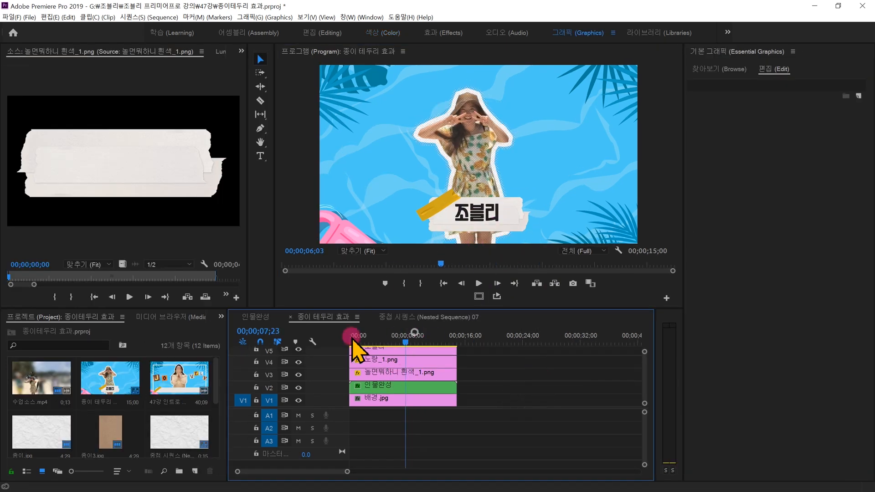
{"action": "key", "text": "space"}
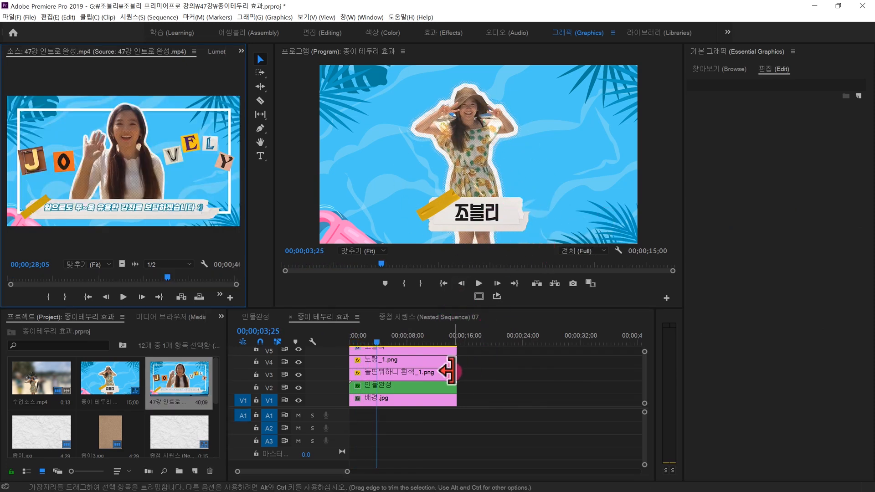
Step: Turn off uniform scaling for 놀면뭐하니 흰색_1.png on V3 and stretch its width across nearly the whole frame
{"action": "left_click", "coordinate": [414, 376]}
{"action": "left_click", "coordinate": [242, 51]}
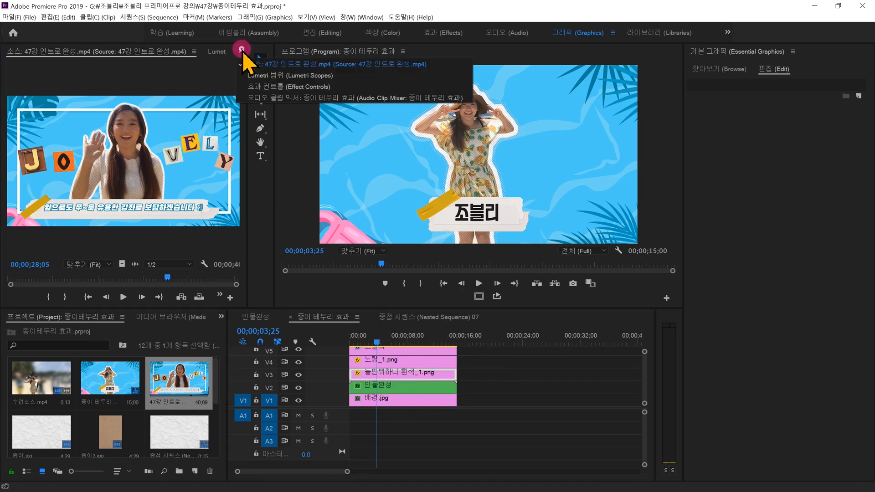
{"action": "left_click", "coordinate": [273, 86]}
{"action": "left_click", "coordinate": [406, 373]}
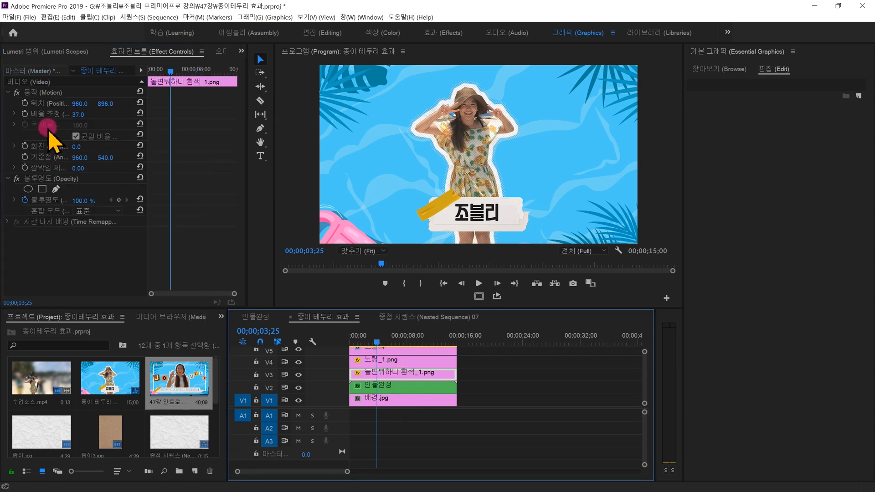
{"action": "left_click", "coordinate": [75, 136]}
{"action": "left_click_drag", "start_coordinate": [80, 125], "coordinate": [132, 104]}
Step: Move the yellow tape to position 178.0, 877.8 on the paper's end and change the title to 움직이는 종이테두리 만들기
{"action": "left_click", "coordinate": [383, 363]}
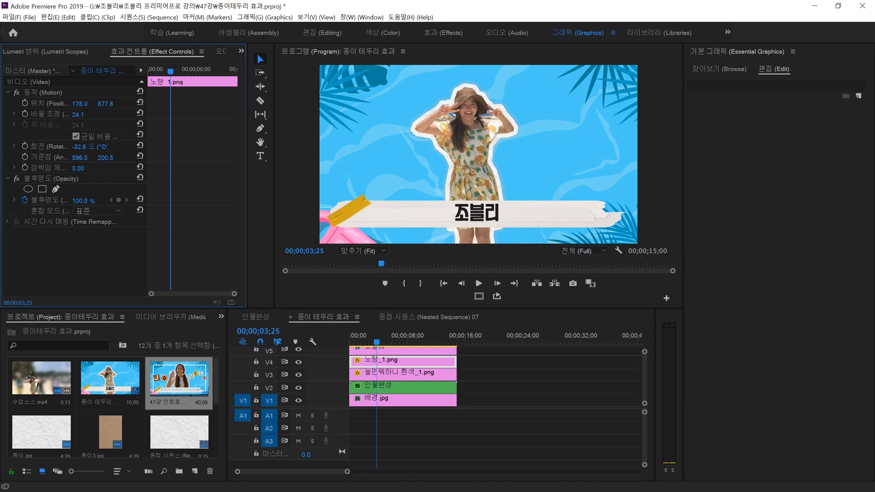
{"action": "double_click", "coordinate": [513, 215]}
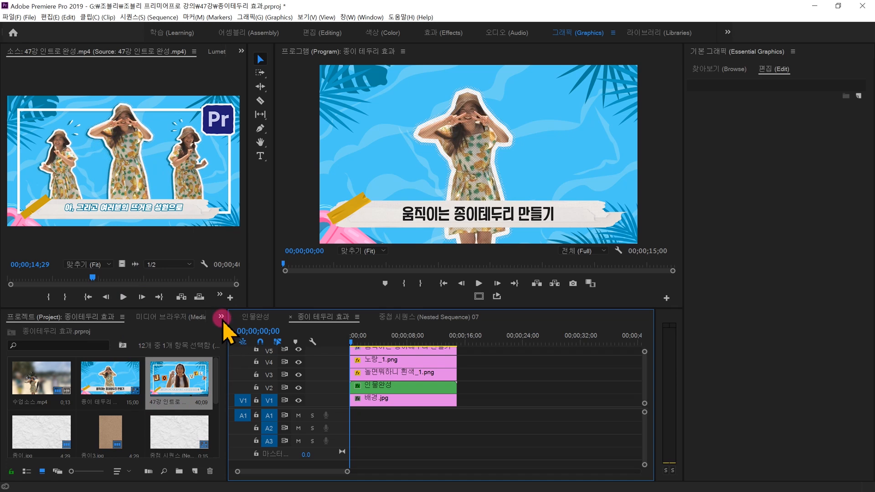
Step: Search the effects for 그림자 and apply Drop Shadow to the 인물완성 clip on V2
{"action": "left_click", "coordinate": [221, 318]}
{"action": "left_click", "coordinate": [253, 374]}
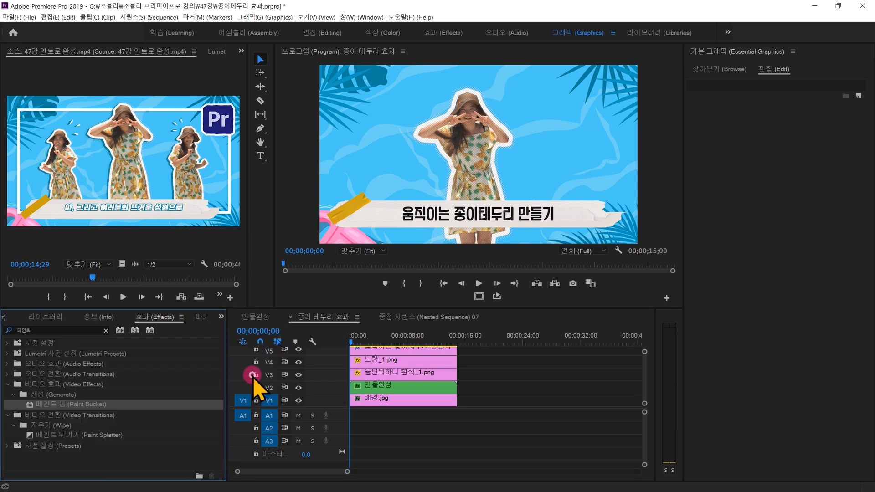
{"action": "left_click", "coordinate": [54, 326]}
{"action": "type", "text": "그림자"}
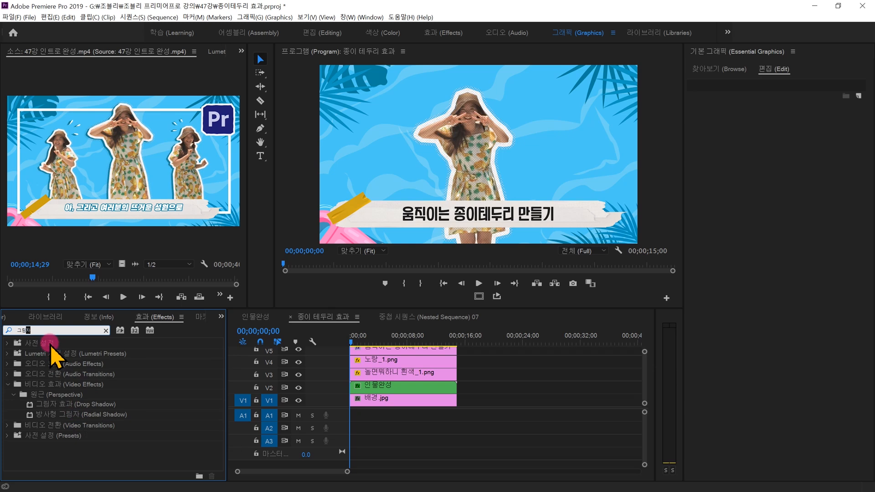
{"action": "left_click", "coordinate": [51, 404]}
{"action": "left_click_drag", "start_coordinate": [48, 404], "coordinate": [360, 389]}
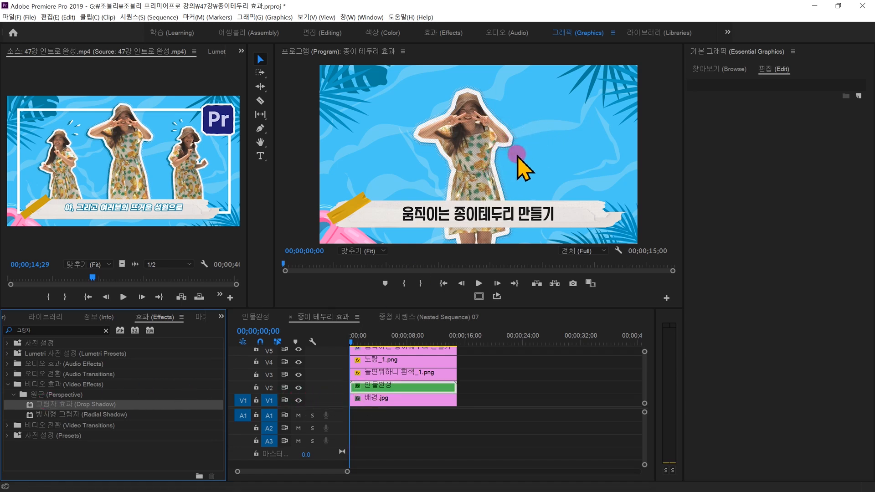
Step: Sample the dark blue of the upper palm leaf as the Drop Shadow colour and set the shadow distance to 32.0
{"action": "left_click", "coordinate": [241, 51]}
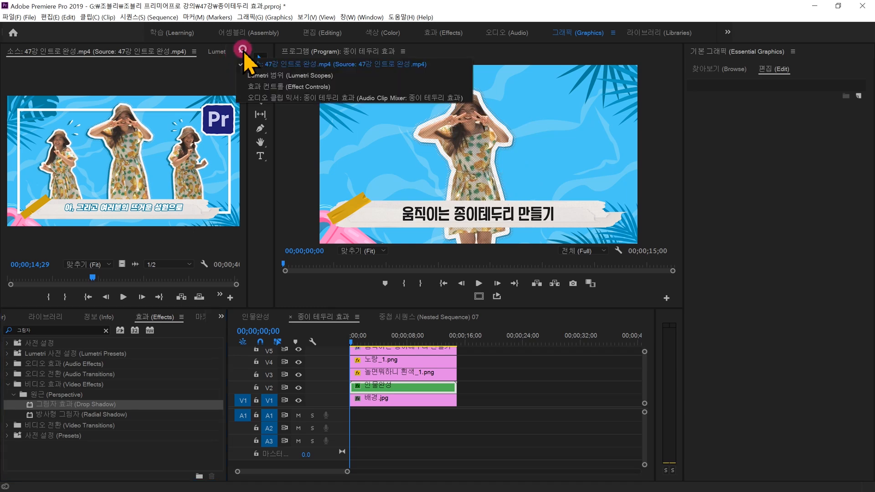
{"action": "left_click", "coordinate": [285, 85]}
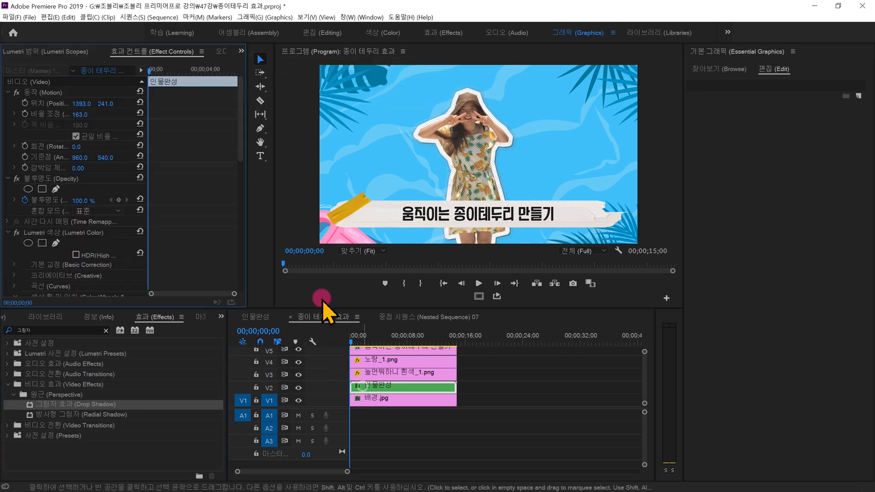
{"action": "scroll", "coordinate": [96, 227], "scroll_direction": "down", "scroll_amount": 10}
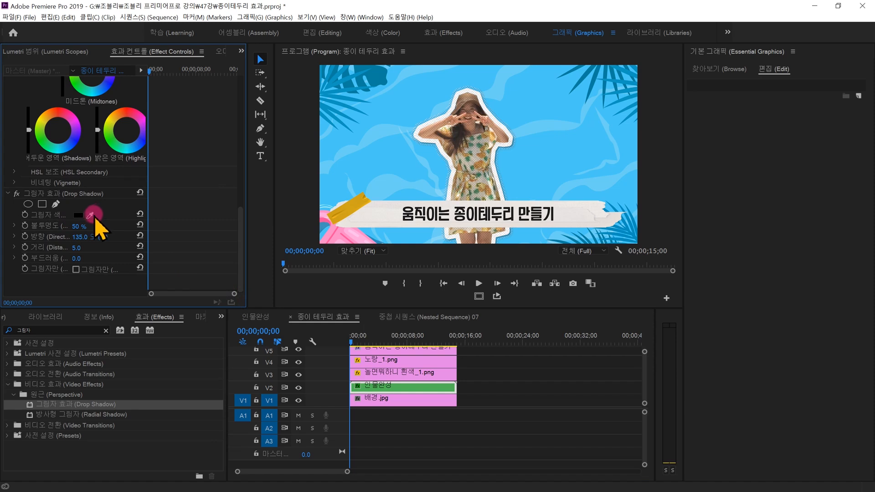
{"action": "left_click_drag", "start_coordinate": [91, 218], "coordinate": [378, 79]}
{"action": "left_click", "coordinate": [226, 269]}
{"action": "left_click_drag", "start_coordinate": [90, 254], "coordinate": [32, 248]}
{"action": "left_click", "coordinate": [87, 247]}
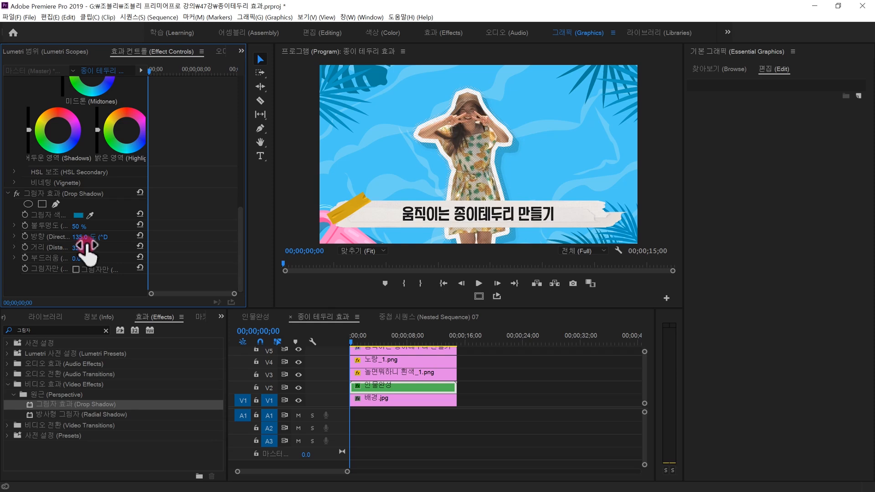
Step: Set the Drop Shadow's opacity to 100%, direction to 89.0° and distance to 12.0
{"action": "left_click_drag", "start_coordinate": [79, 227], "coordinate": [103, 226]}
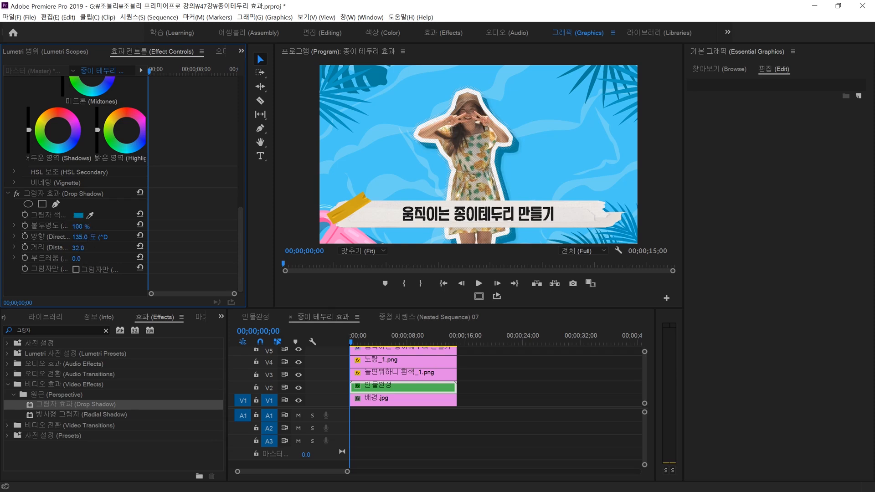
{"action": "left_click", "coordinate": [121, 258]}
{"action": "left_click_drag", "start_coordinate": [78, 248], "coordinate": [69, 248]}
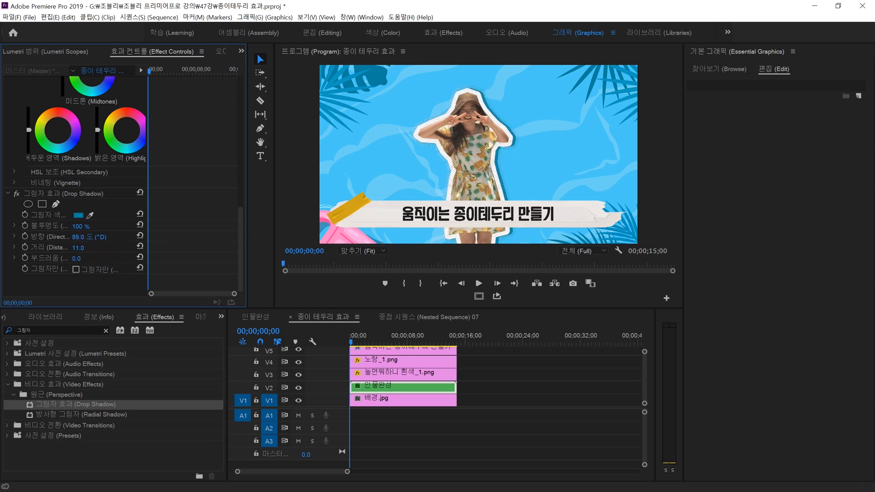
Step: Play the sequence to check the moving paper border with its shadow
{"action": "left_click", "coordinate": [482, 388]}
{"action": "key", "text": "space"}
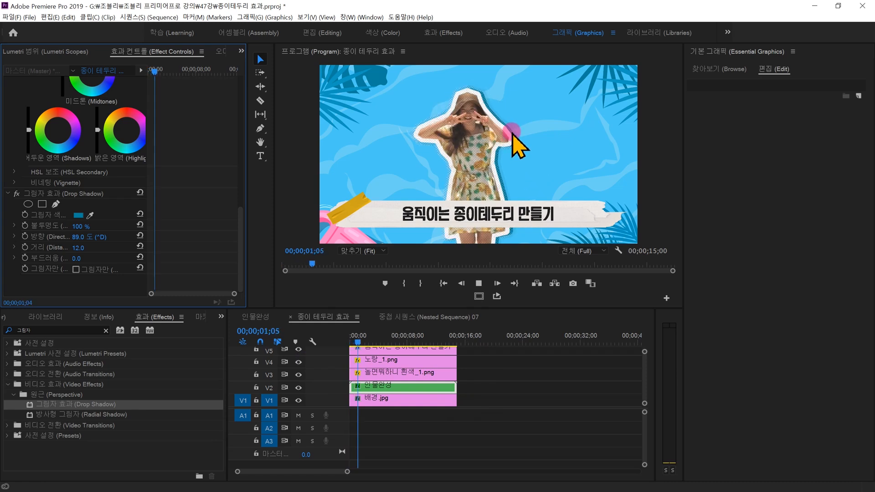
{"action": "left_click", "coordinate": [374, 334]}
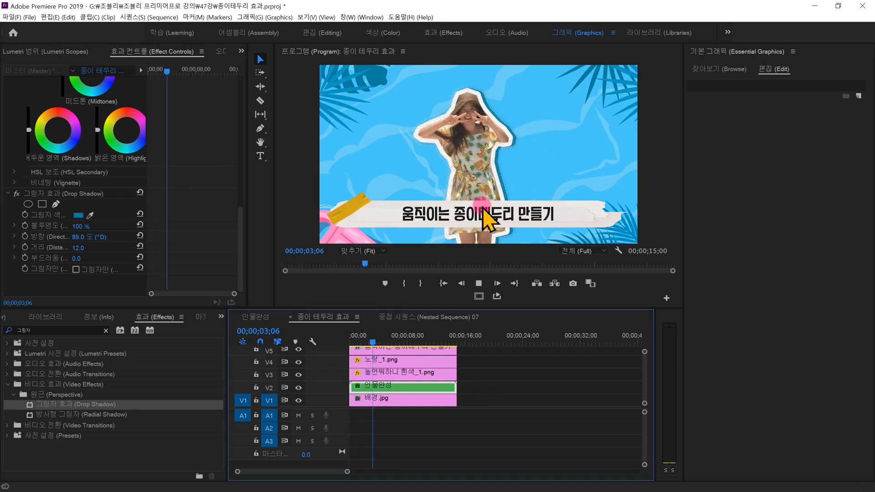